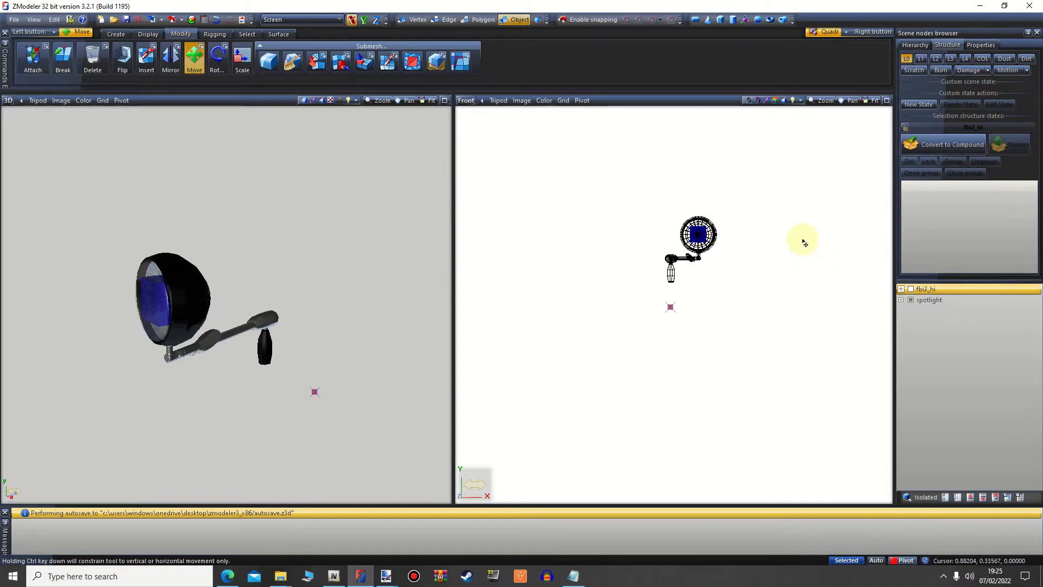
- Select all the spotlight's parts in the front view and turn on Selected mode
right_click_drag(776, 198, 628, 331)
key("space")
left_click_drag(182, 418, 229, 408, "alt")
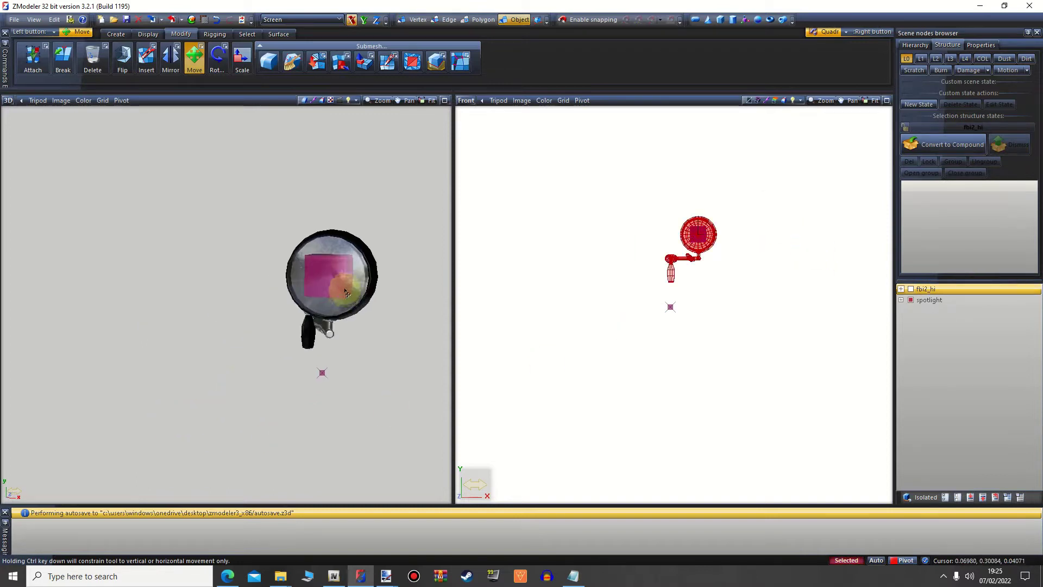
scroll(347, 294, "up", 5)
scroll(370, 200, "down", 2)
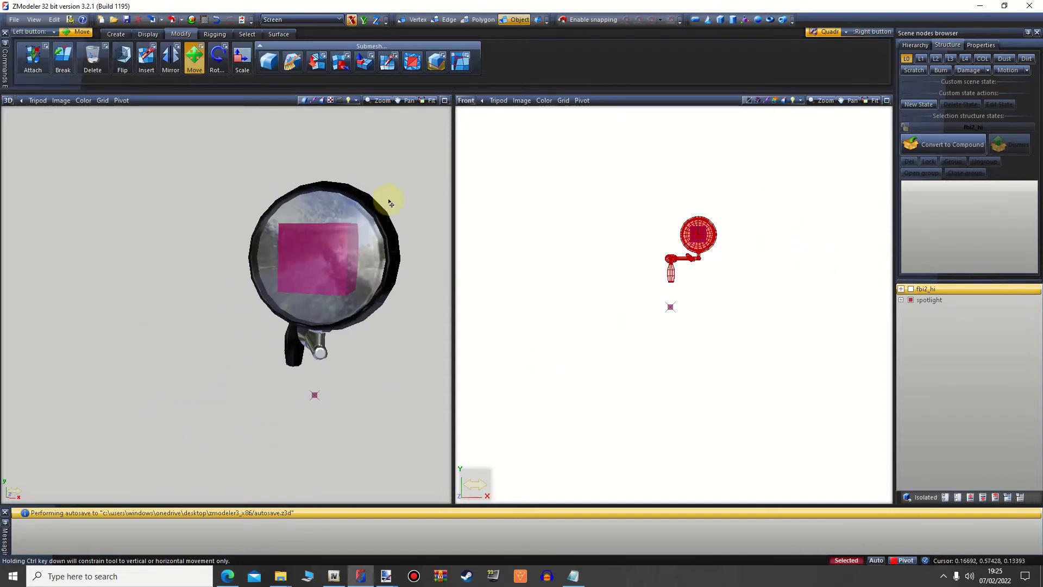
middle_click_drag(390, 203, 407, 210)
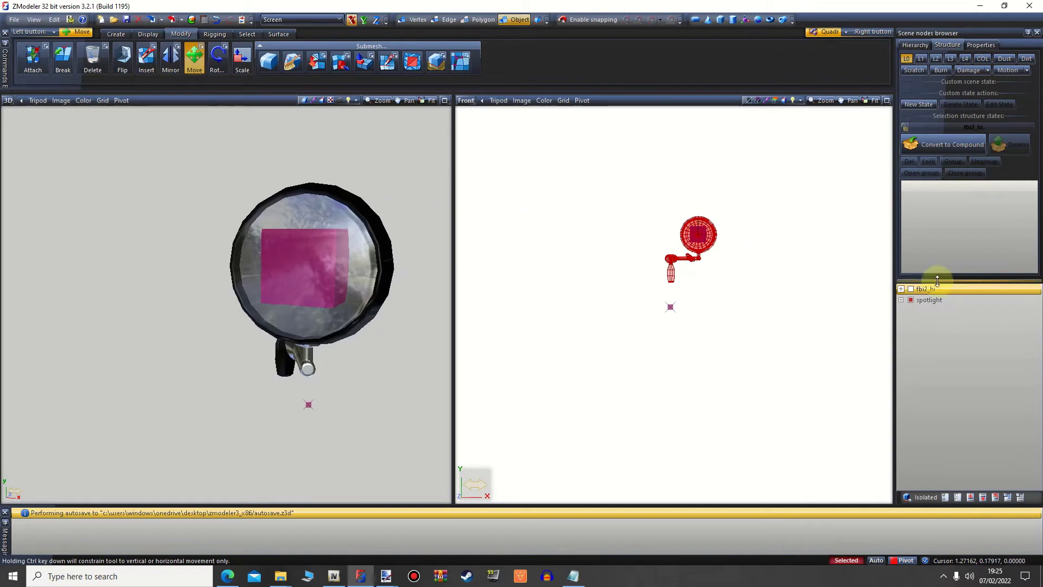
- Show the fbi2_hi vehicle and examine where the spotlight sits relative to the windshield and driver-side mirror
left_click(911, 288)
scroll(382, 326, "down", 2)
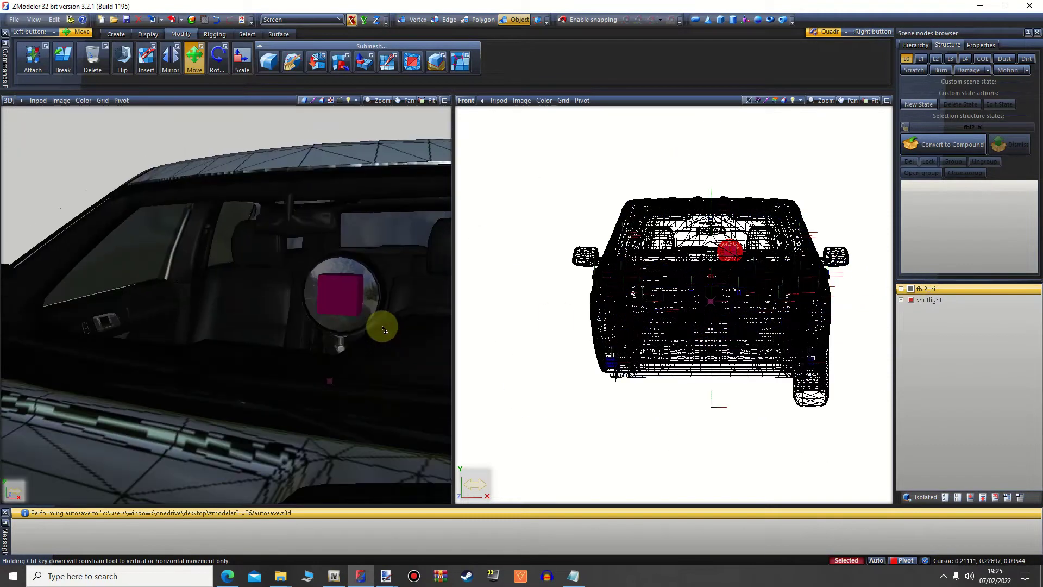
scroll(220, 277, "down", 3)
scroll(251, 225, "down", 2)
mouse_move(355, 340)
middle_mouse_down()
mouse_move(273, 343)
mouse_move(360, 339)
middle_mouse_up()
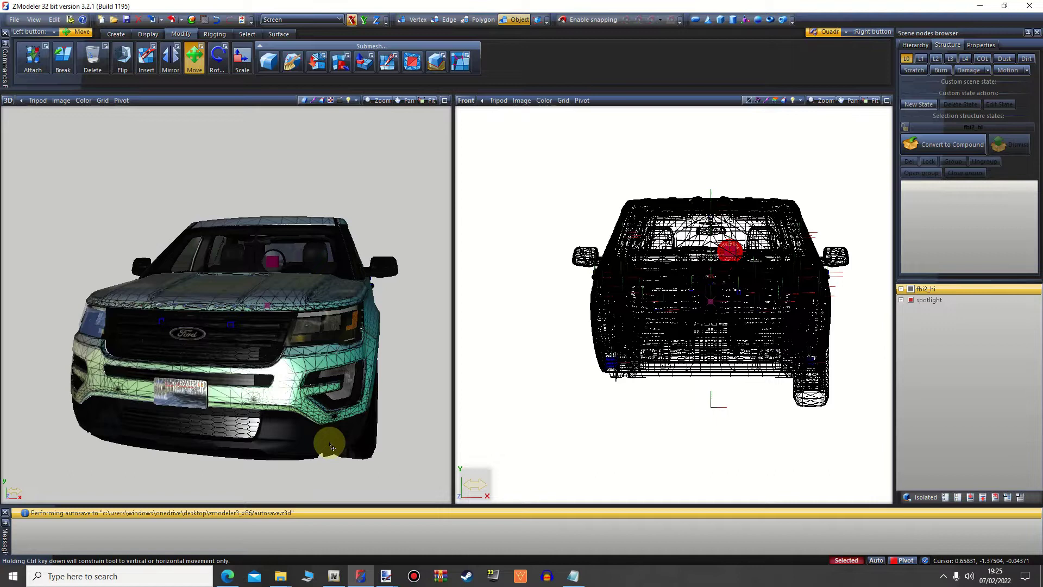
scroll(212, 306, "up", 2)
scroll(283, 269, "up", 1)
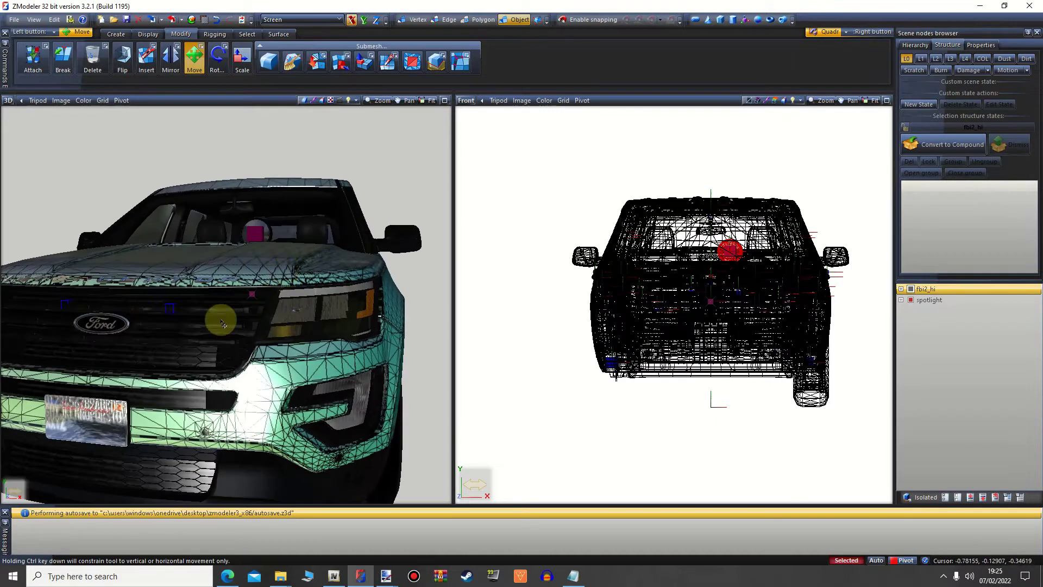
scroll(266, 301, "down", 3)
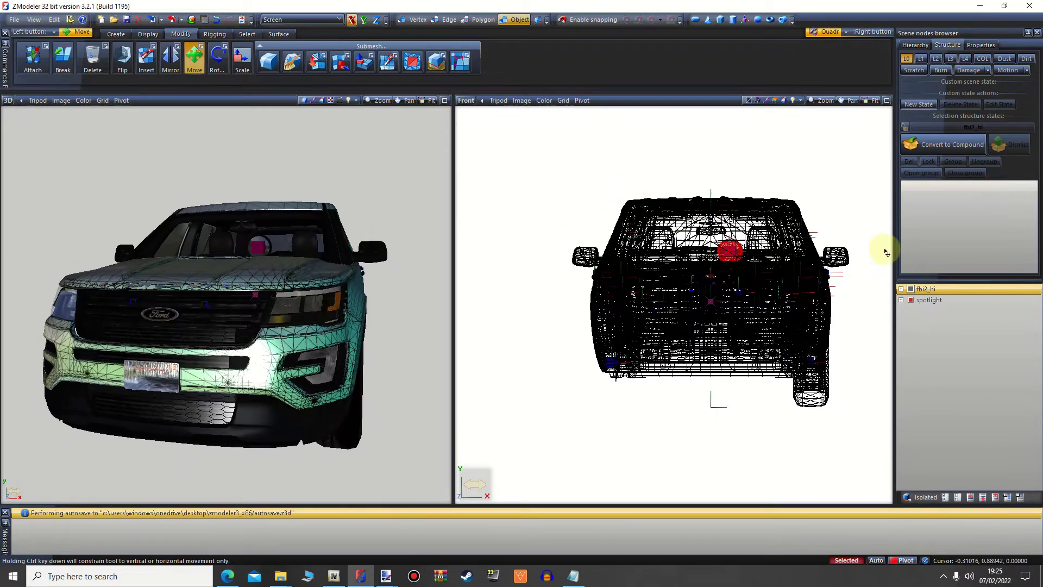
scroll(854, 233, "up", 2)
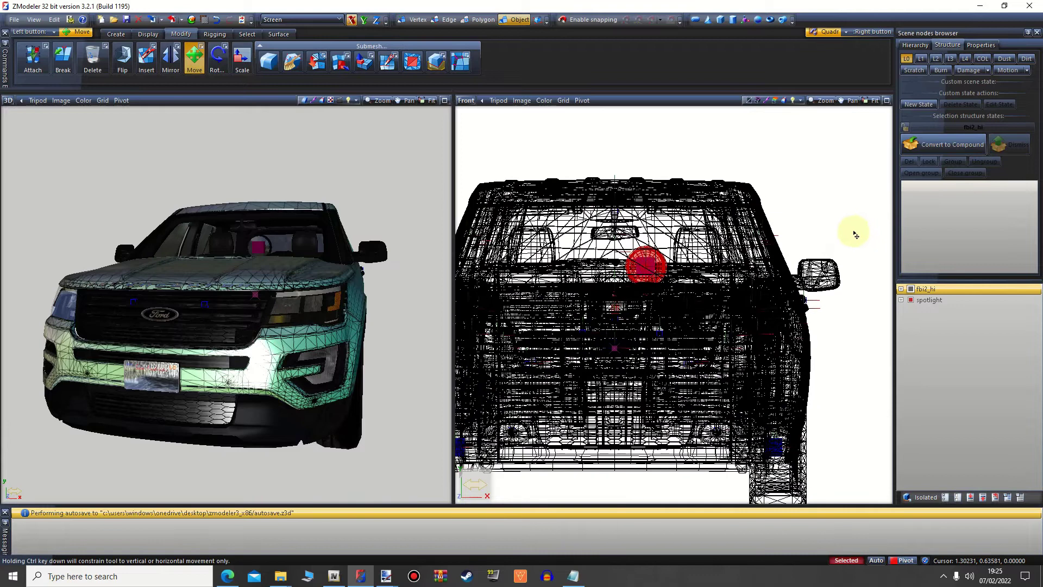
- Hide the fbi2_hi vehicle and expand the spotlight node to list its child parts
left_click(910, 289)
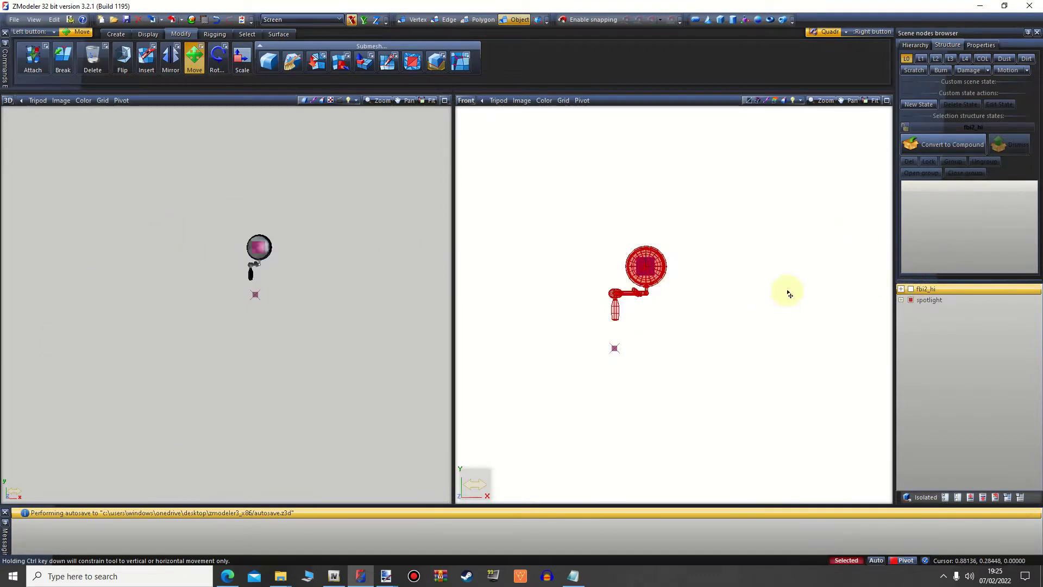
left_click(635, 268)
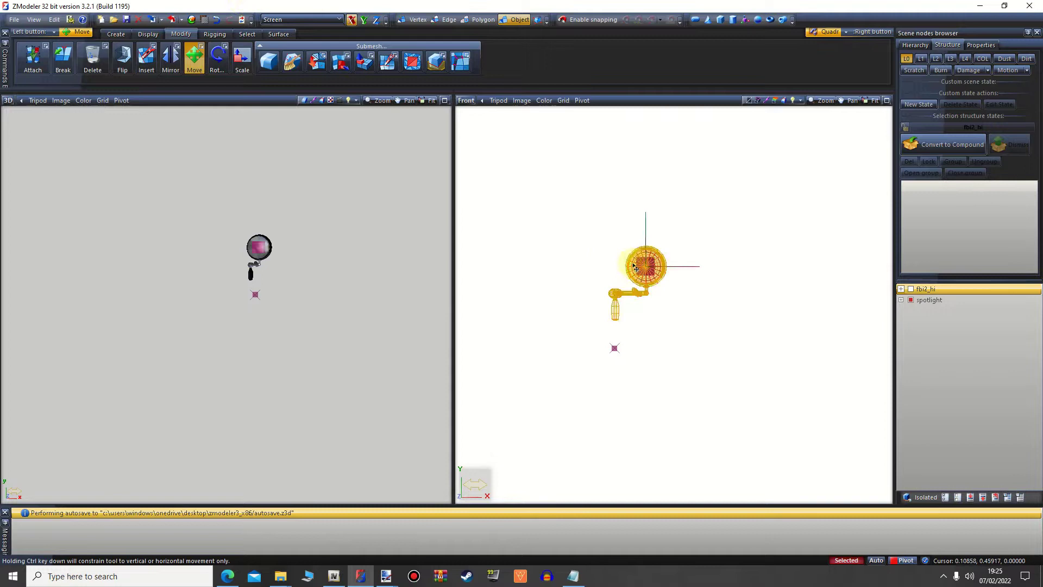
left_click(911, 289)
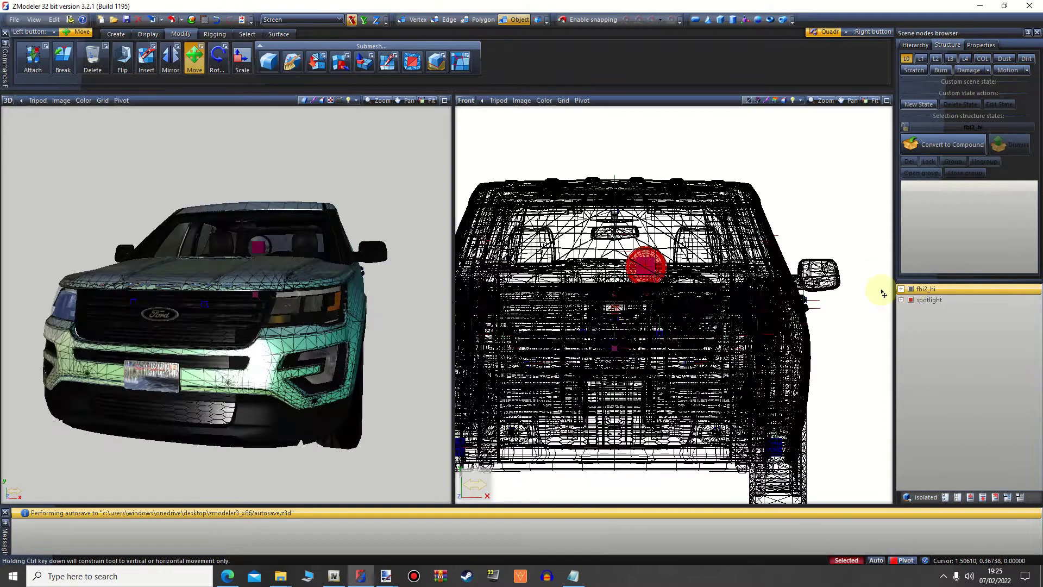
left_click(911, 289)
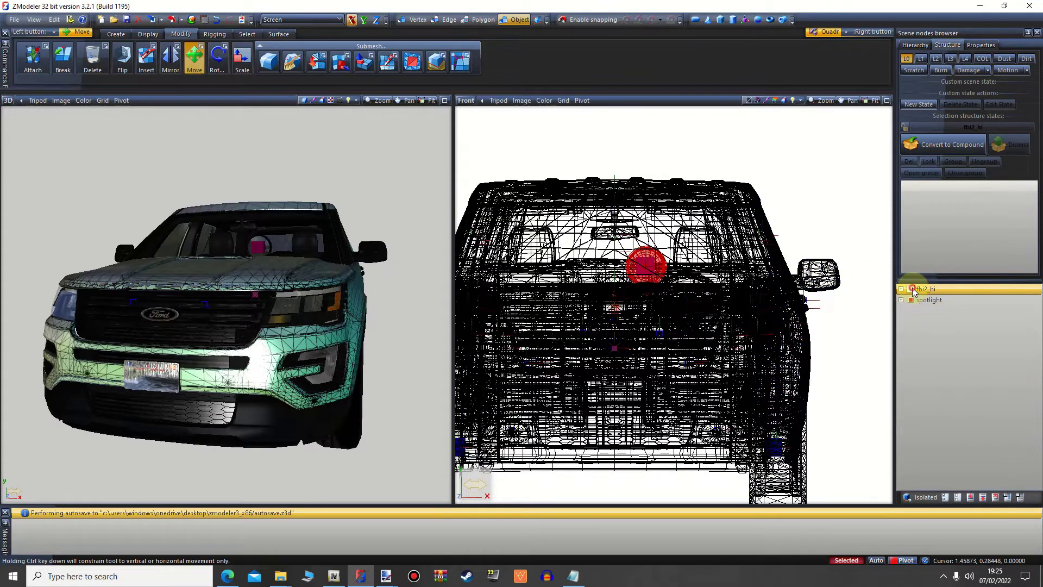
left_click(901, 300)
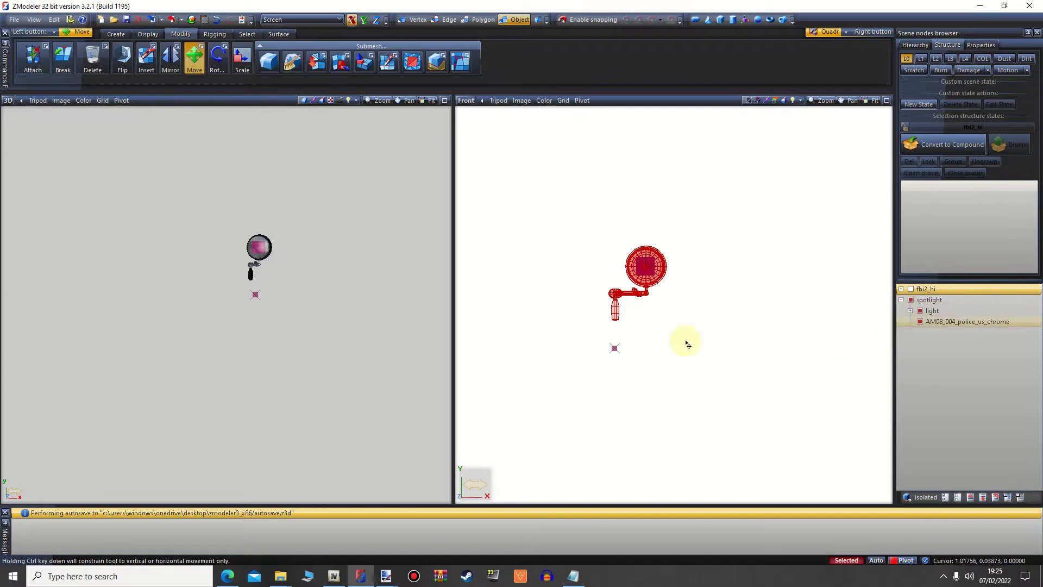
- Try to move the spotlight sideways with its parts still nested, and undo the move
left_click_drag(686, 342, 750, 343)
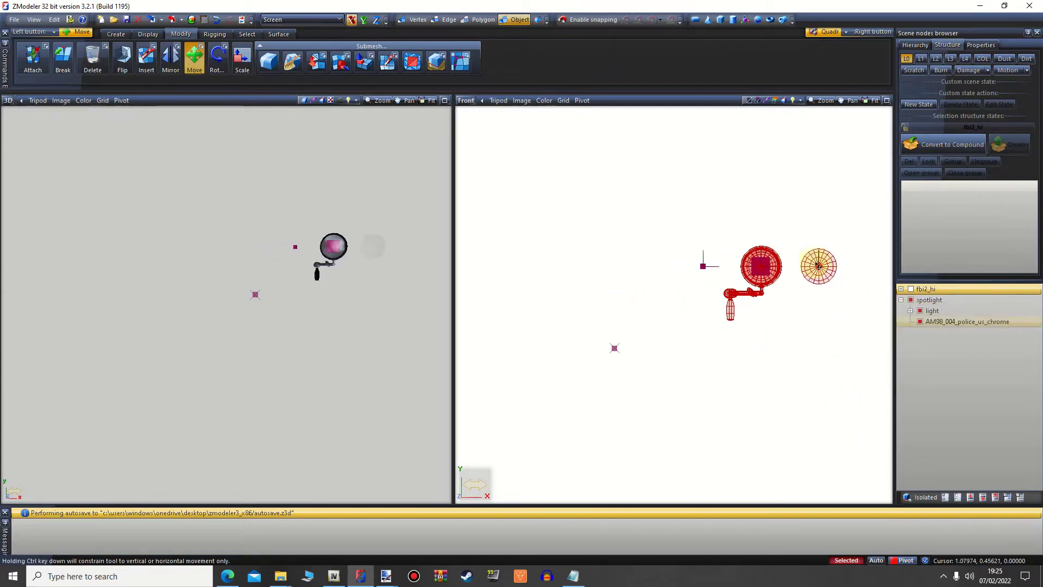
left_click(221, 20)
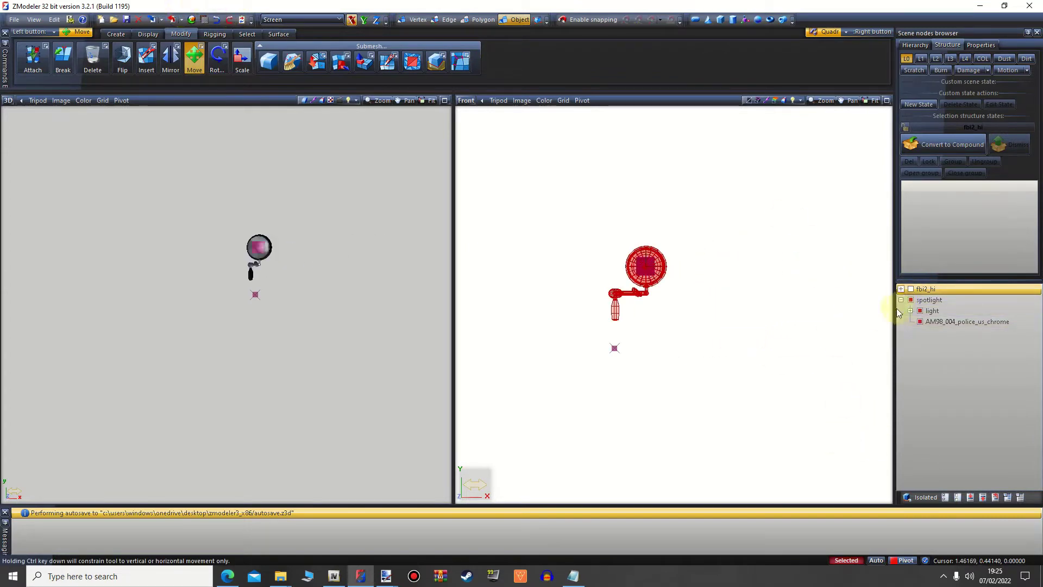
- Take light, light_L0 and AM98_004_police_us_chrome out of the spotlight hierarchy so each is a separate top-level node
left_click(911, 311)
left_click_drag(931, 311, 932, 297)
left_click(902, 300)
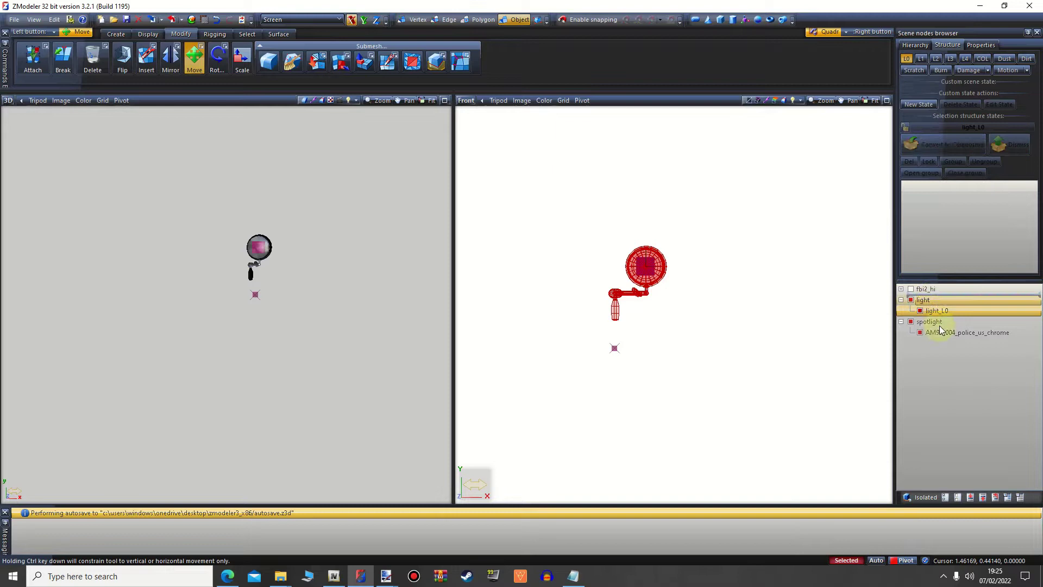
left_click_drag(933, 333, 931, 357)
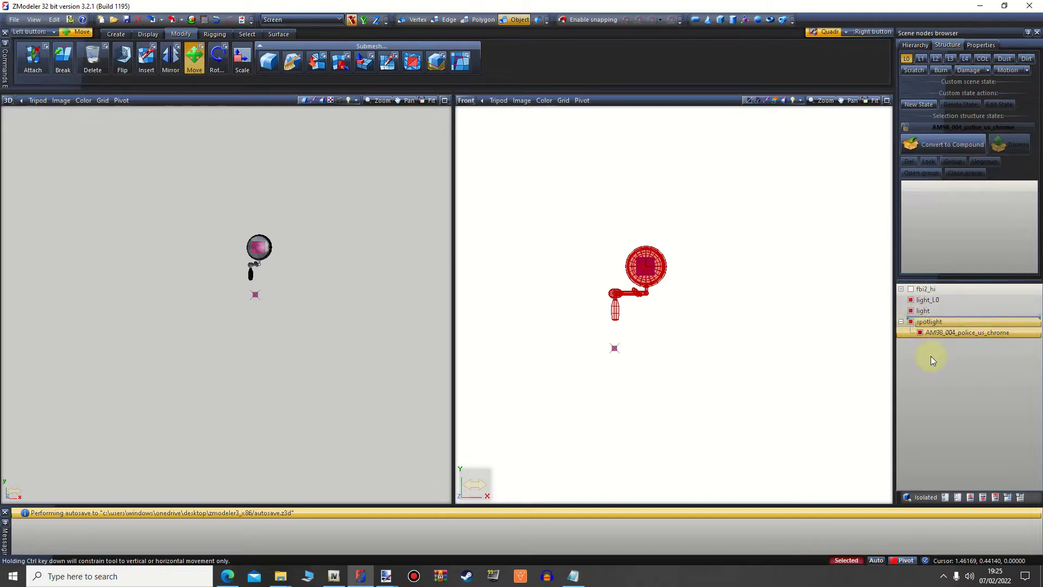
- Show the fbi2_hi vehicle and move the selected spotlight parts horizontally to the driver-side mirror
left_click(911, 288)
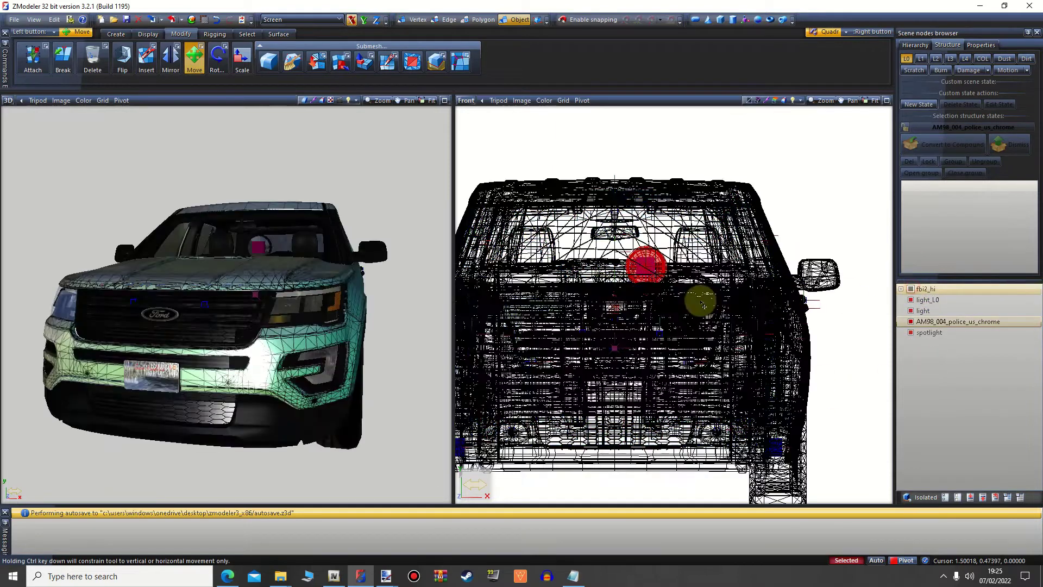
left_click_drag(598, 292, 777, 285)
middle_click_drag(364, 320, 31, 278)
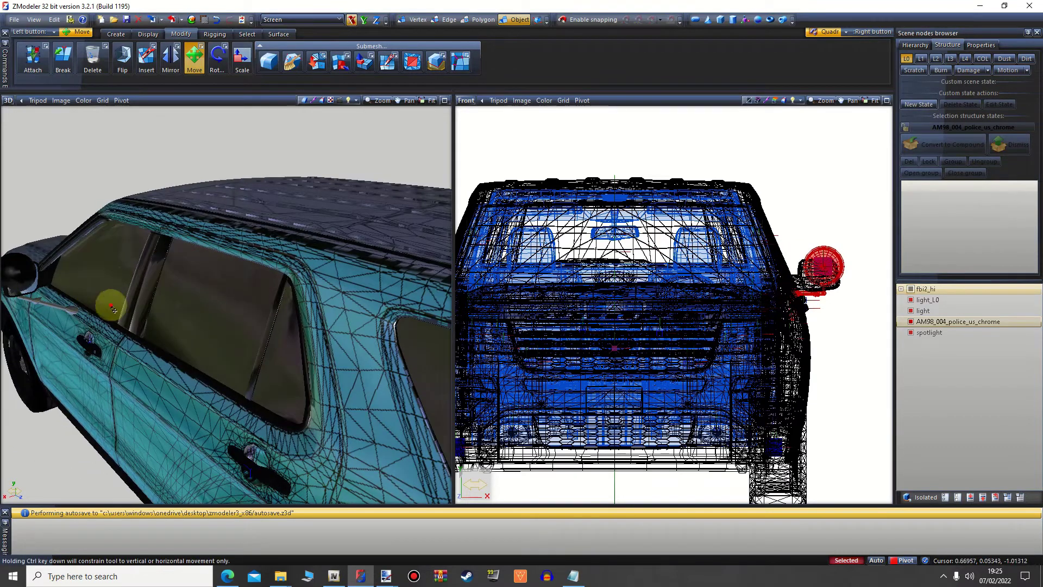
middle_click_drag(111, 305, 147, 350)
scroll(147, 349, "up", 6)
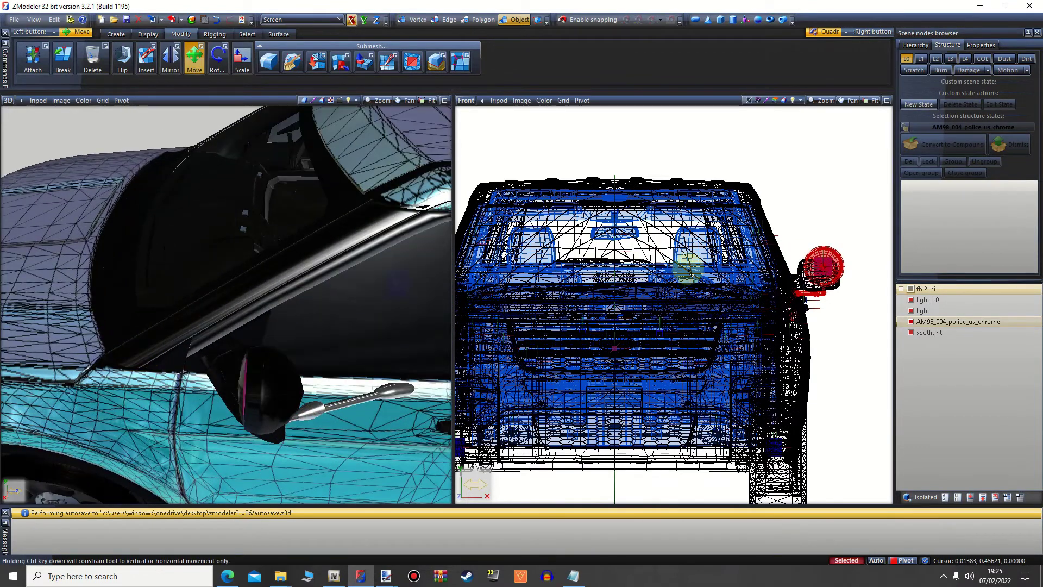
scroll(799, 314, "down", 3)
scroll(827, 320, "up", 3)
- Switch the front viewport to the Left view and move the spotlight forward and up near the windshield pillar, with vertical movement enabled
left_click(466, 101)
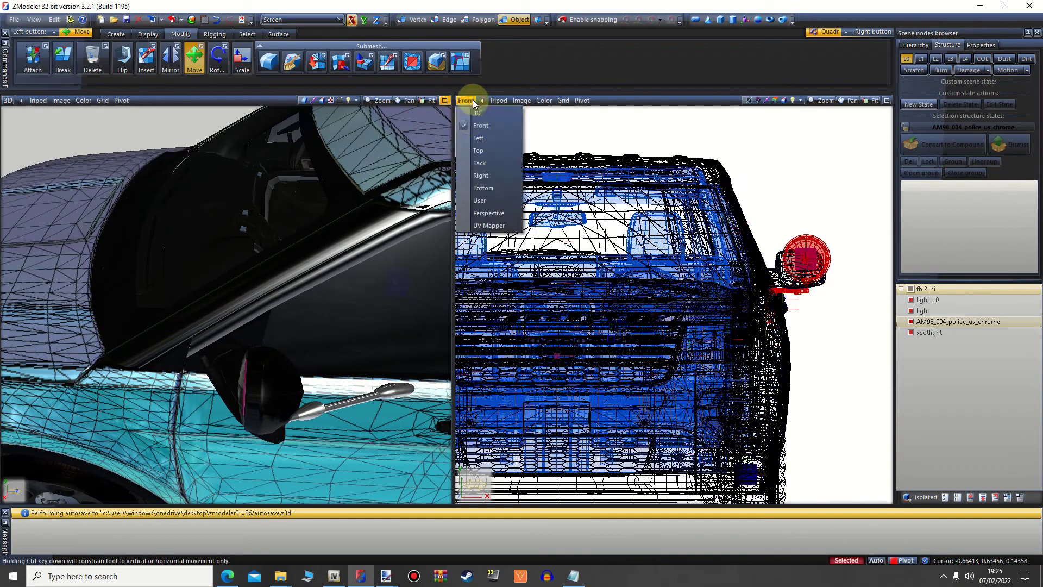
left_click(486, 138)
left_click(364, 19)
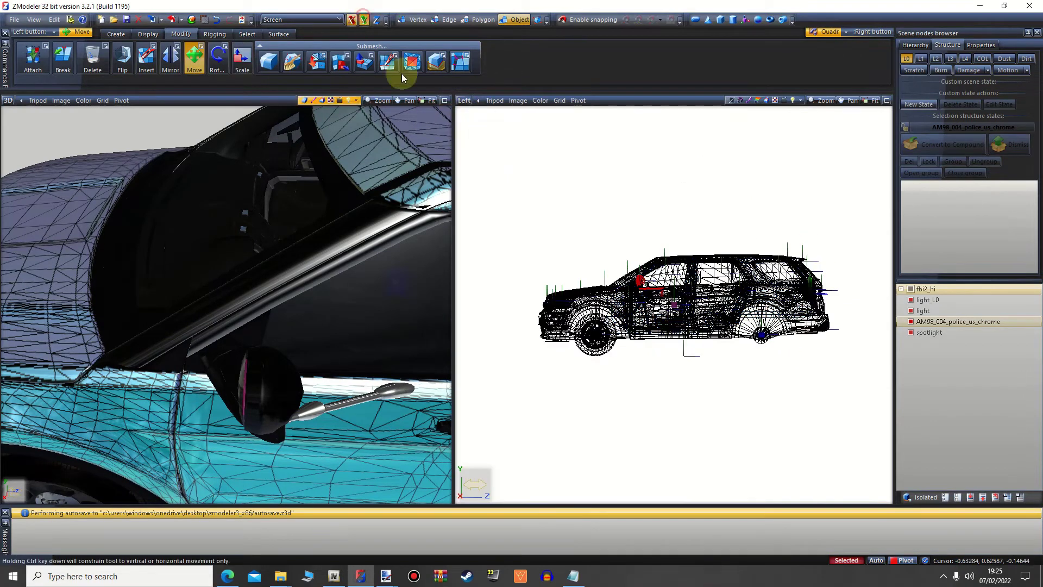
scroll(592, 262, "up", 2)
scroll(592, 261, "up", 6)
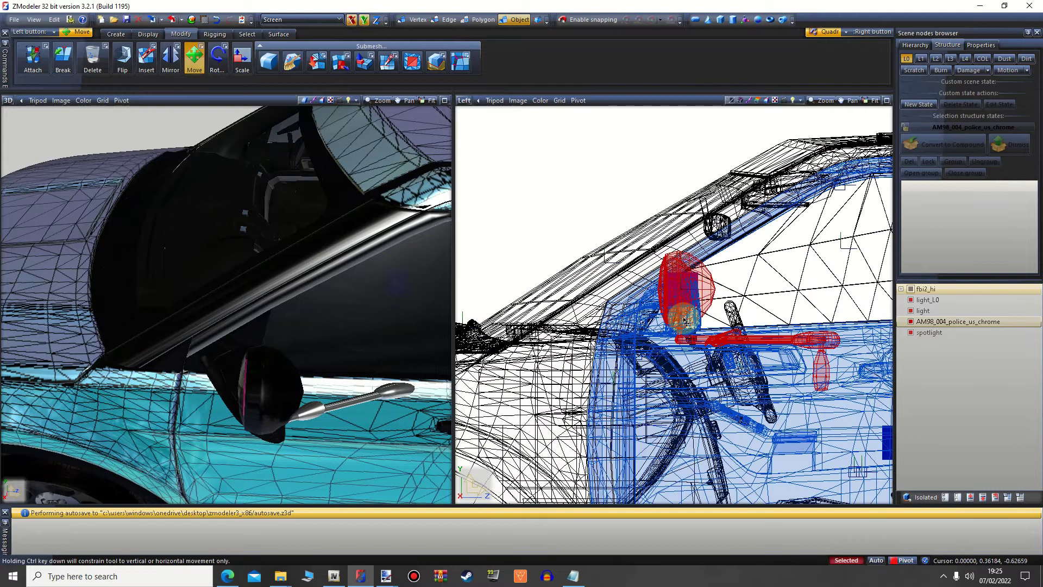
left_click_drag(609, 326, 565, 269)
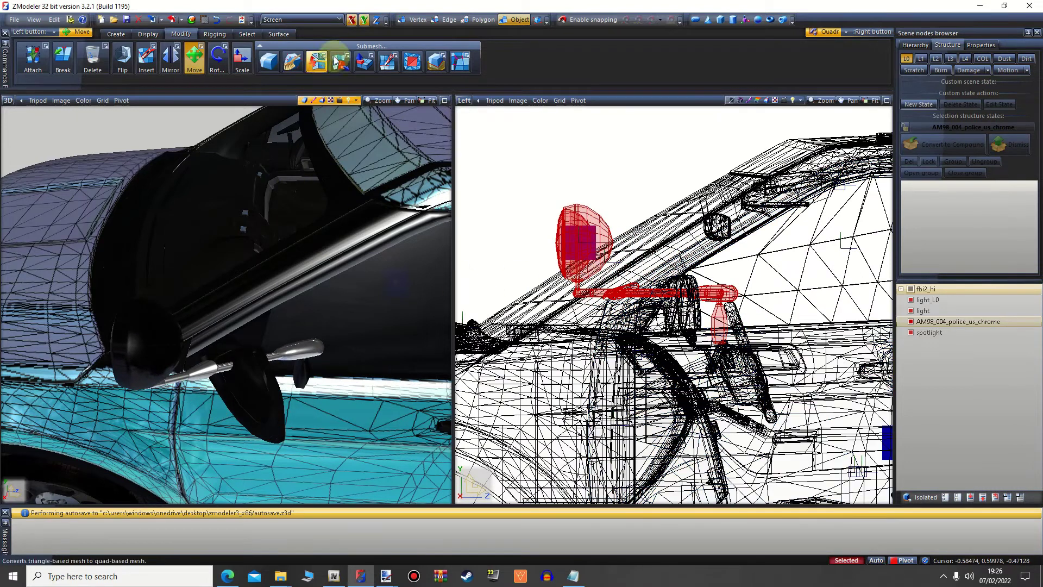
- Move the spotlight inward along the screen Z axis to the windshield pillar, and fine-tune its side-view position on the X and Y axes
left_click(375, 20)
left_click_drag(501, 161, 518, 243)
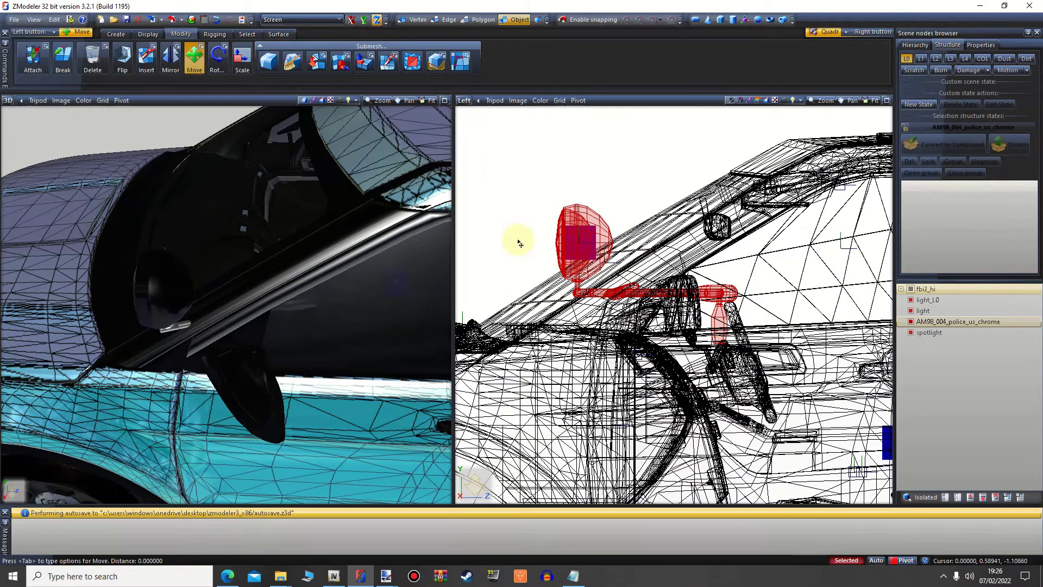
left_click(353, 20)
left_click(364, 20)
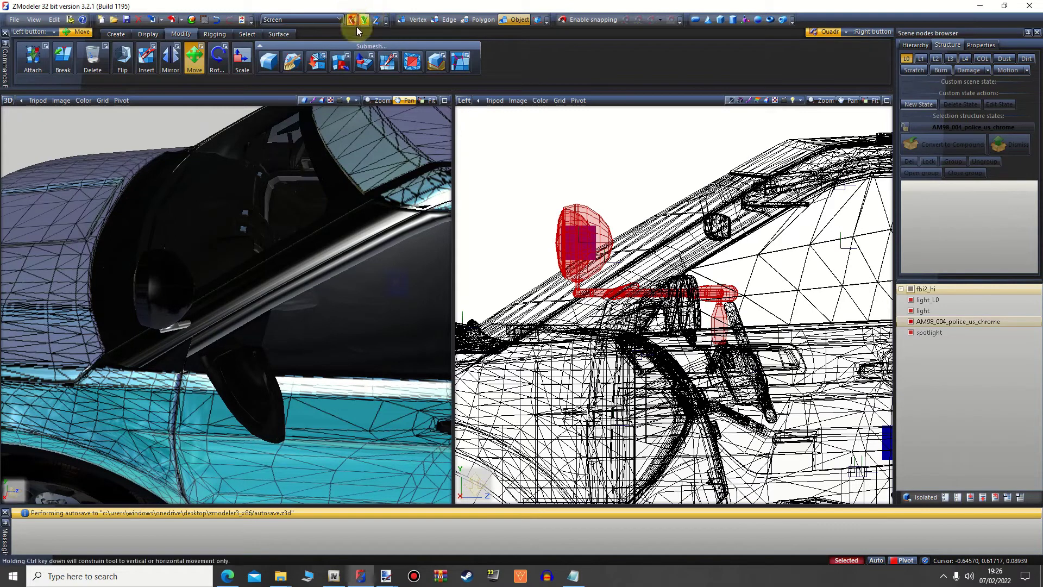
scroll(537, 289, "up", 1)
left_click_drag(536, 289, 507, 313)
middle_click_drag(311, 325, 375, 293)
scroll(706, 303, "down", 1)
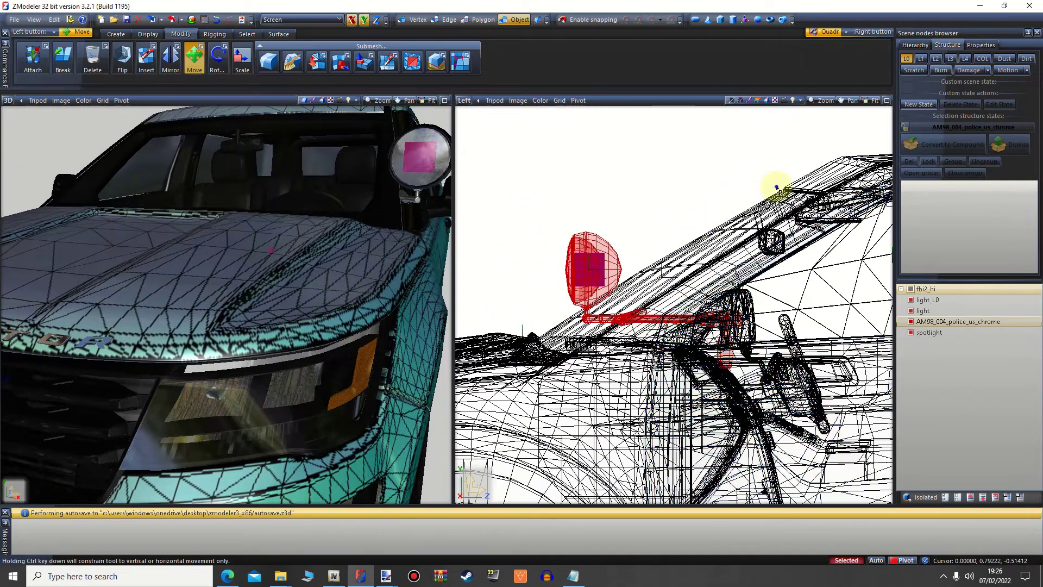
- Deselect the spotlight parts with Selected mode off and check their placement against the windshield pillar
left_click_drag(777, 187, 429, 440)
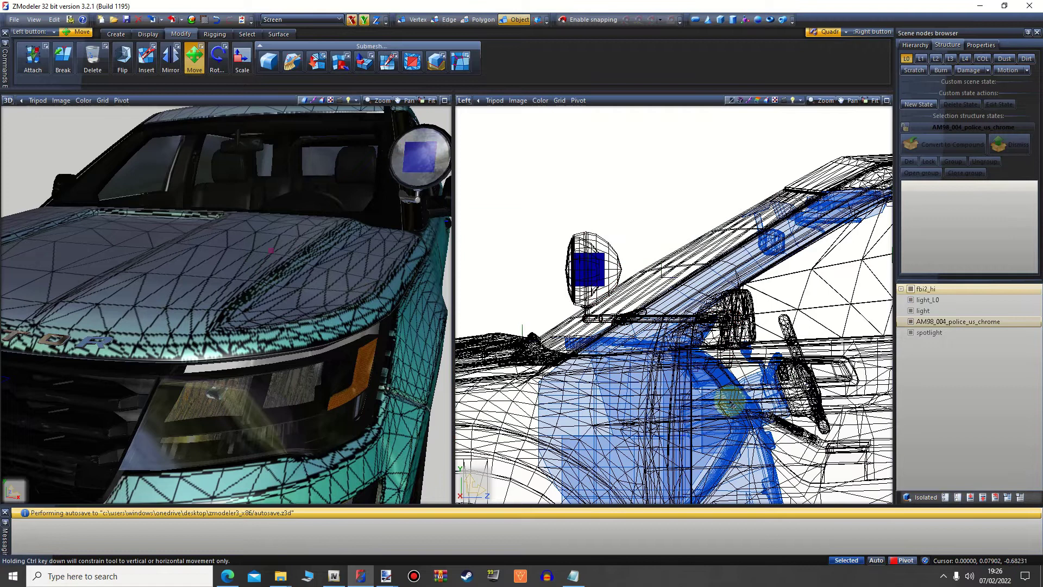
middle_click_drag(296, 236, 369, 195)
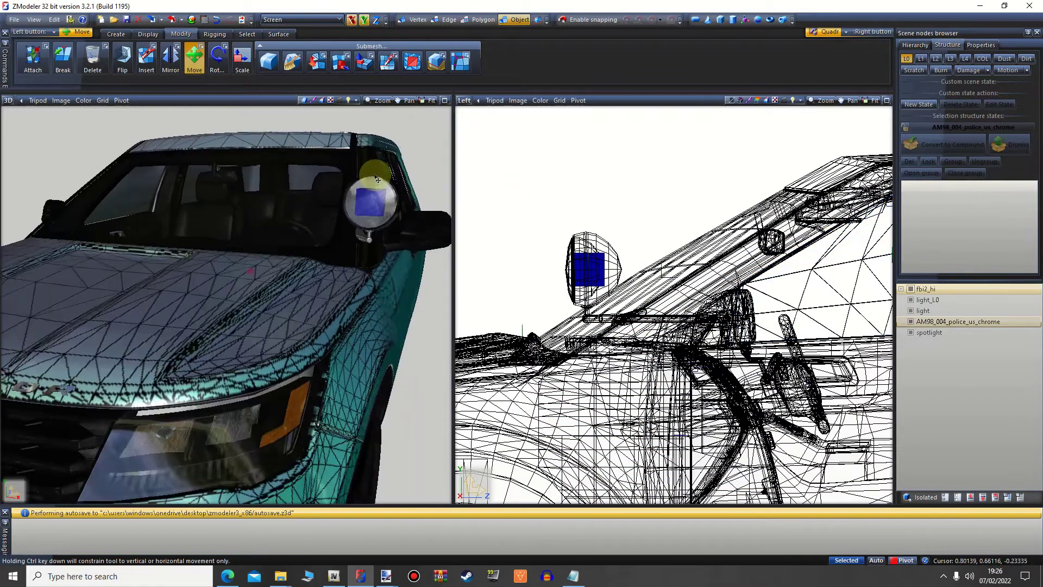
scroll(372, 190, "up", 3)
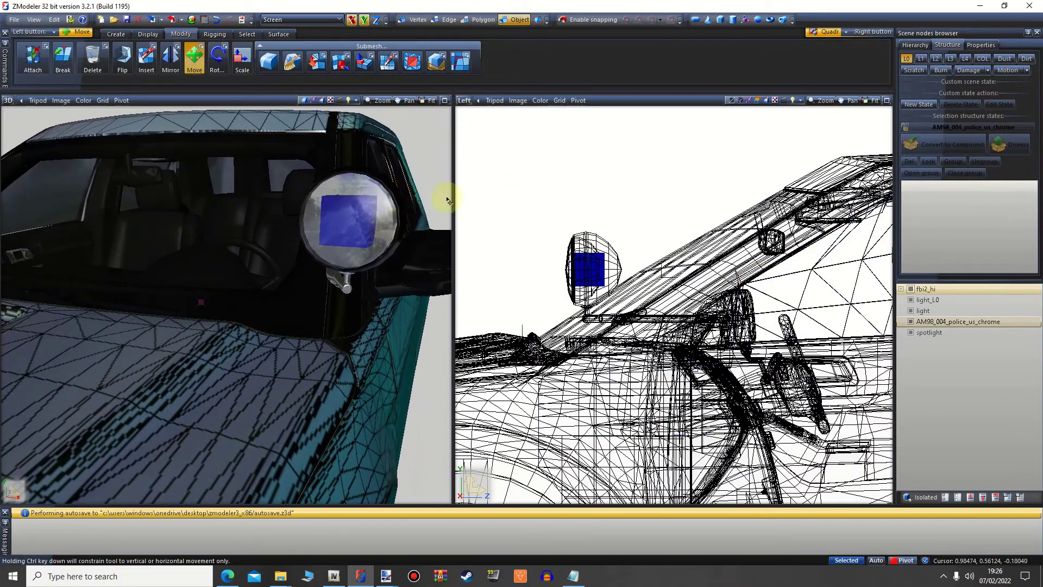
- Hide the spotlight and AM98_004_police_us_chrome parts so only the light cube and light_L0 lens remain in front of the vehicle
left_click(918, 332)
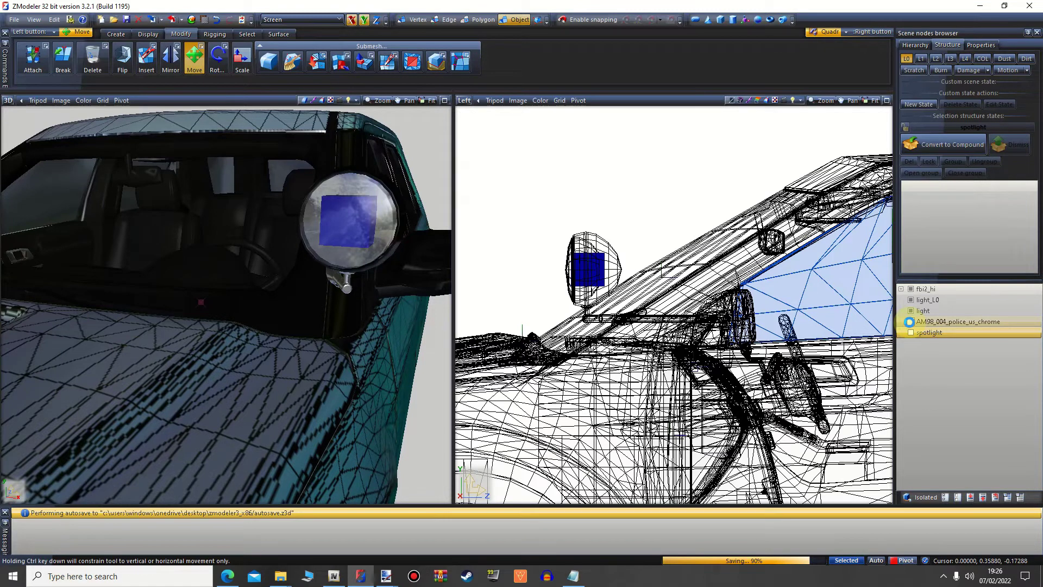
left_click(909, 322)
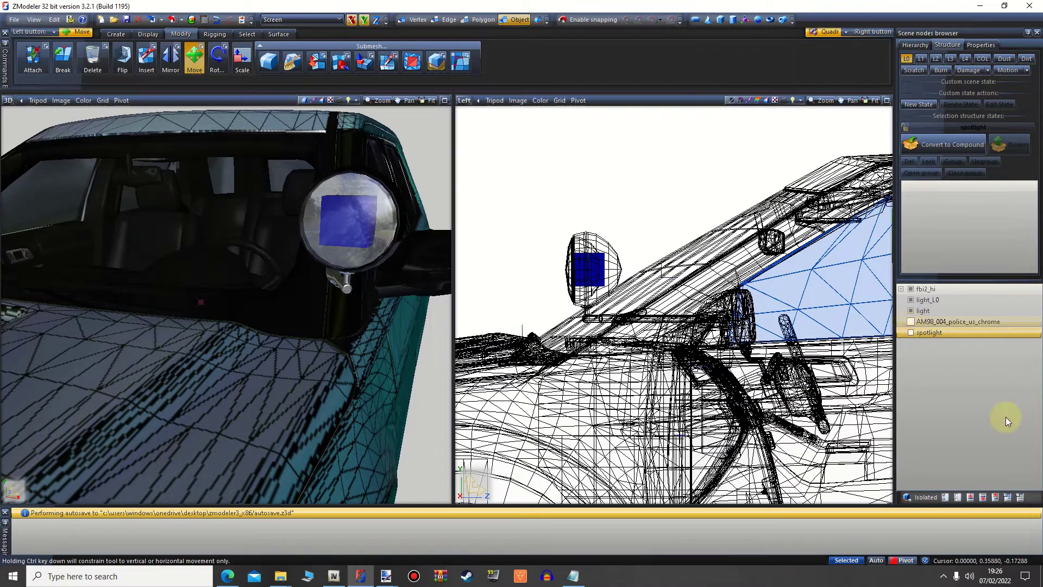
left_click(912, 332)
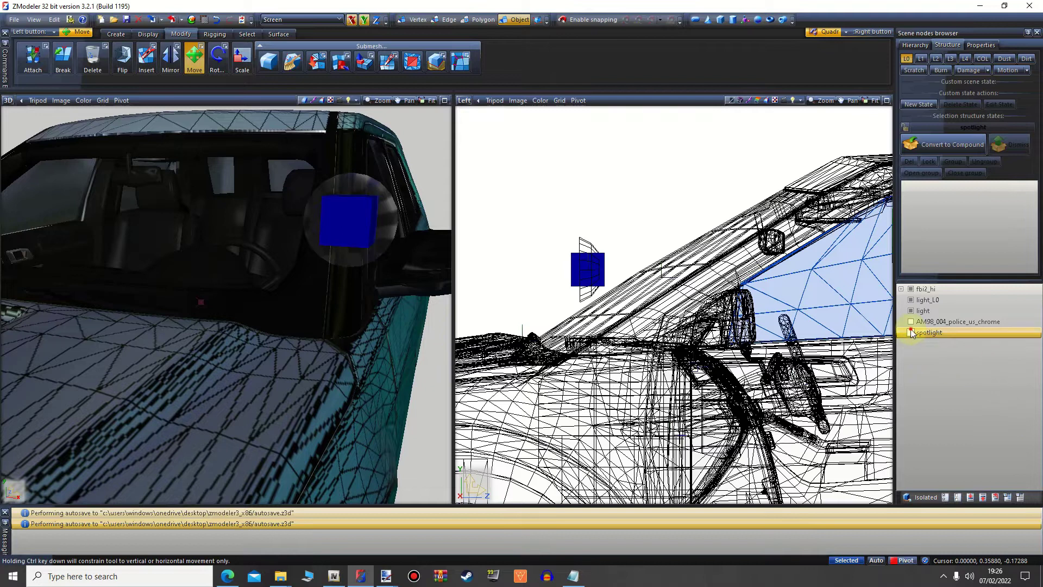
left_click(911, 322)
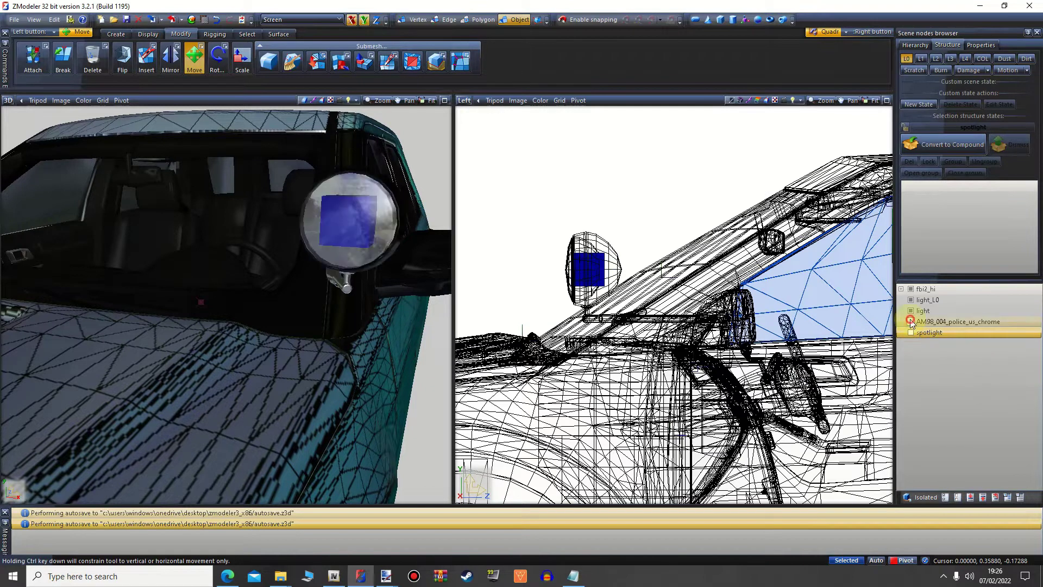
left_click(911, 321)
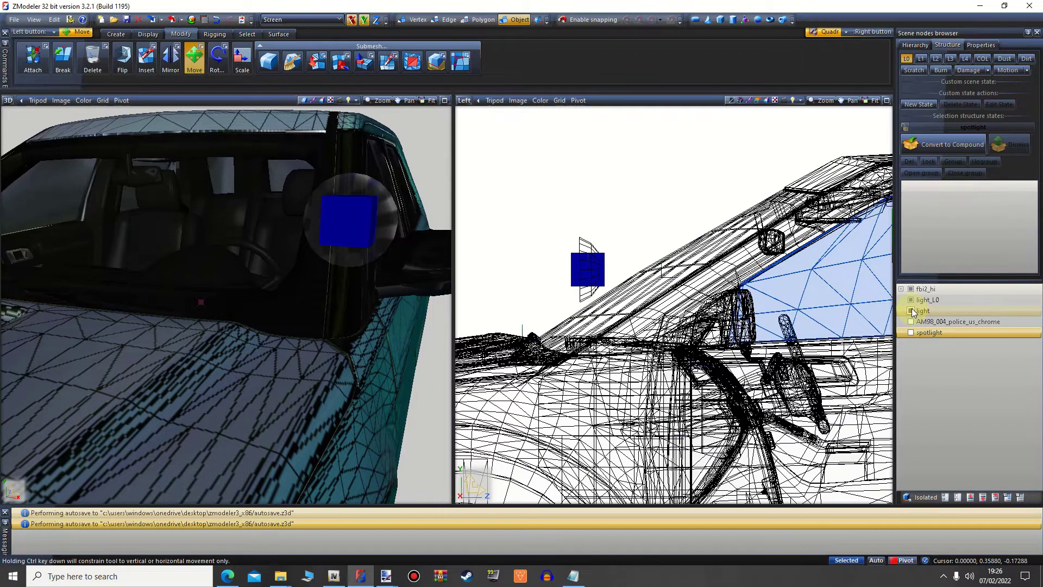
- Toggle the visibility of light and light_L0 to identify which part is the cube and which the lens, leaving both shown
left_click(912, 310)
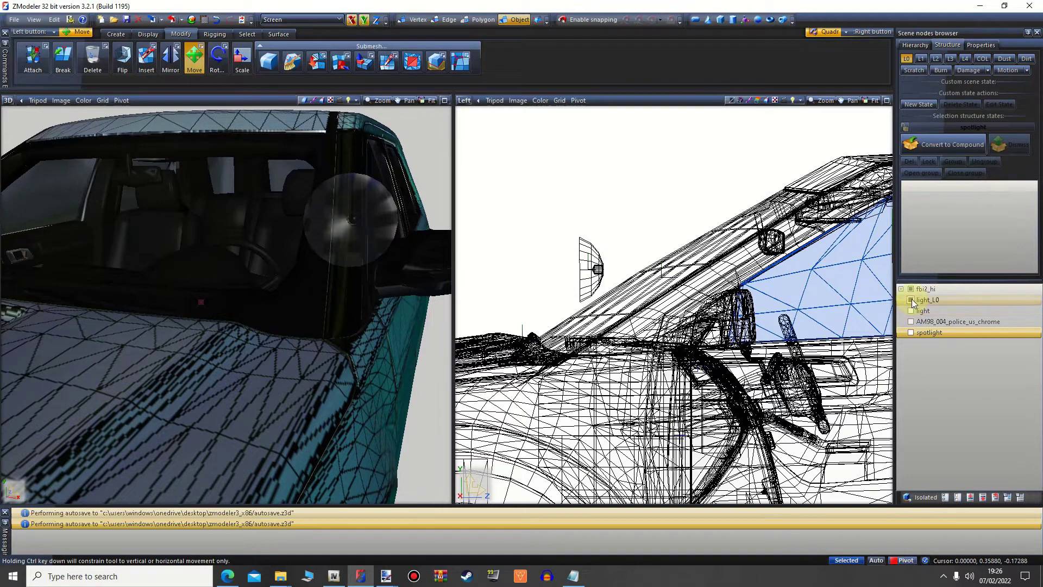
left_click(912, 300)
left_click(912, 300)
left_click(599, 236)
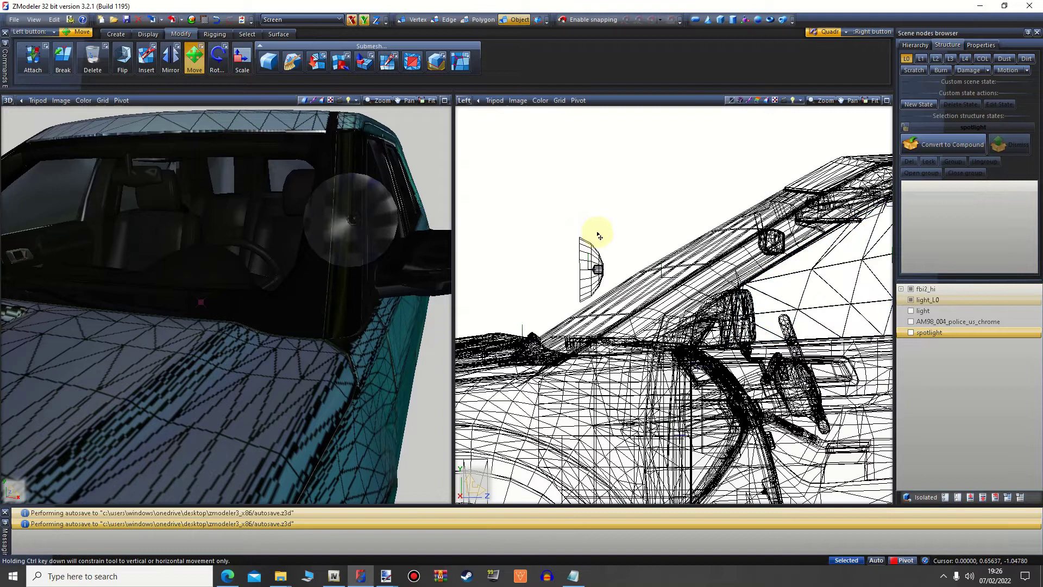
left_click(911, 311)
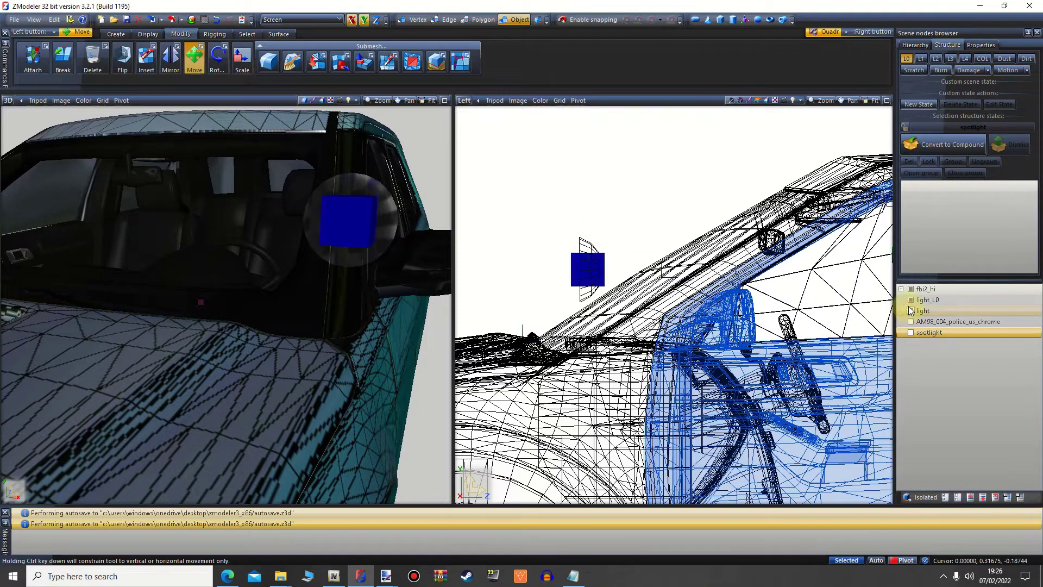
- Move the light cube forward in the side view until it sits just ahead of the light_L0 lens, and deselect it
left_click(562, 290)
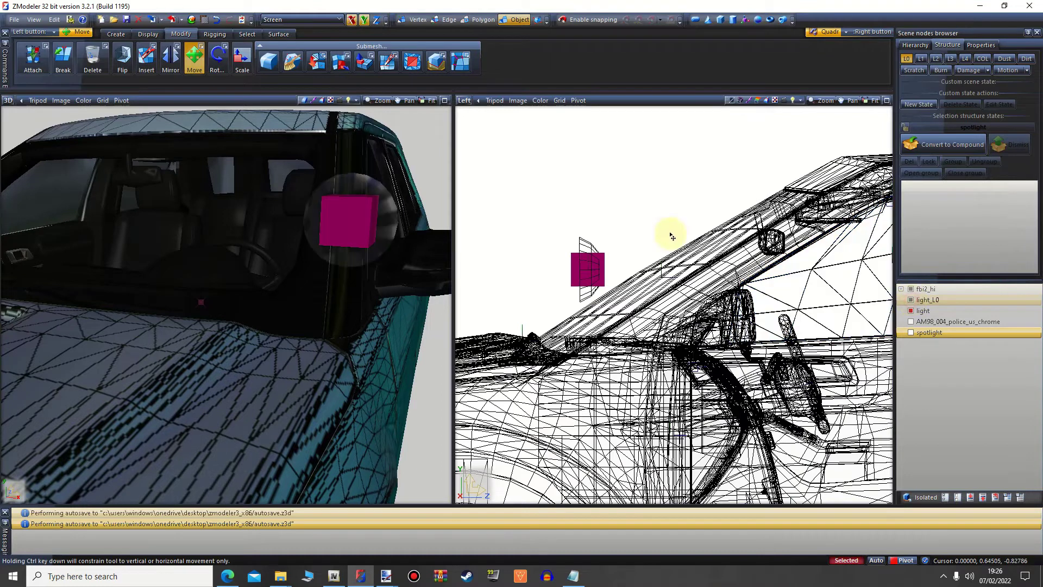
left_click_drag(668, 233, 444, 367)
right_click_drag(444, 365, 444, 366)
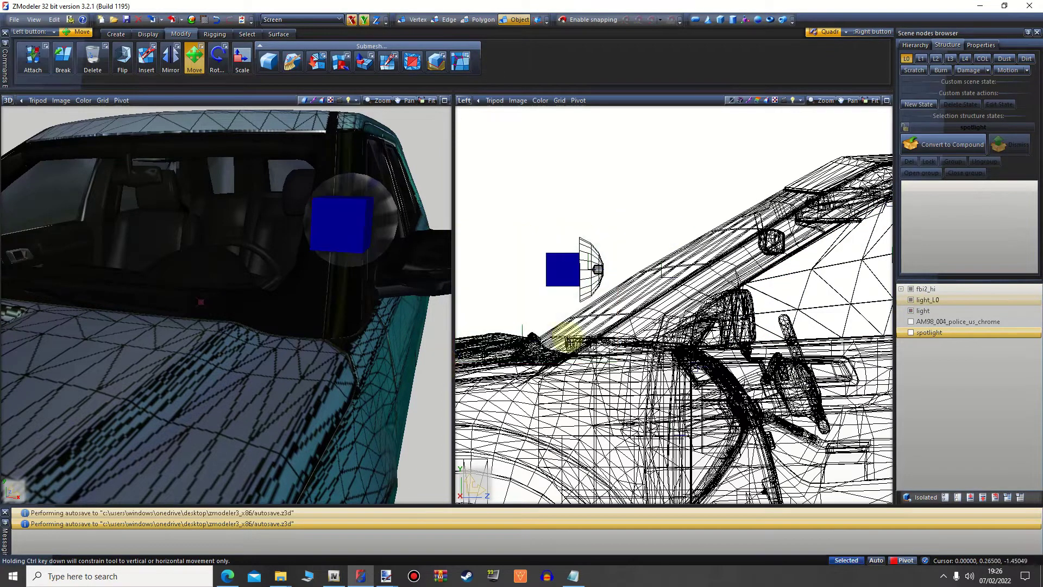
- Make light_L0 a child of the light node and rename it extralight_1
left_click(923, 313)
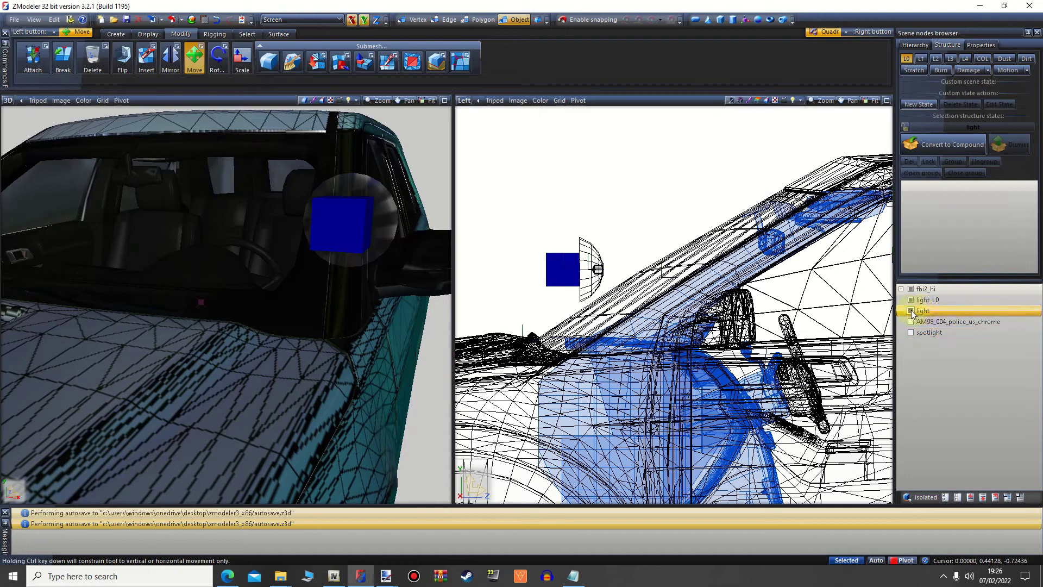
left_click(912, 311)
left_click(911, 311)
left_click(918, 302, "ctrl")
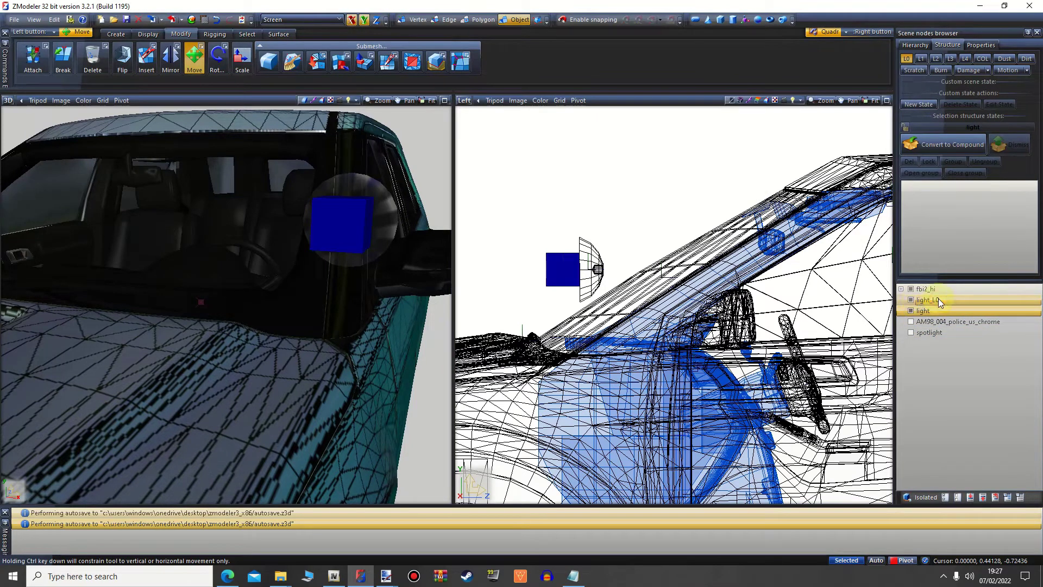
left_click(940, 302)
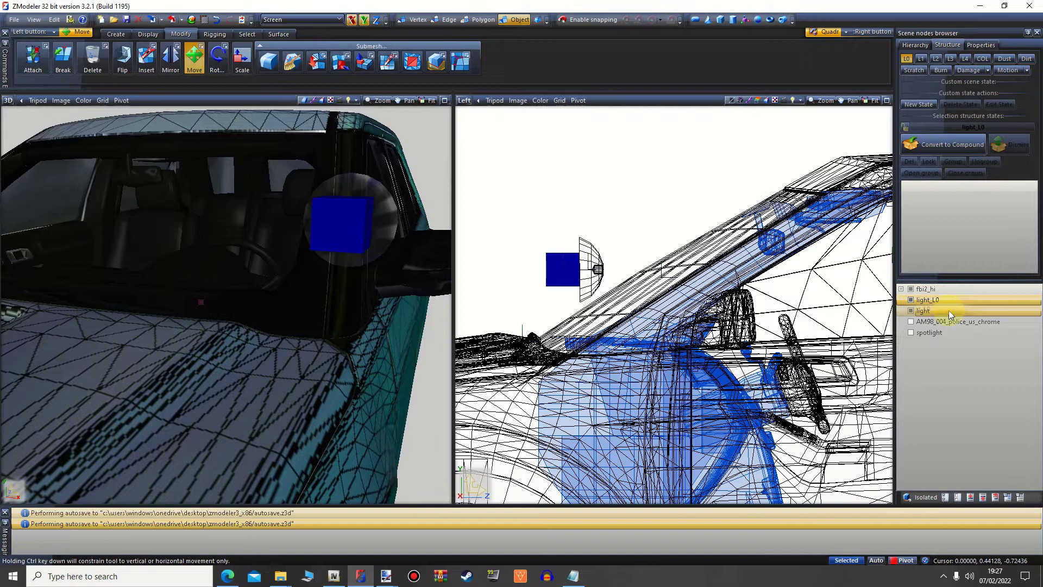
left_click_drag(948, 299, 956, 311)
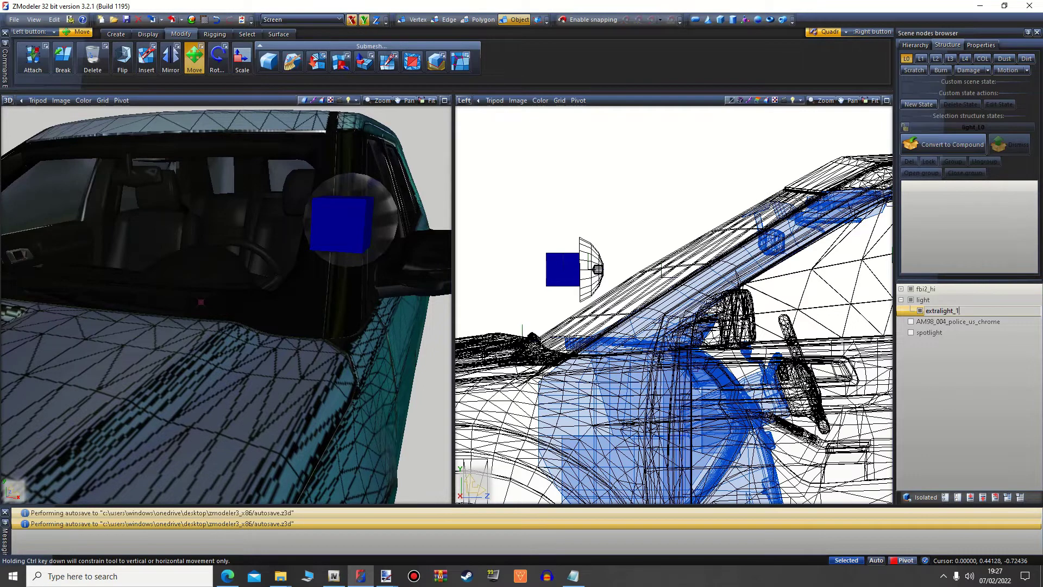
key("Return")
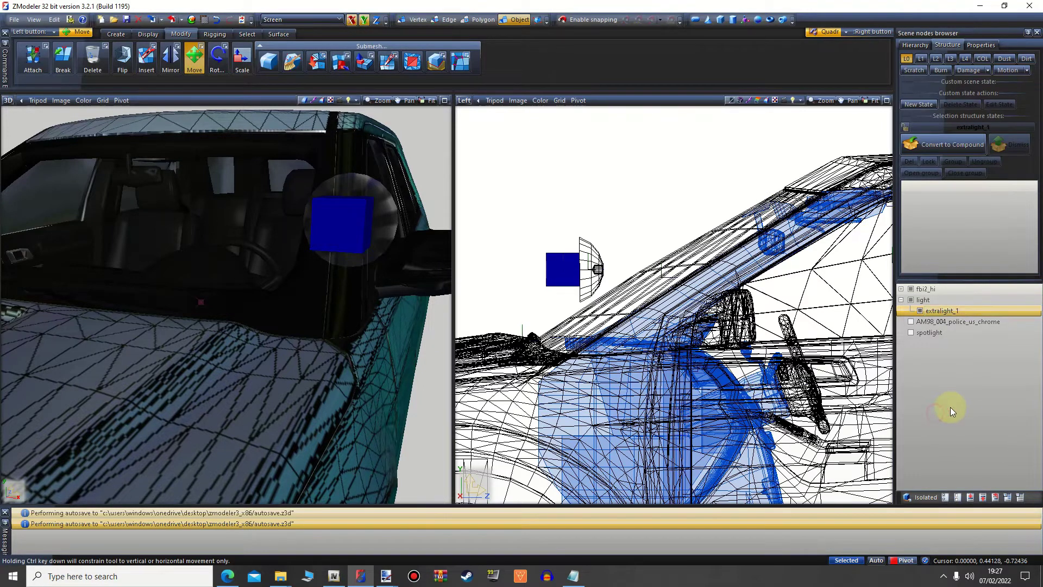
- Switch the Left viewport to Front, hide fbi2_hi and the light cube, and select the extralight_1 lens
left_click(842, 294)
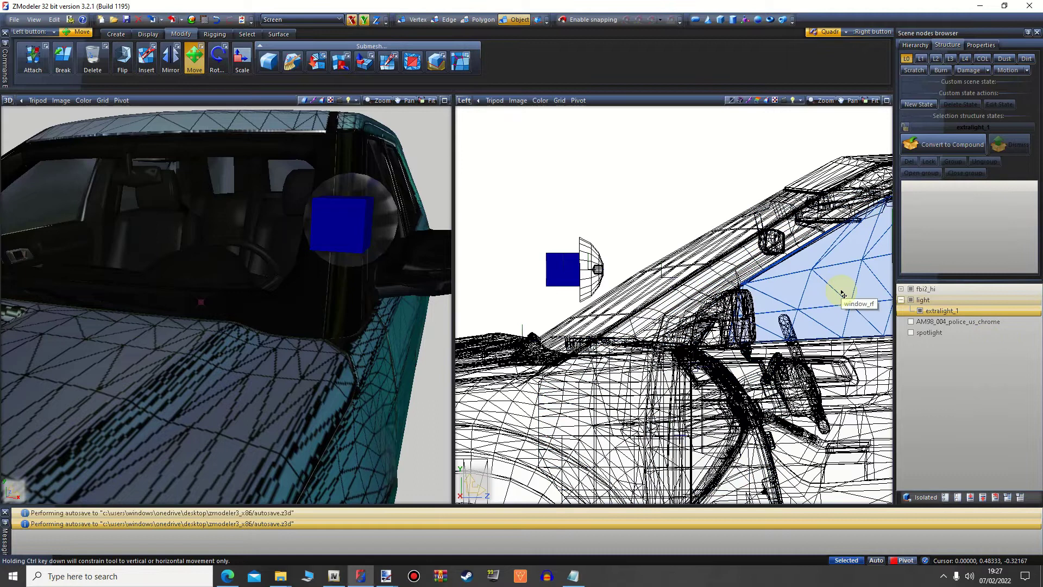
left_click(484, 140)
left_click(464, 101)
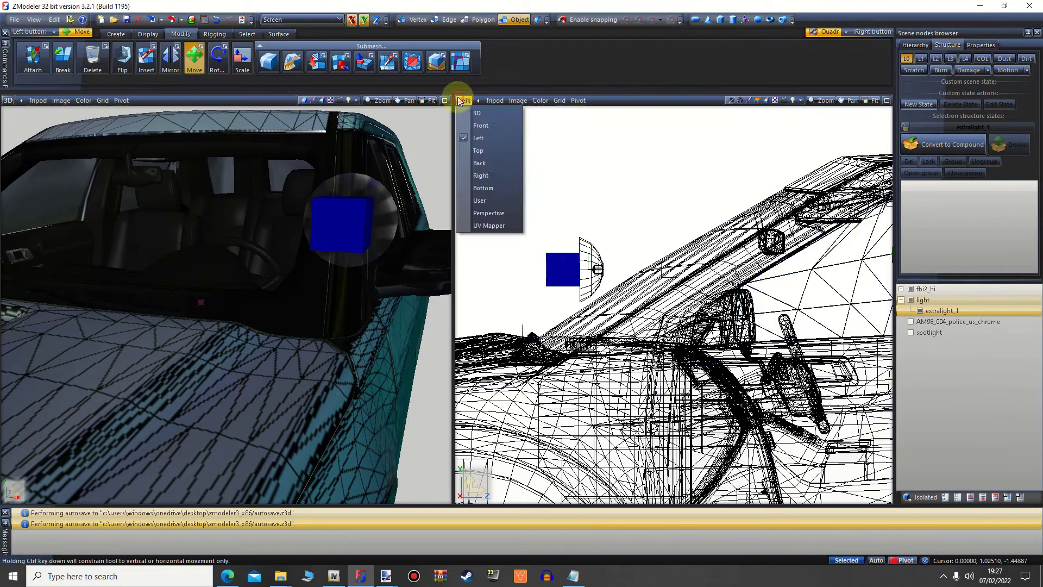
left_click(500, 125)
left_click(910, 289)
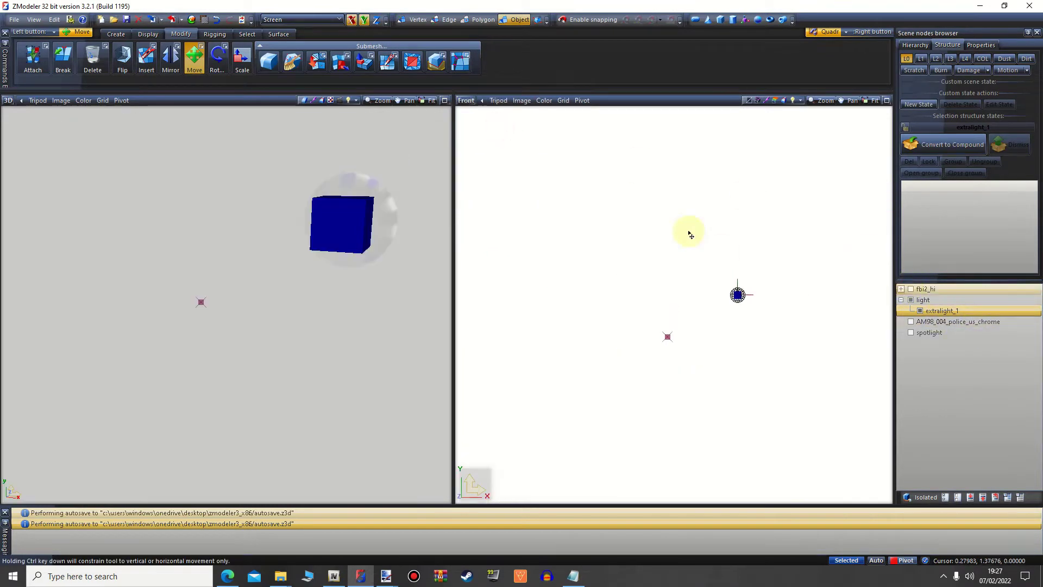
scroll(752, 304, "up", 5)
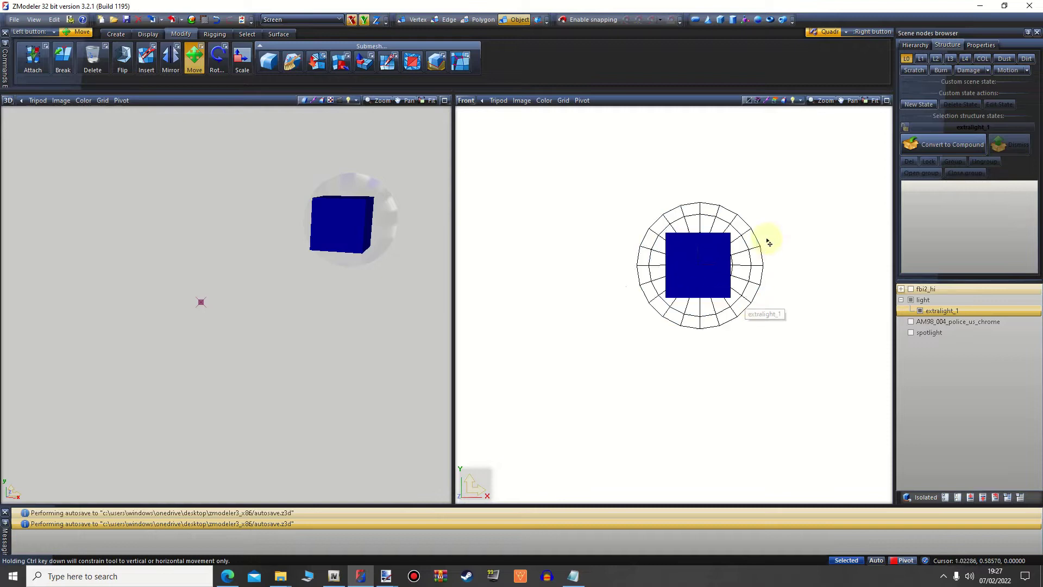
scroll(769, 243, "up", 2)
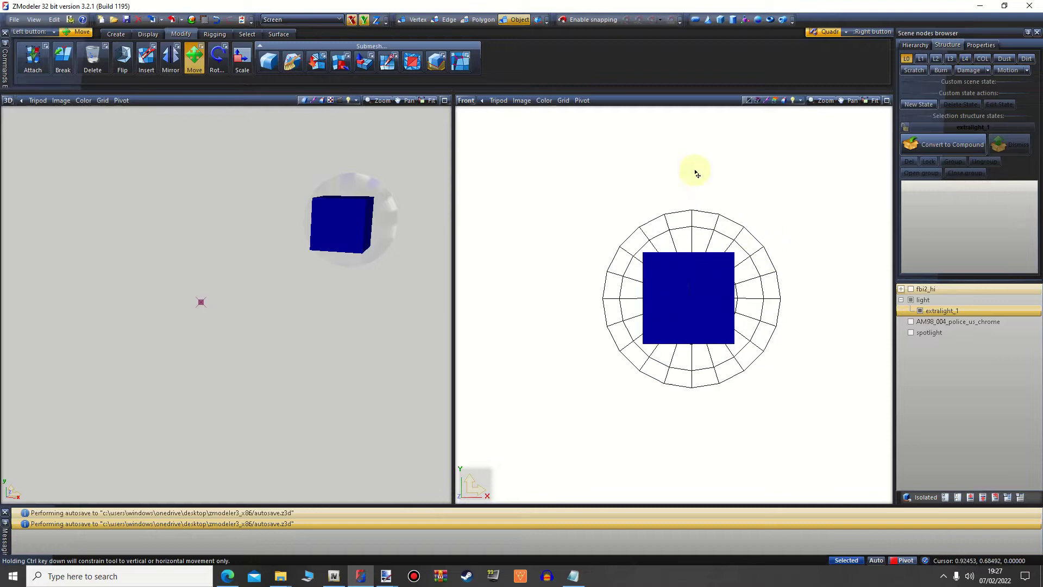
left_click(911, 300)
left_click_drag(822, 189, 591, 407)
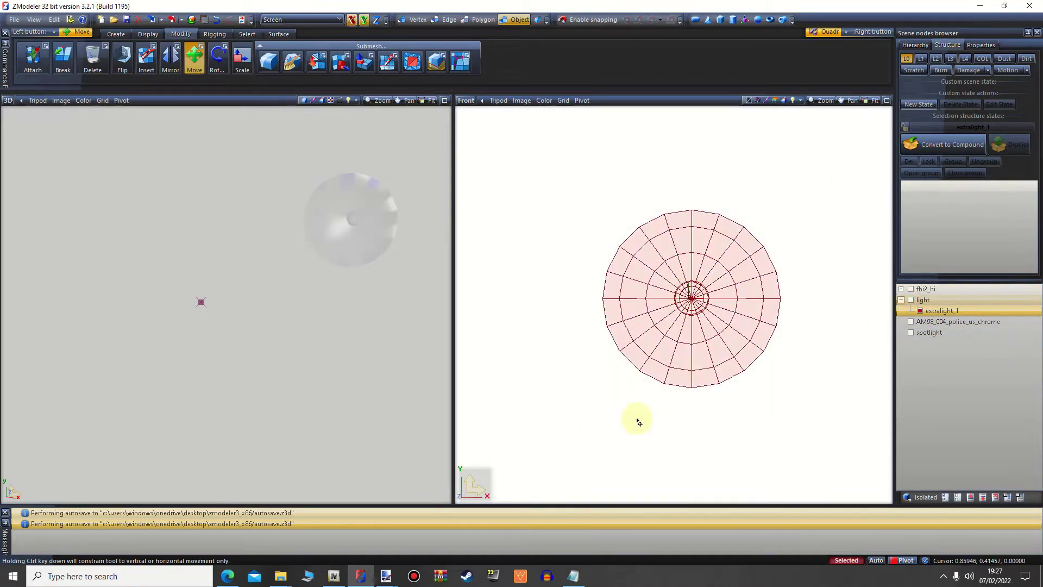
- Open the properties of extralight_1 and look up its ID in the Lights ID list in Notepad
left_click(979, 47)
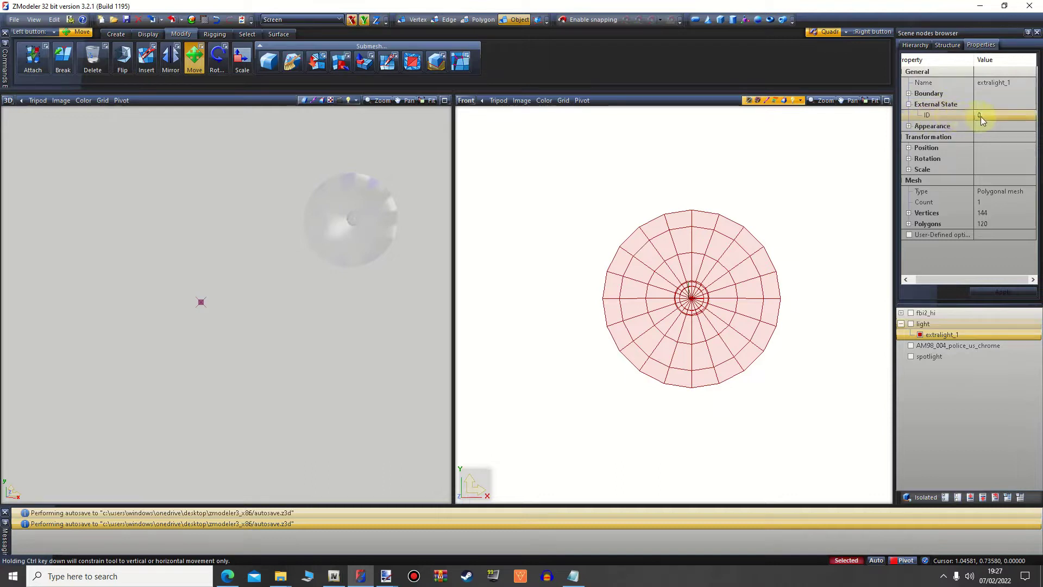
left_click(576, 573)
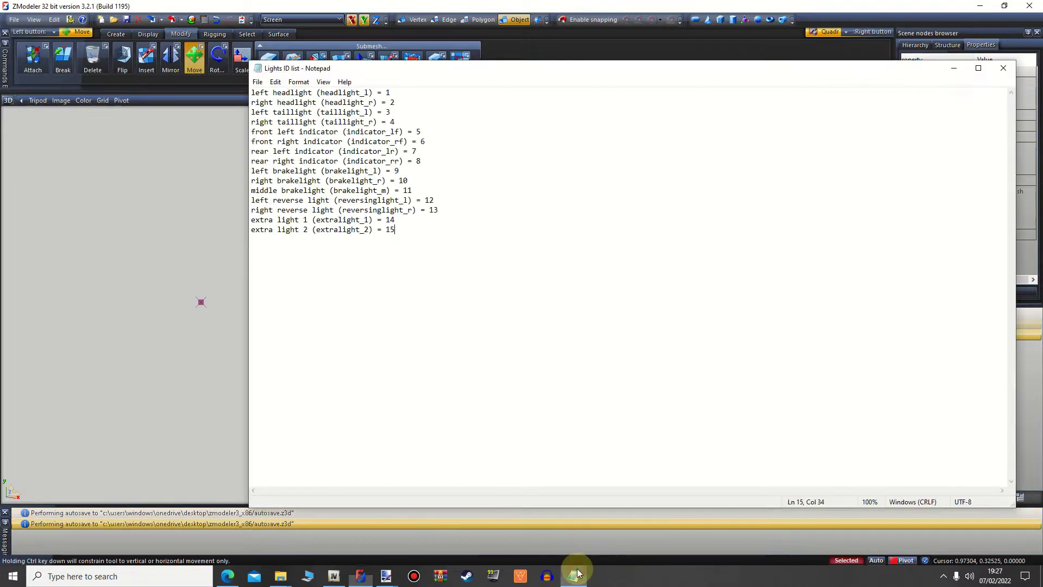
left_click_drag(395, 229, 247, 82)
left_click_drag(406, 232, 214, 81)
left_click(360, 284)
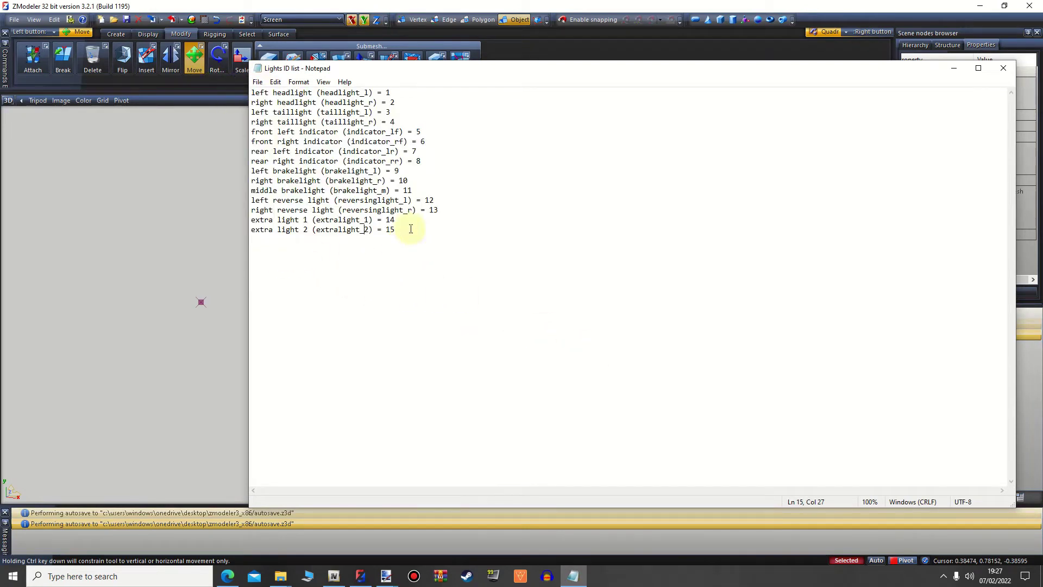
left_click_drag(376, 217, 252, 219)
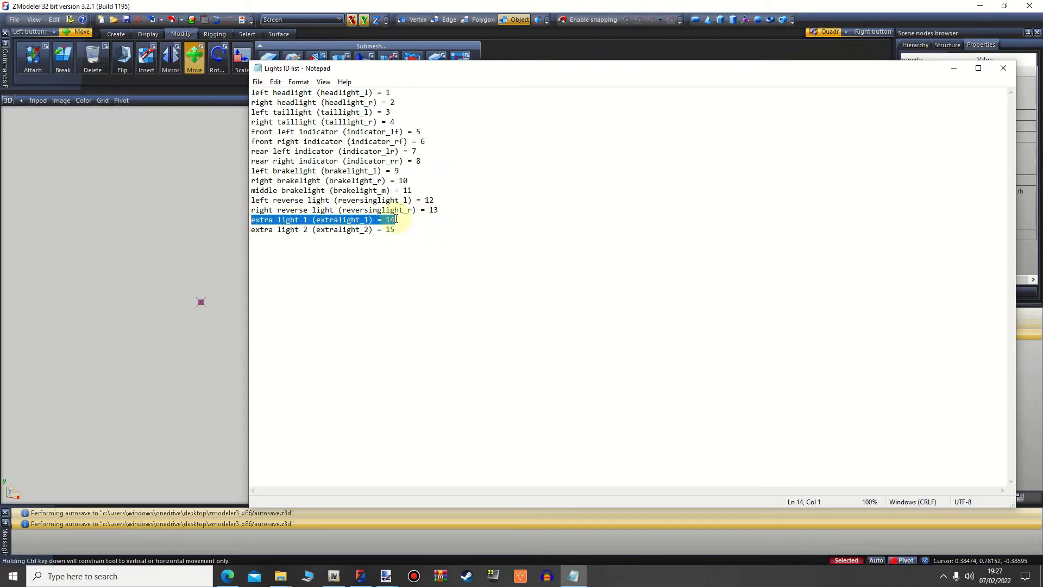
left_click(899, 4)
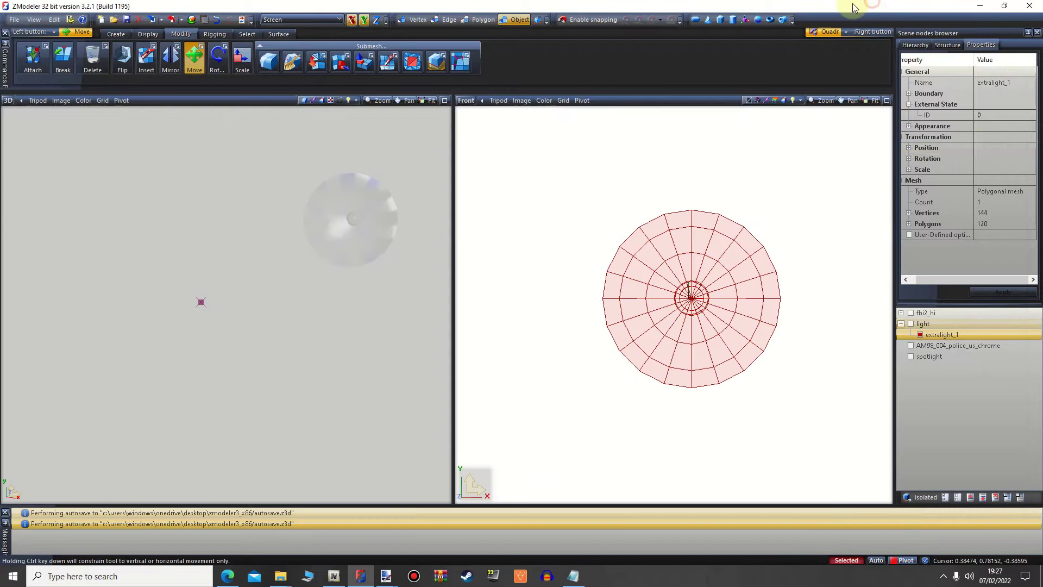
- Set the object-level External State ID of extralight_1 to 14, enable its User-Defined options and apply the changes
left_click(982, 113)
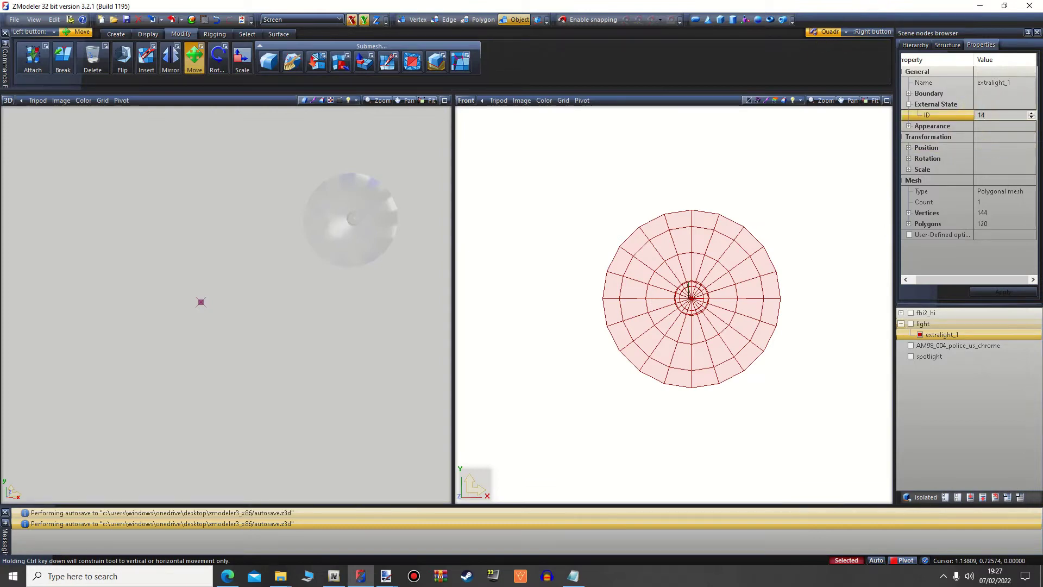
left_click(910, 234)
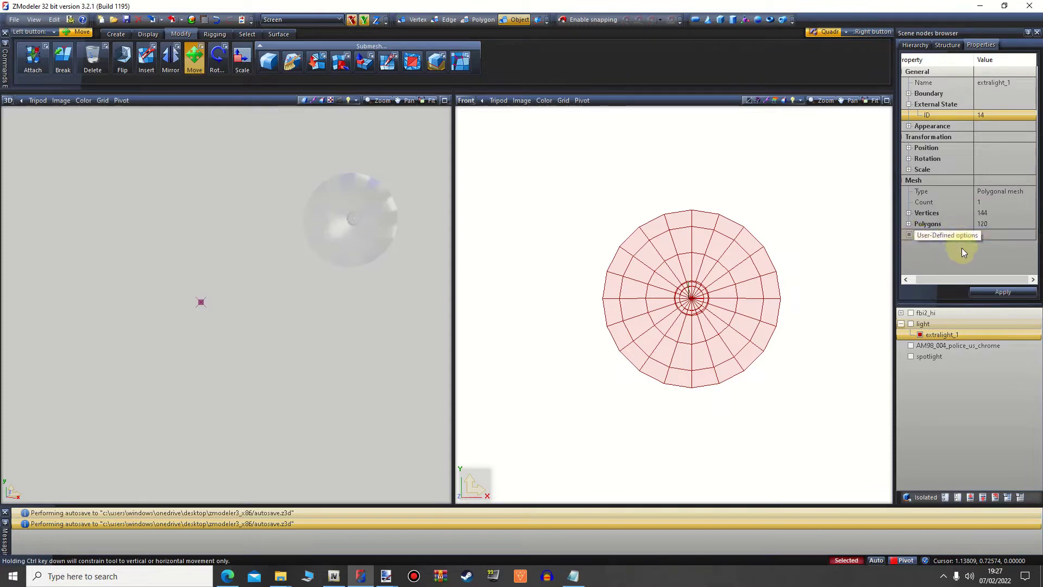
left_click(989, 293)
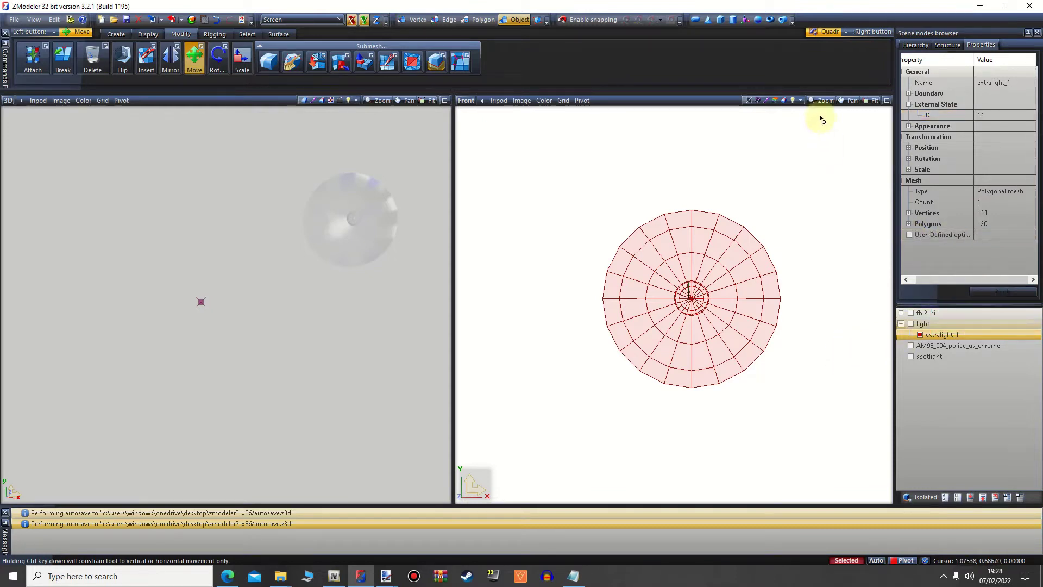
- At polygon level, select all polygons of extralight_1 and apply External State ID 14 with User-Defined options enabled
left_click(484, 23)
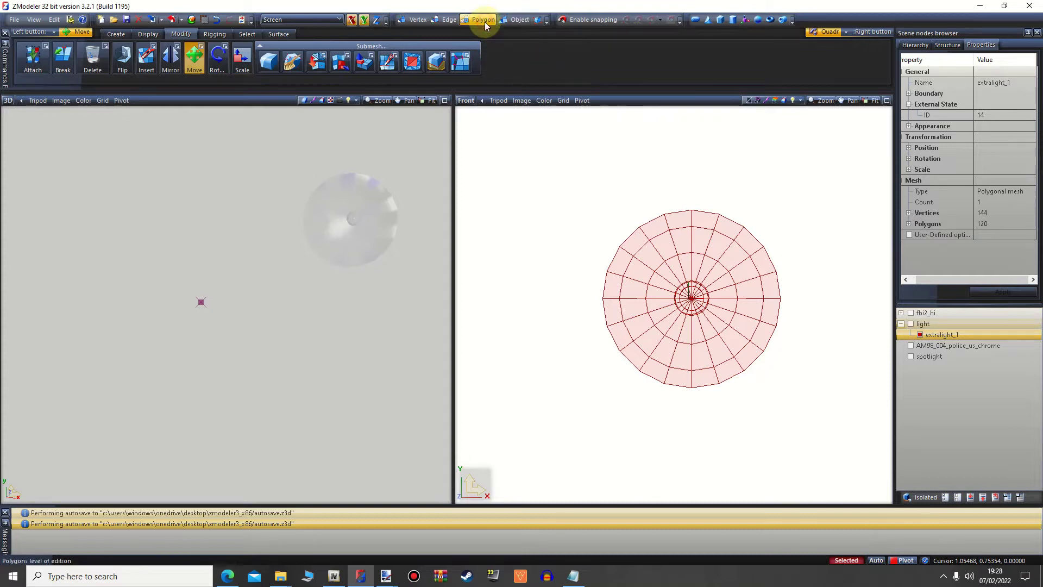
double_click(702, 283)
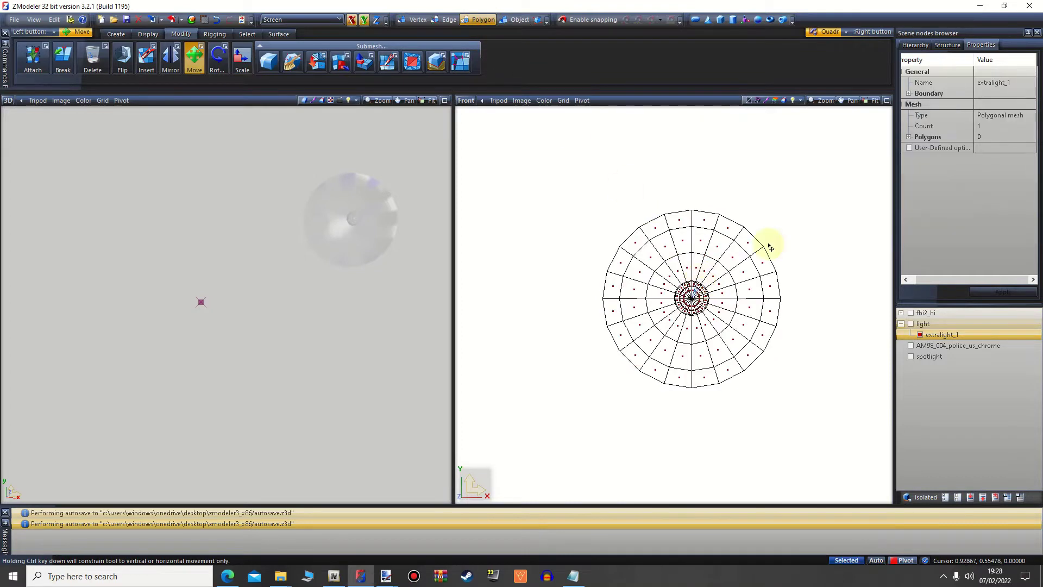
right_click_drag(810, 176, 578, 418)
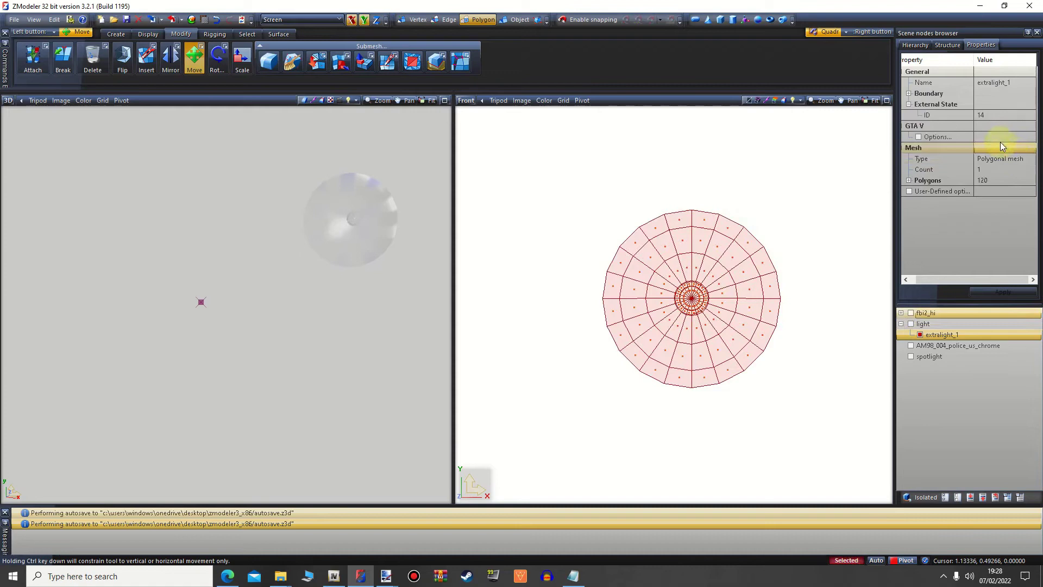
left_click(910, 192)
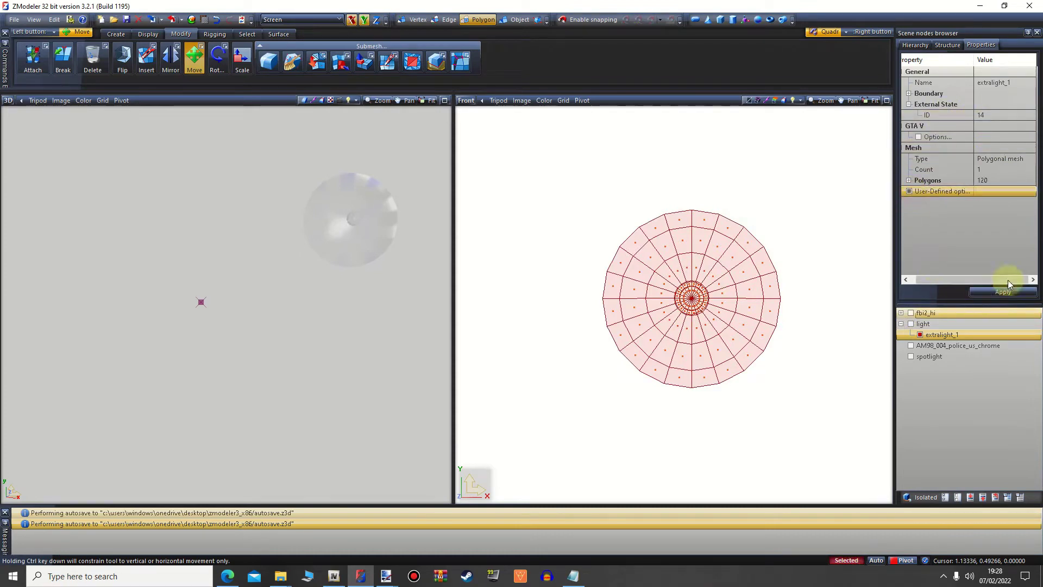
left_click(1003, 292)
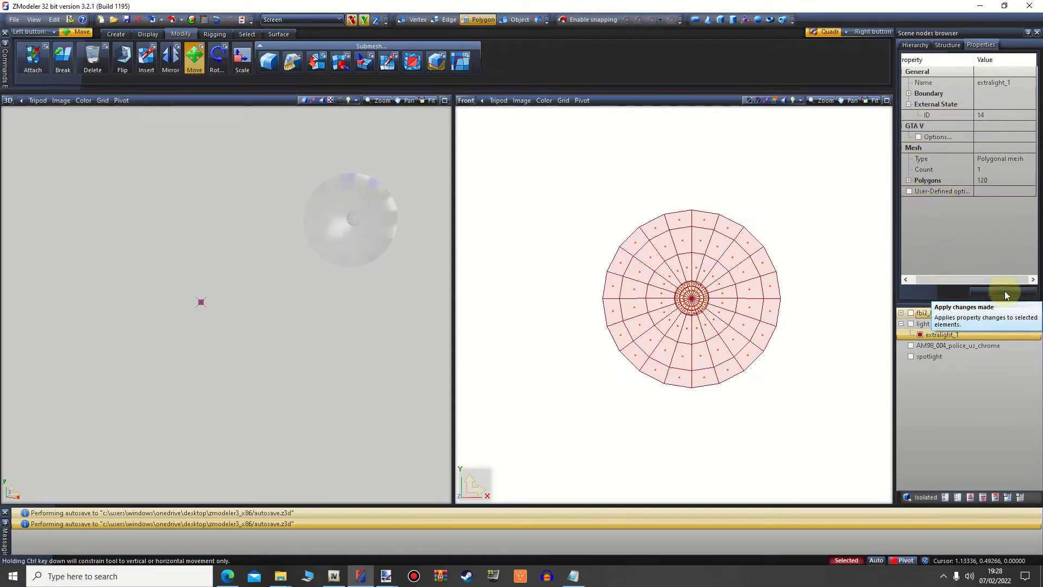
- At vertex level, apply External State ID 14 with User-Defined options enabled to all vertices of extralight_1, and clear the selection
left_click(417, 20)
left_click(998, 119)
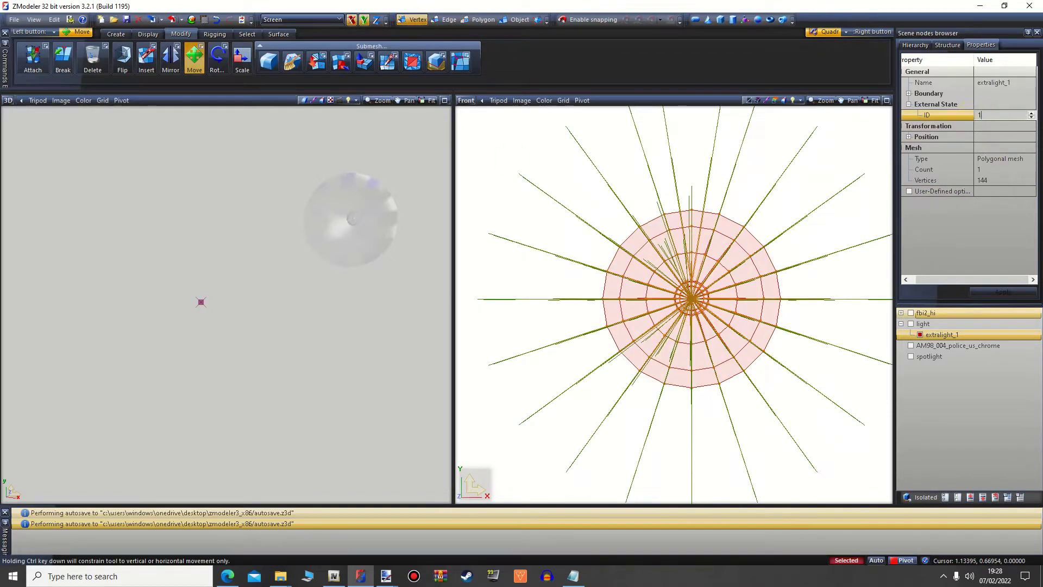
left_click(910, 191)
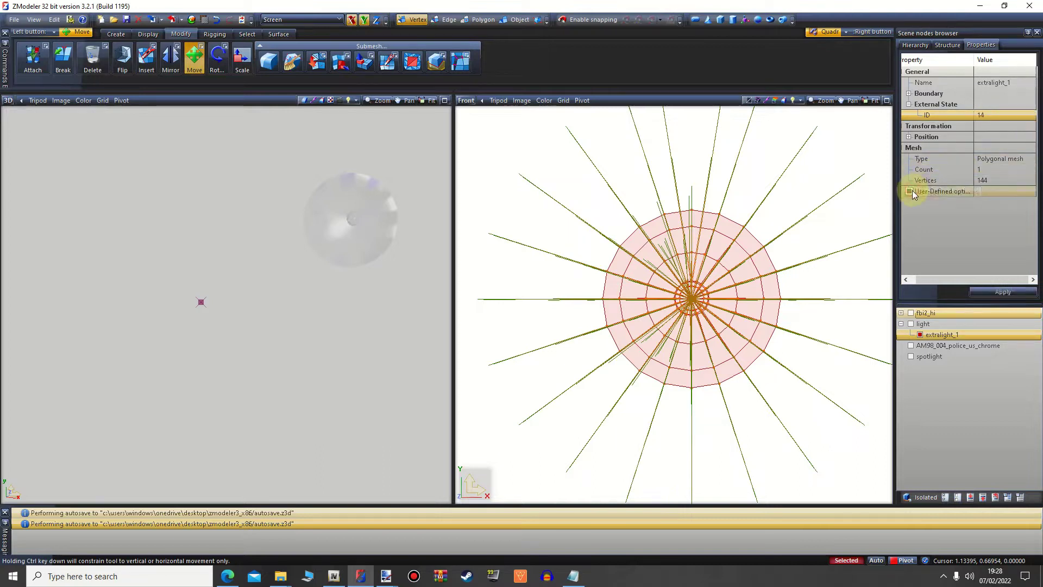
left_click(1004, 291)
left_click_drag(821, 160, 401, 482)
- Copy the lens mesh's name and rename its parent node from light to extralight_1
left_click(968, 335)
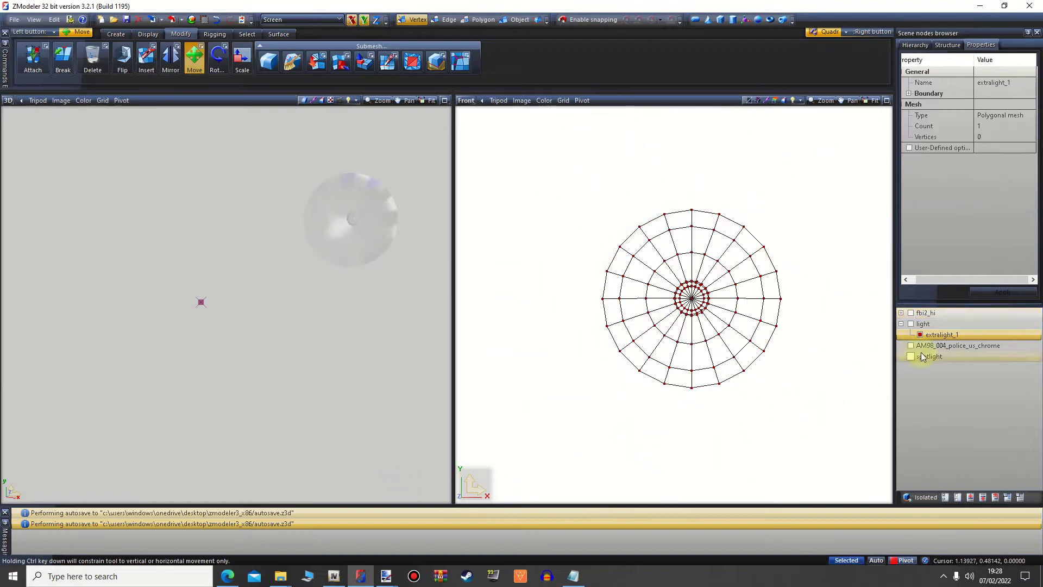
left_click_drag(968, 334, 927, 333)
right_click(958, 334)
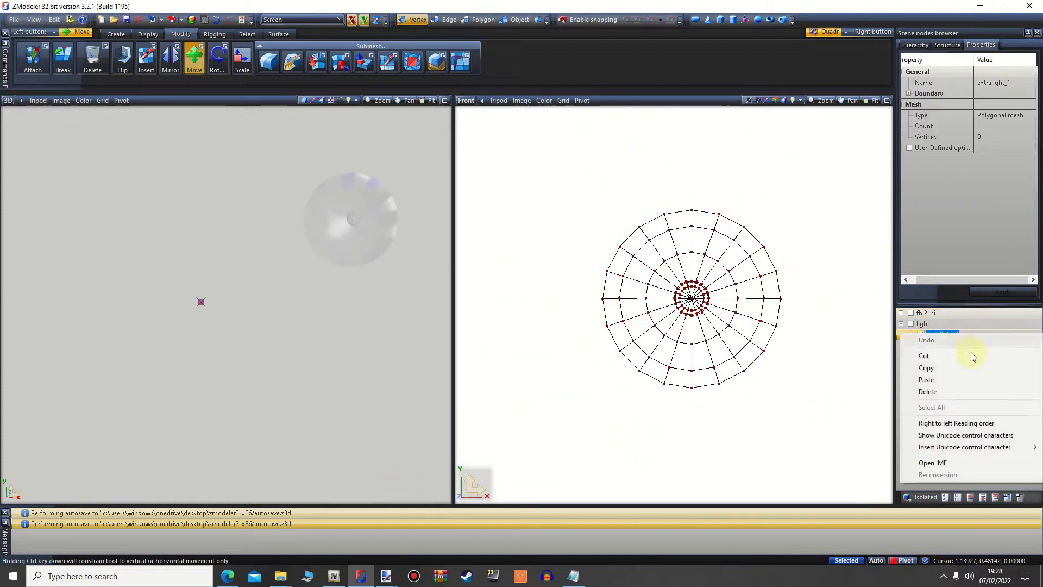
left_click(940, 368)
left_click(932, 325)
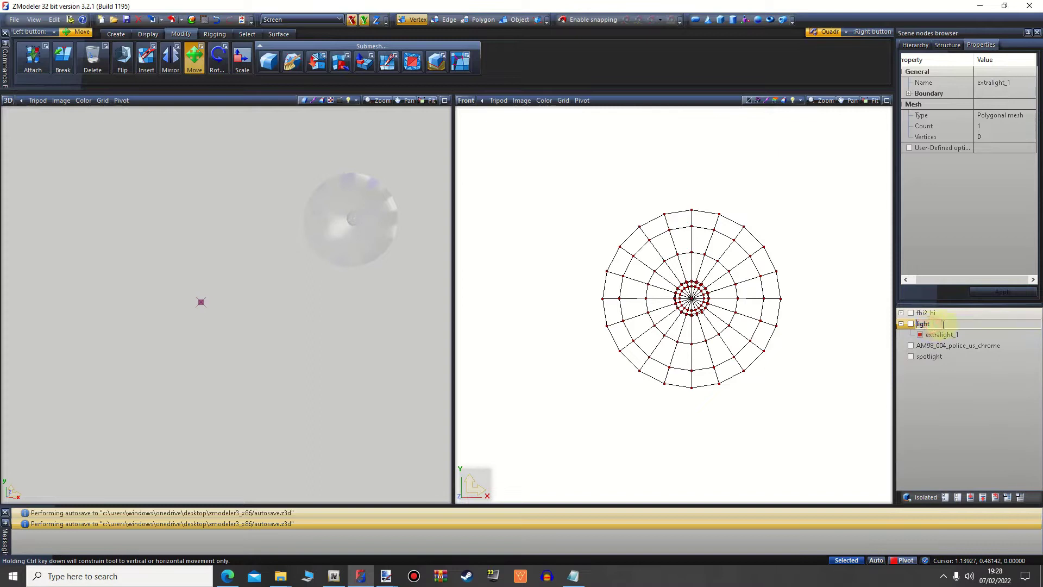
left_click(923, 323)
right_click(934, 324)
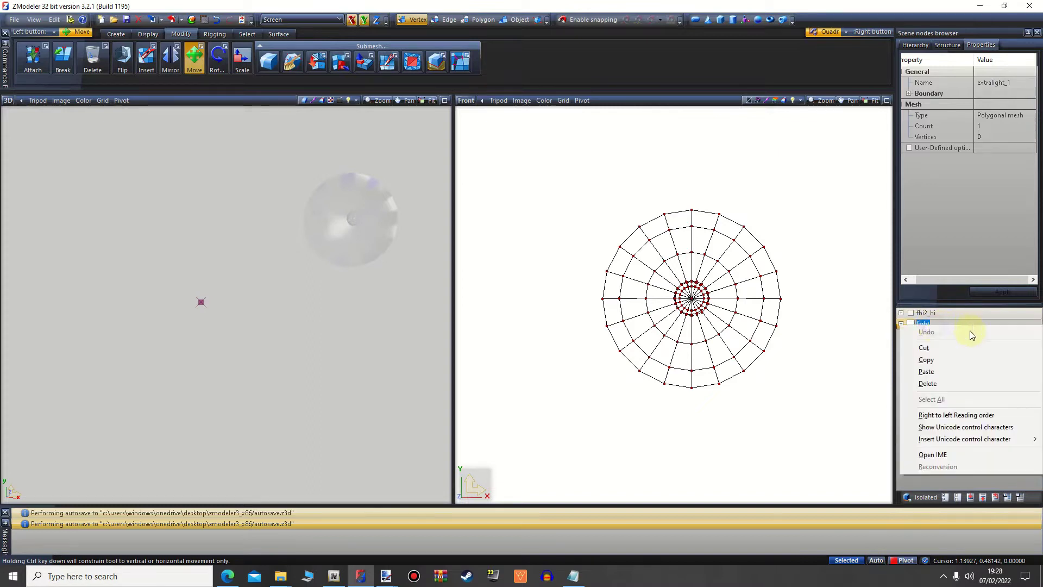
left_click(942, 362)
left_click(935, 408)
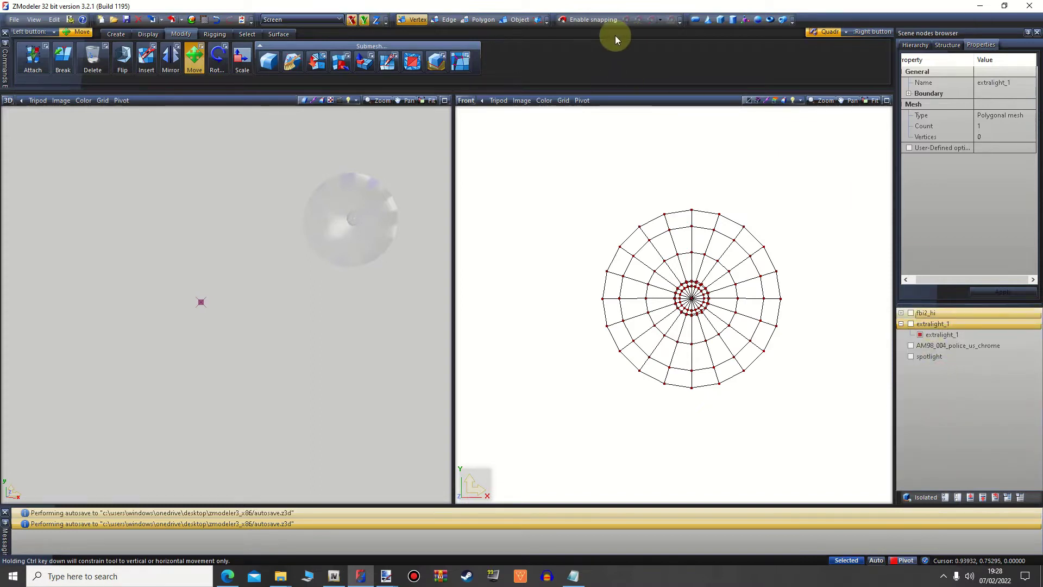
- At object level, turn off the L0 state and convert the parent extralight_1 node to a compound
left_click(516, 20)
left_click_drag(804, 196, 468, 456)
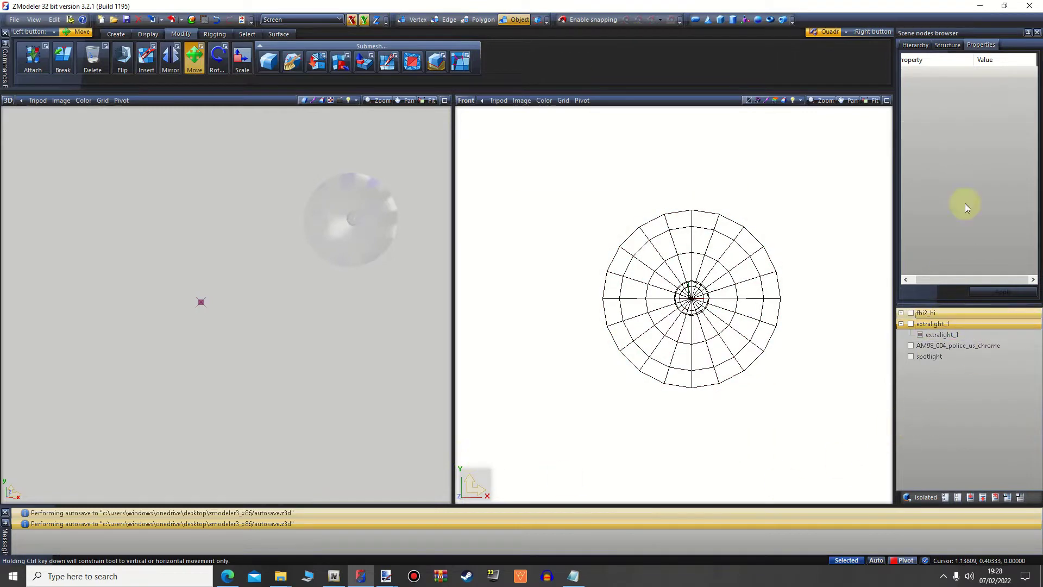
left_click(949, 45)
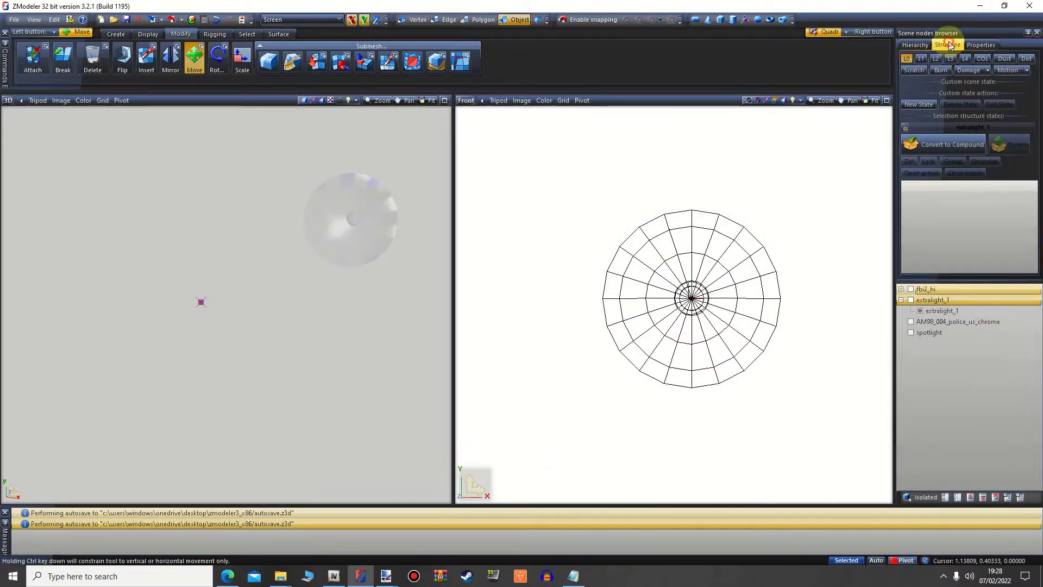
left_click(943, 302)
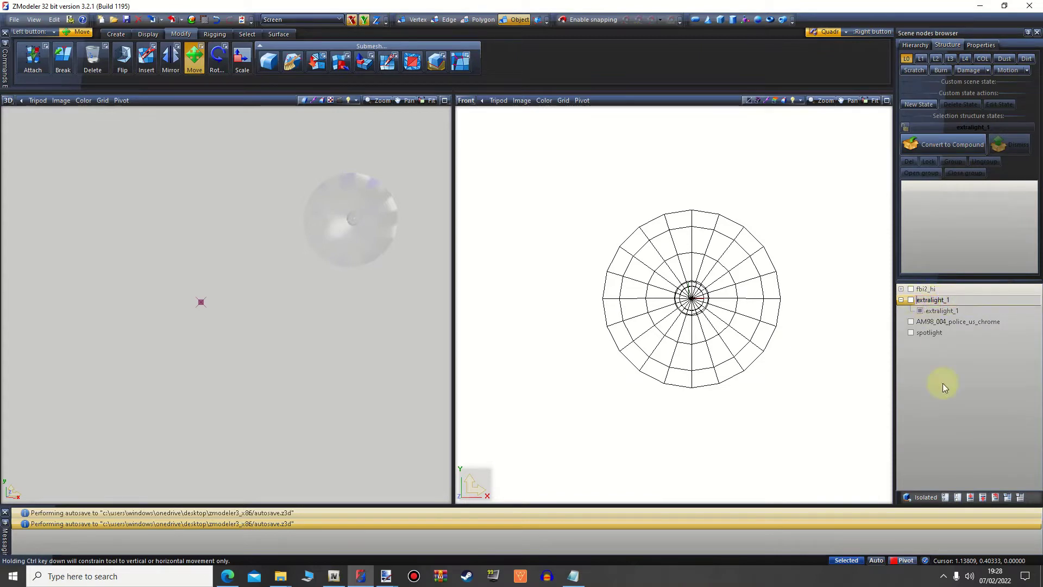
left_click(908, 59)
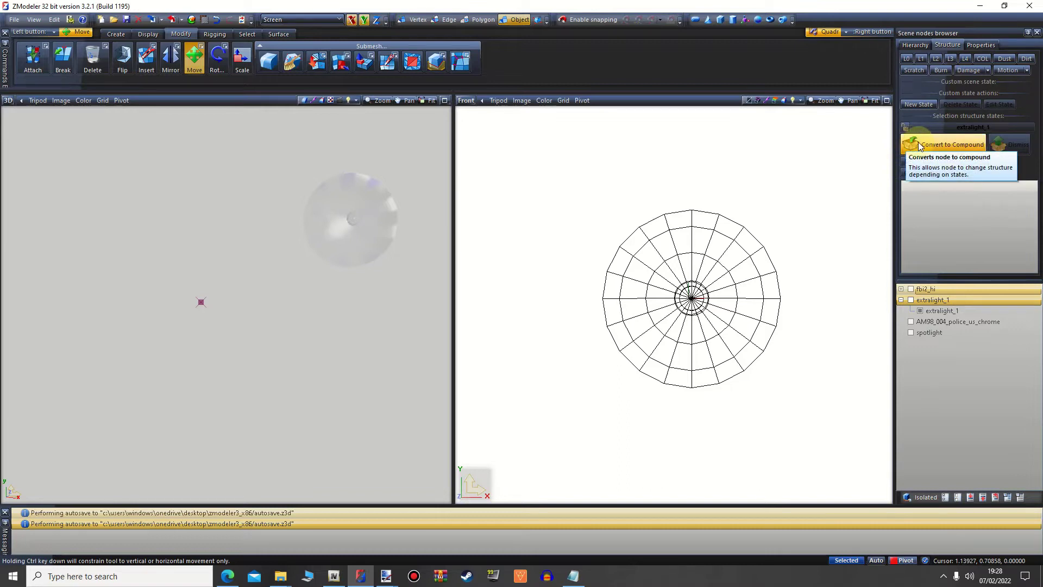
left_click(918, 142)
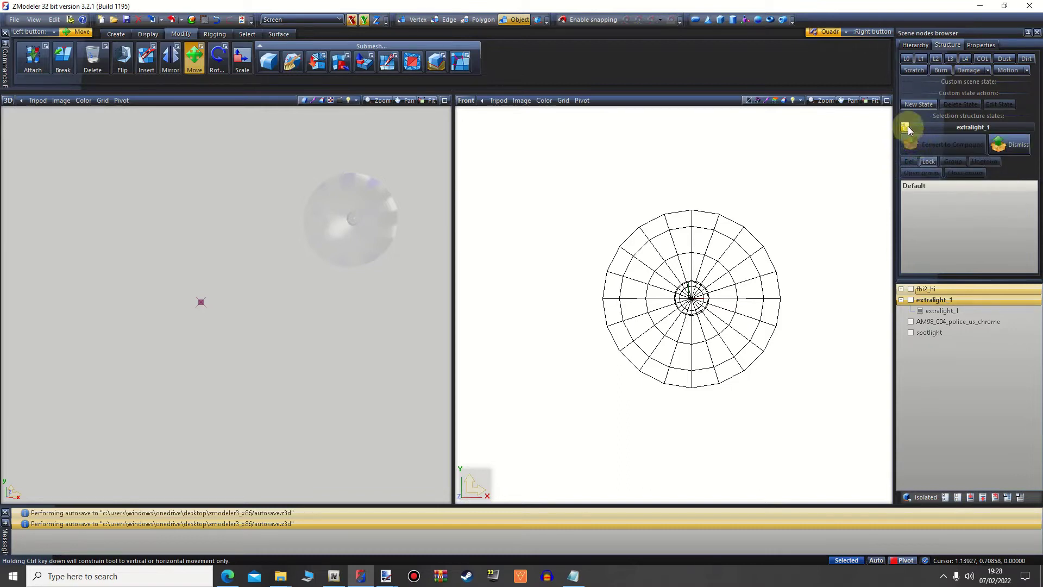
- Enable the extralight_1 compound's structure with L0 active, assign the extralight_1 mesh to L0, and show and select the compound
left_click(908, 126)
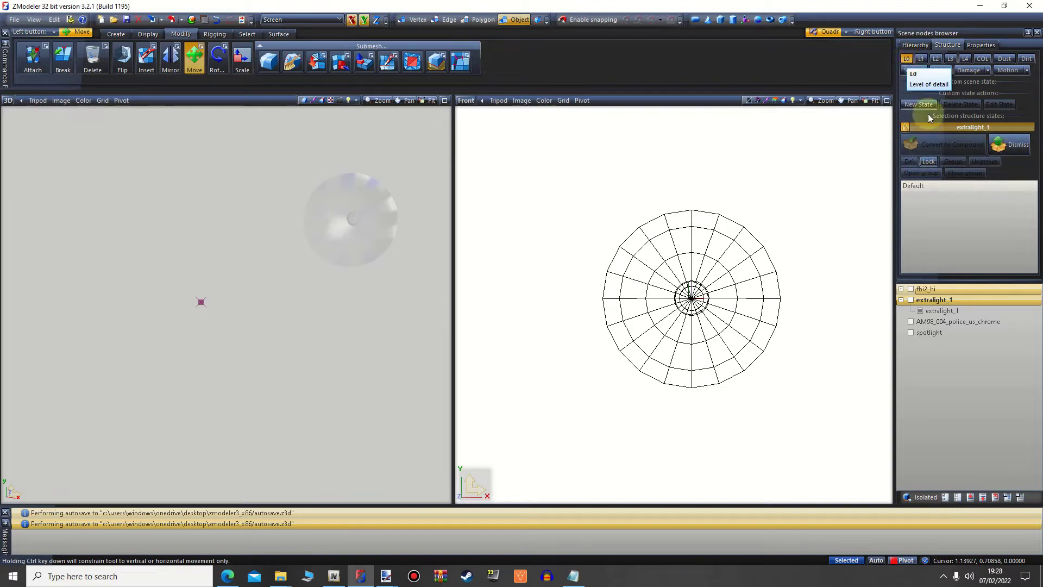
left_click_drag(947, 311, 953, 226)
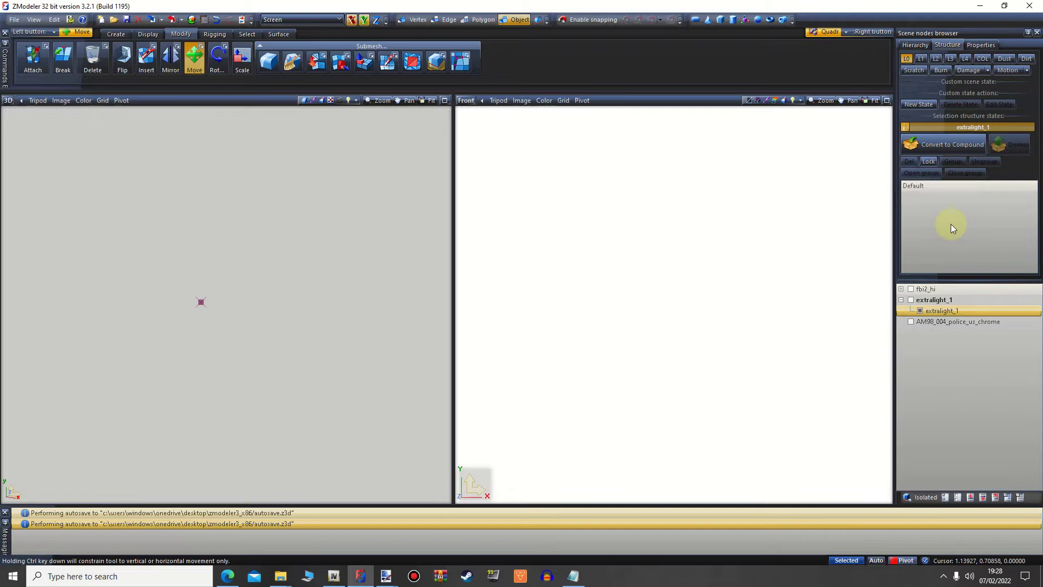
left_click(911, 299)
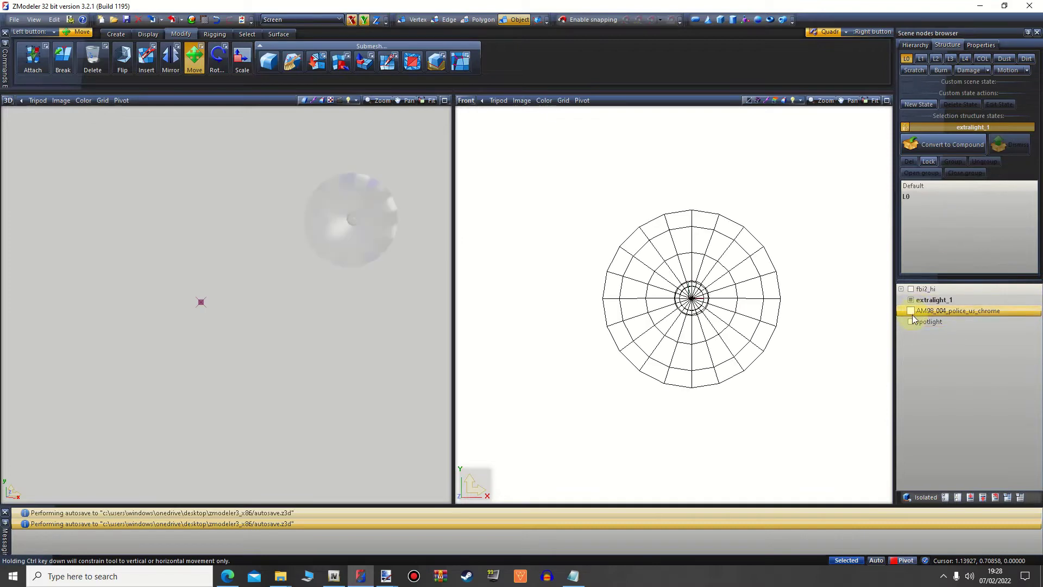
left_click(930, 300)
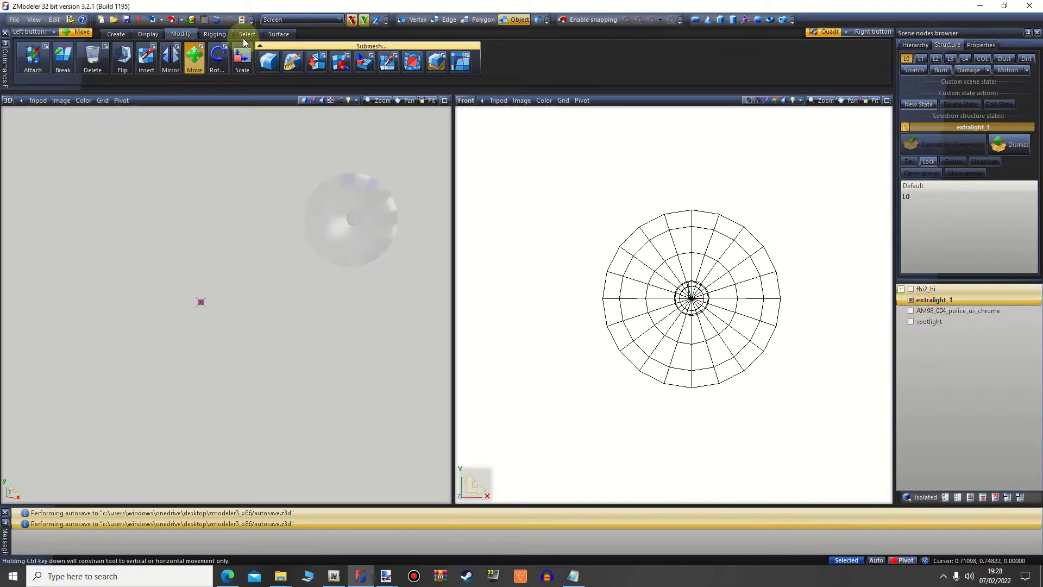
- In the Material Browser, find the spotlite lite material and move it between Default Material and Covers
left_click(170, 21)
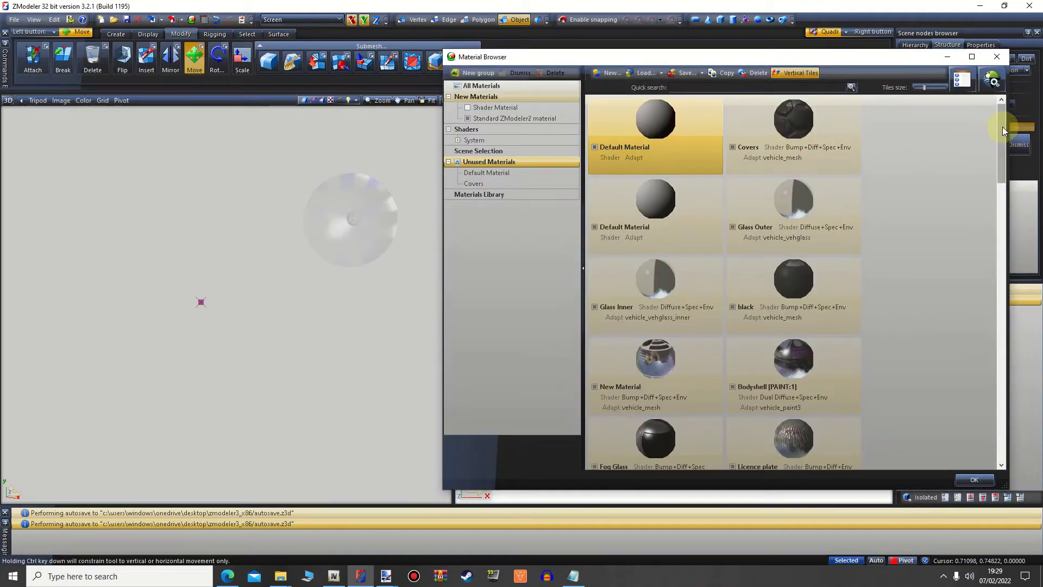
left_click_drag(1002, 126, 996, 453)
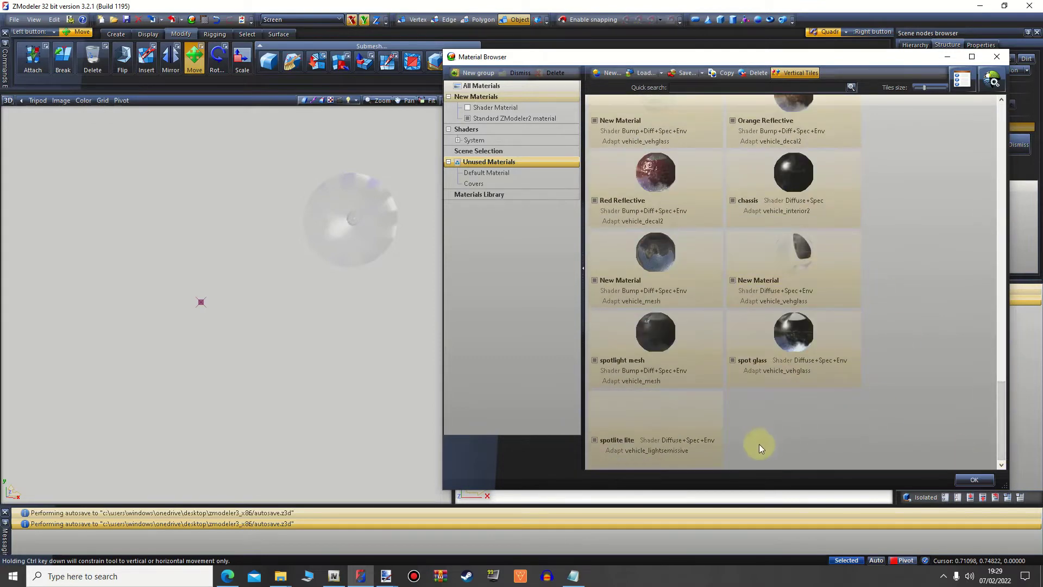
left_click(627, 418)
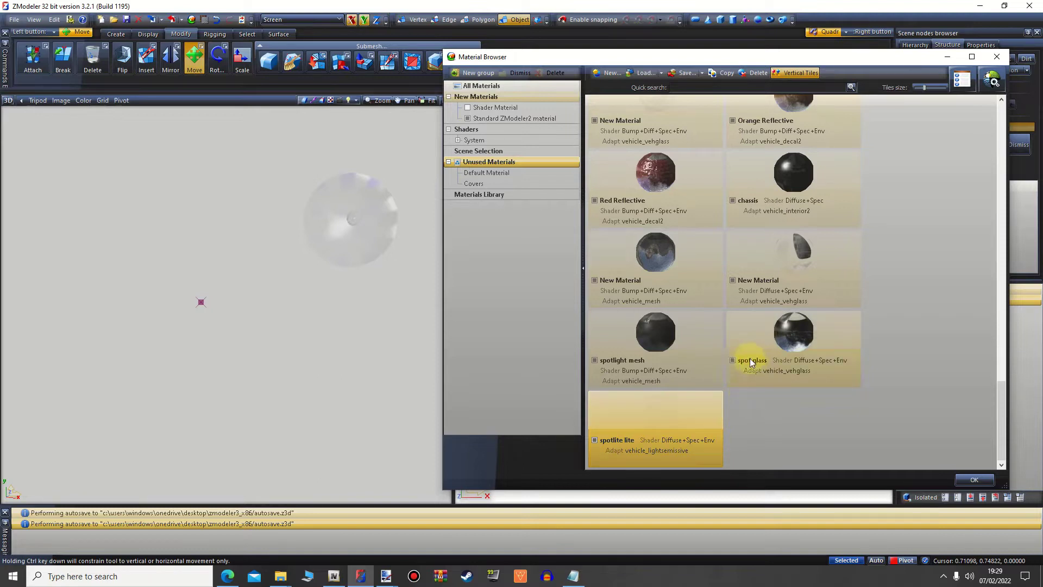
left_click_drag(711, 413, 725, 146)
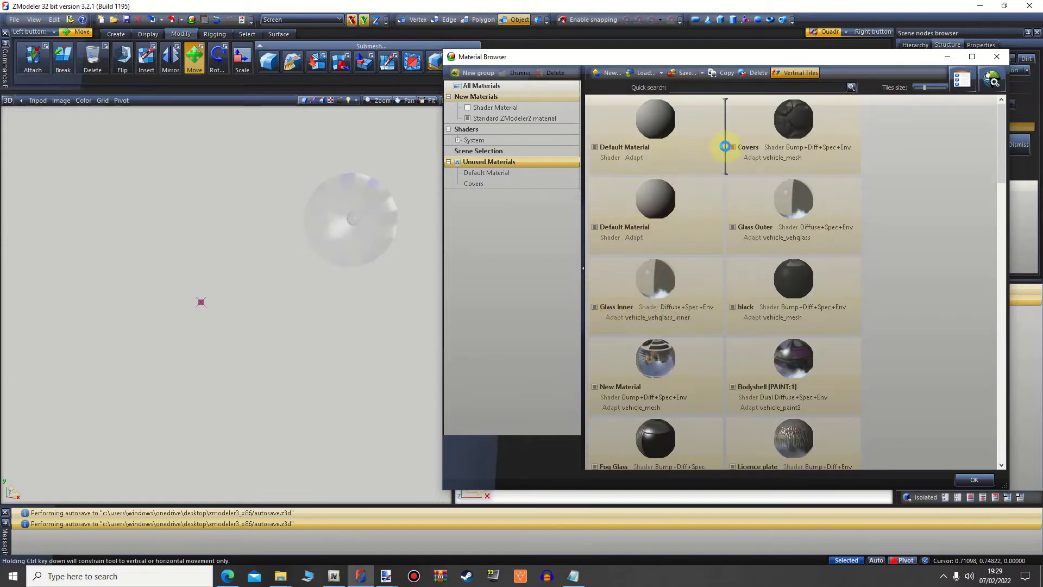
left_click(974, 480)
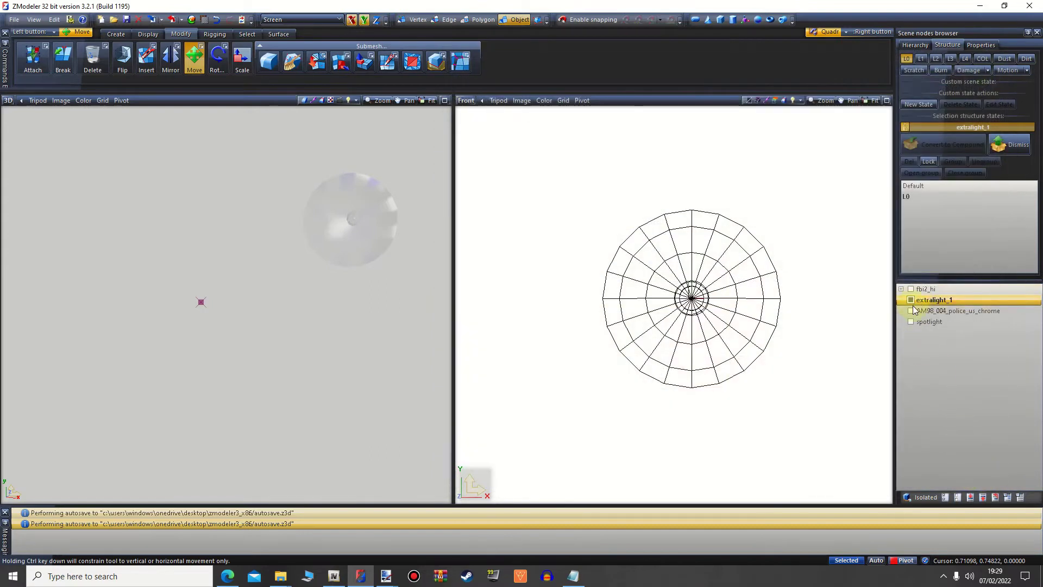
- Show AM98_004_police_us_chrome and group it with the extralight_1 compound under the visible spotlight node
left_click(914, 311)
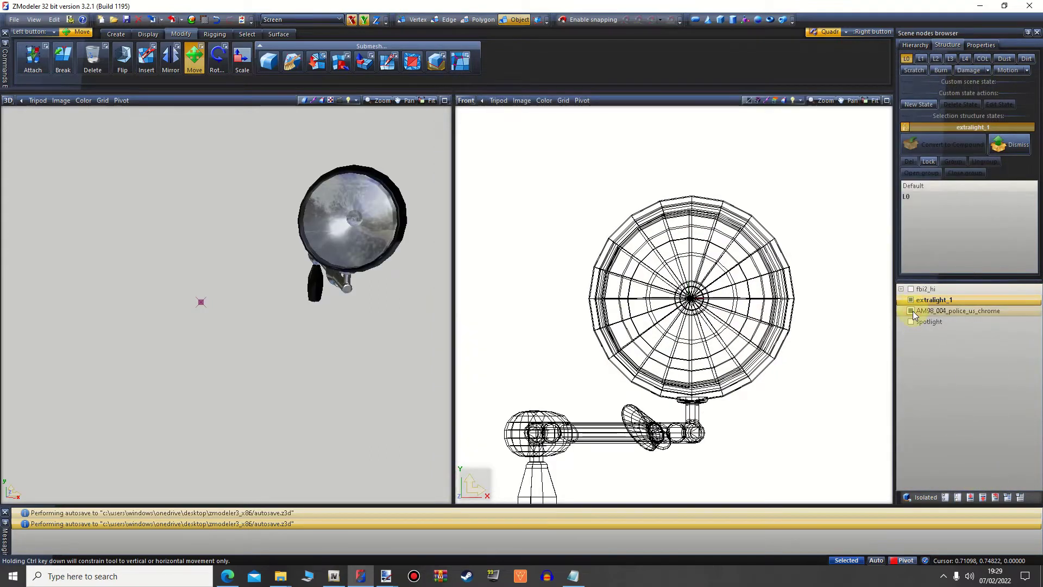
left_click_drag(914, 315, 941, 321)
left_click(910, 300)
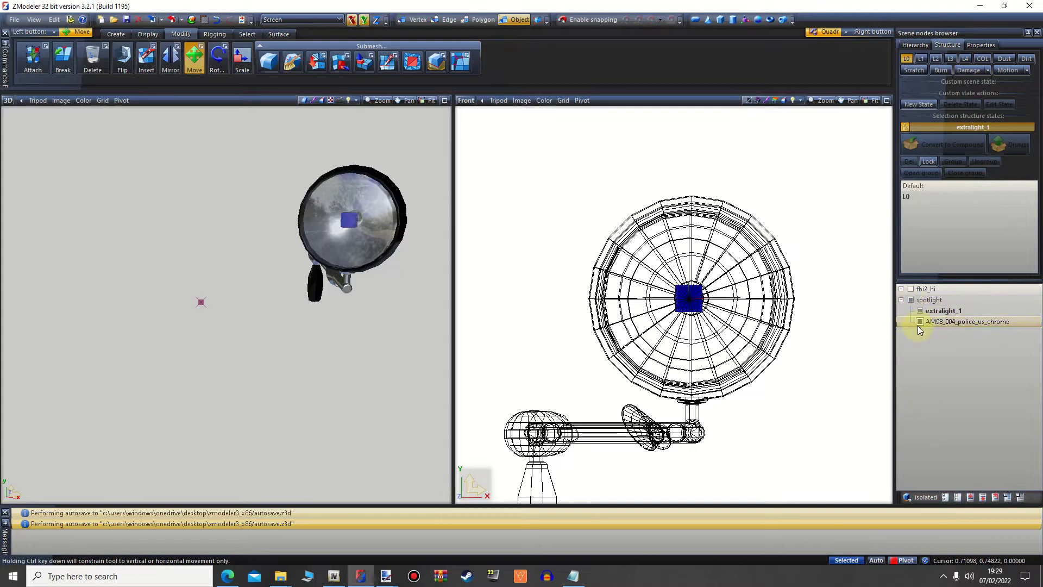
- Temporarily hide AM98_004_police_us_chrome to inspect the extralight_1 lens and light cube, and show it again
left_click(921, 322)
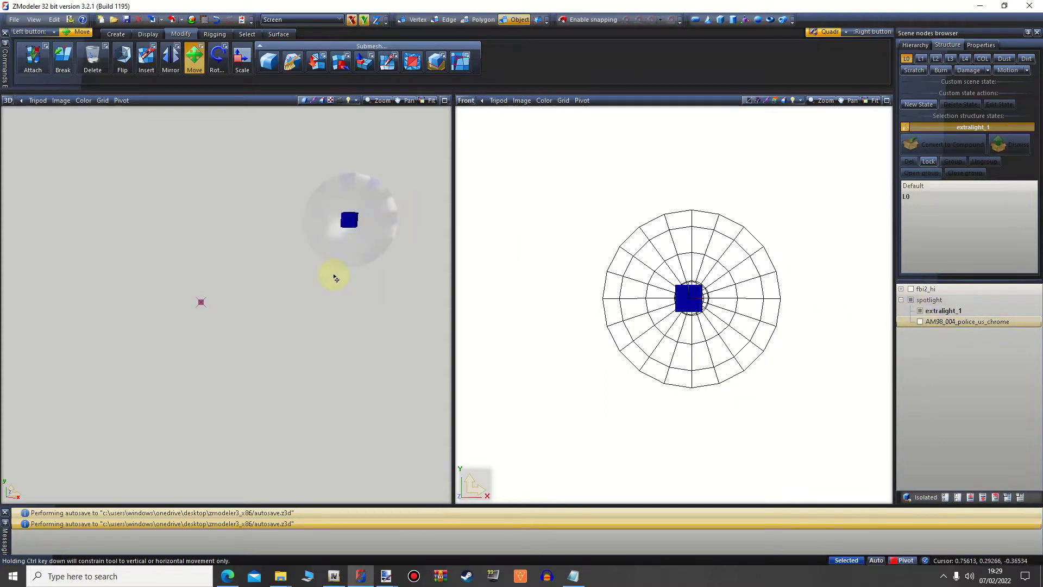
middle_click_drag(336, 278, 337, 230)
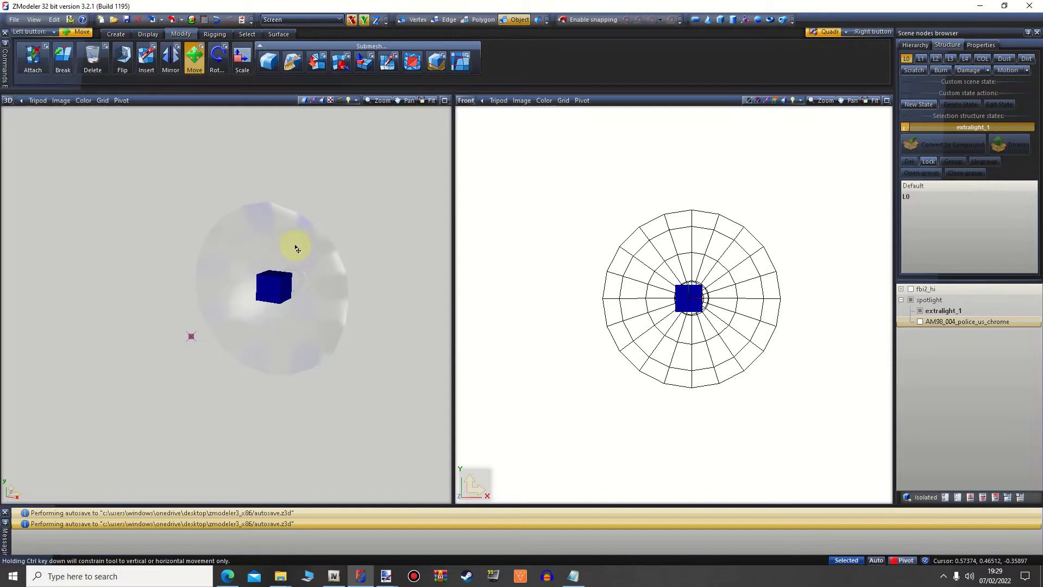
mouse_move(932, 323)
left_mouse_down()
mouse_move(933, 308)
mouse_move(932, 321)
left_mouse_up()
left_click(920, 322)
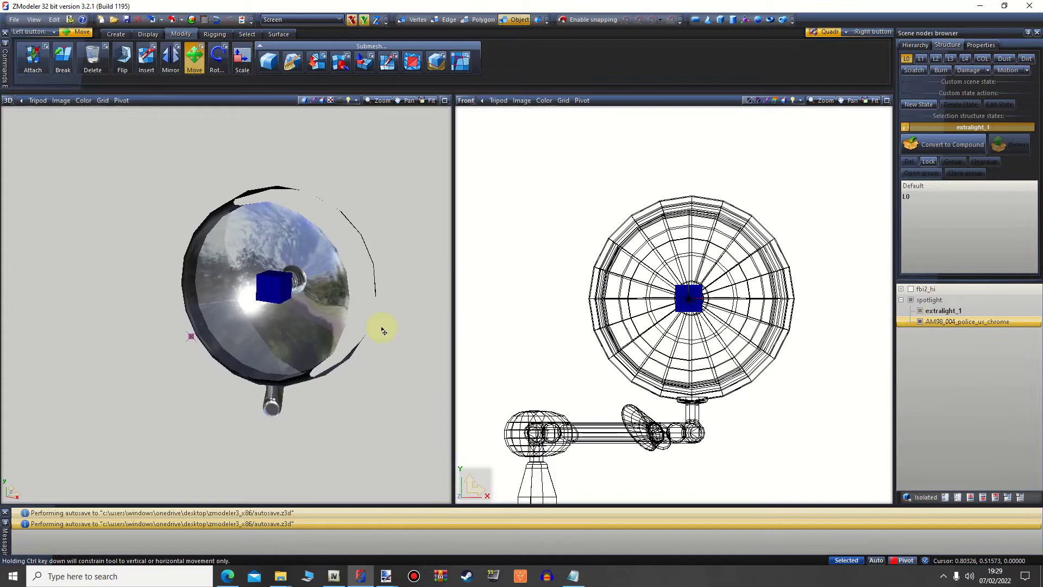
- Try extralight_1 below the chrome part in the spotlight group while toggling its visibility, and return it above the chrome
middle_click_drag(331, 295, 379, 296)
left_click(946, 311)
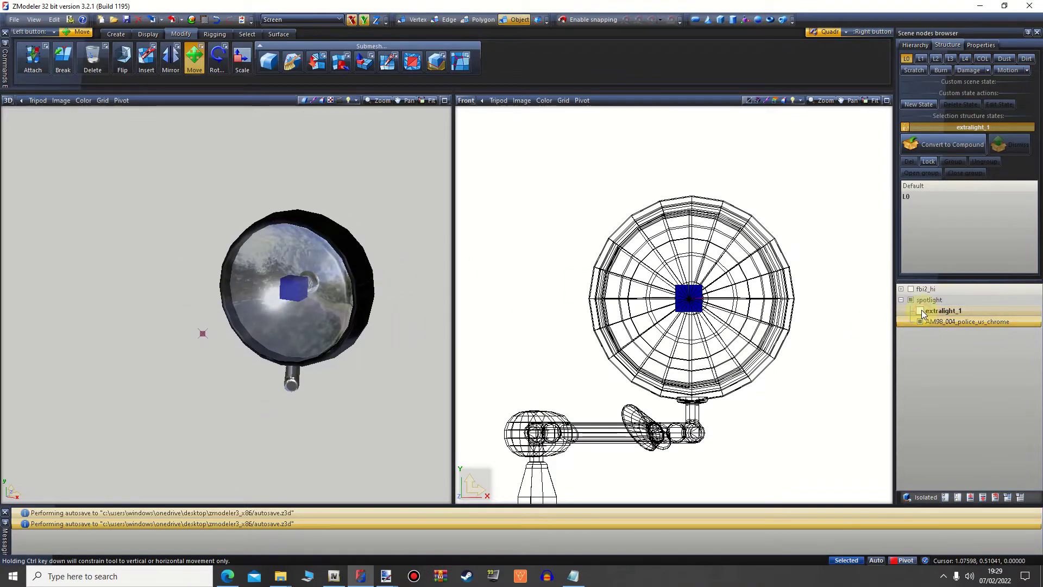
mouse_move(931, 324)
left_mouse_down()
mouse_move(937, 309)
mouse_move(970, 312)
mouse_move(920, 324)
left_mouse_up()
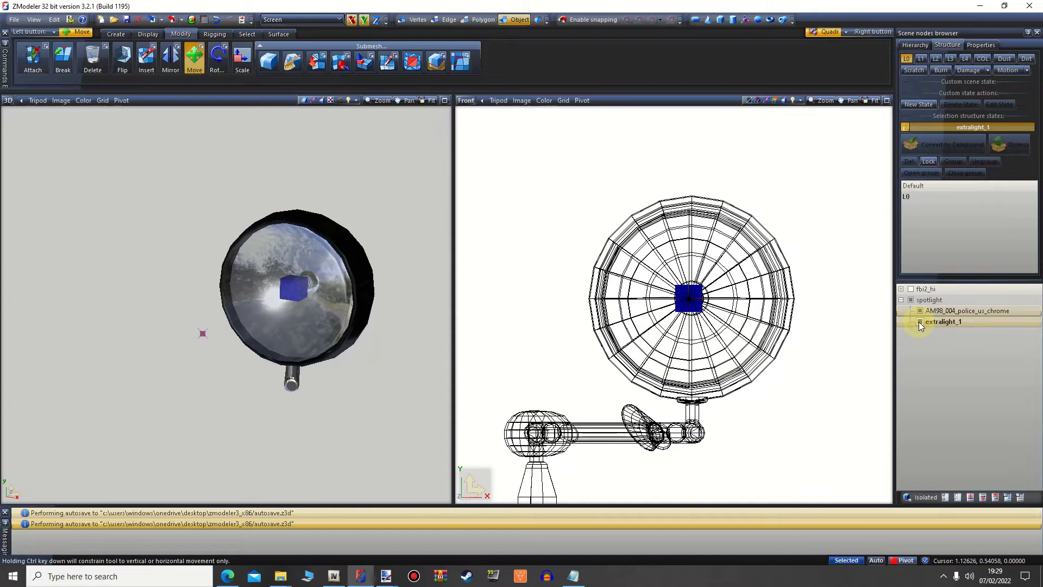
left_click(935, 323)
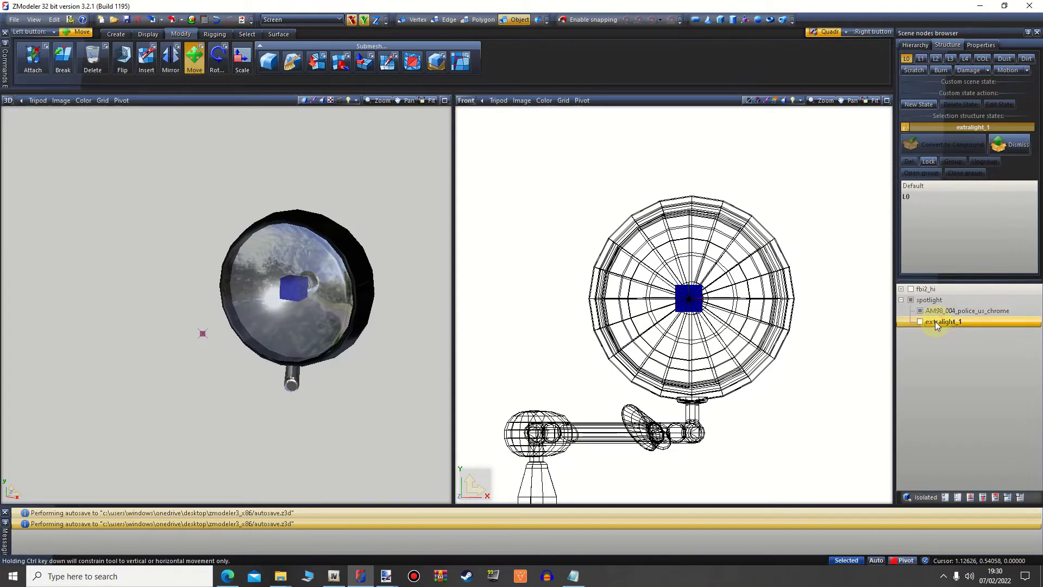
left_click(919, 323)
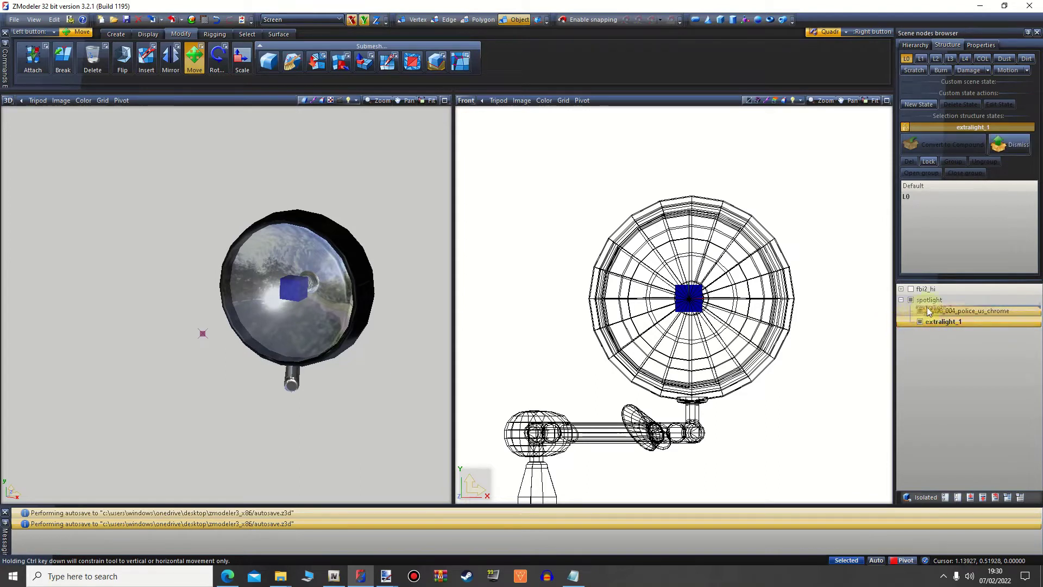
left_click(371, 297)
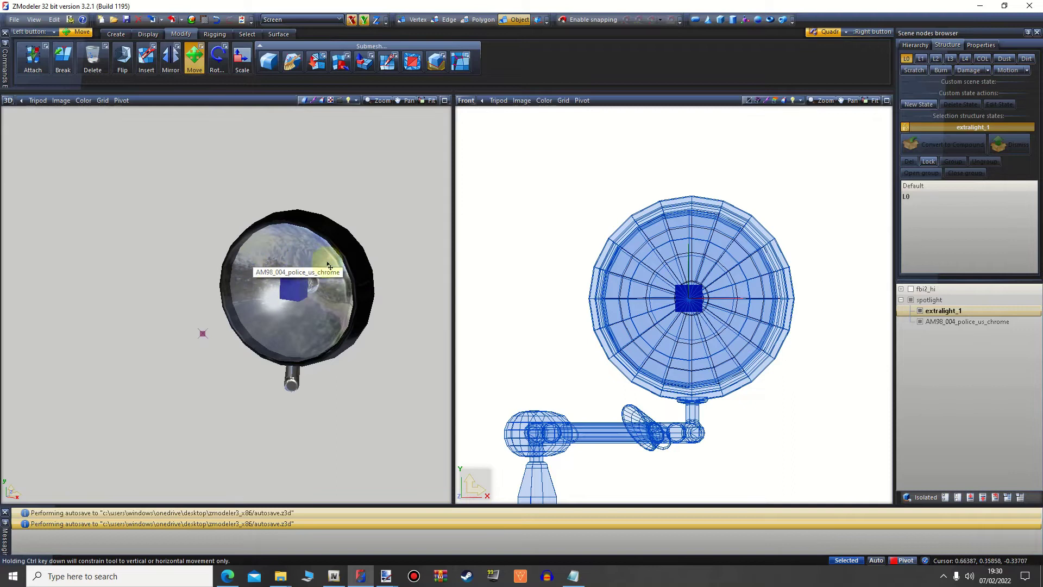
left_click_drag(288, 247, 260, 267)
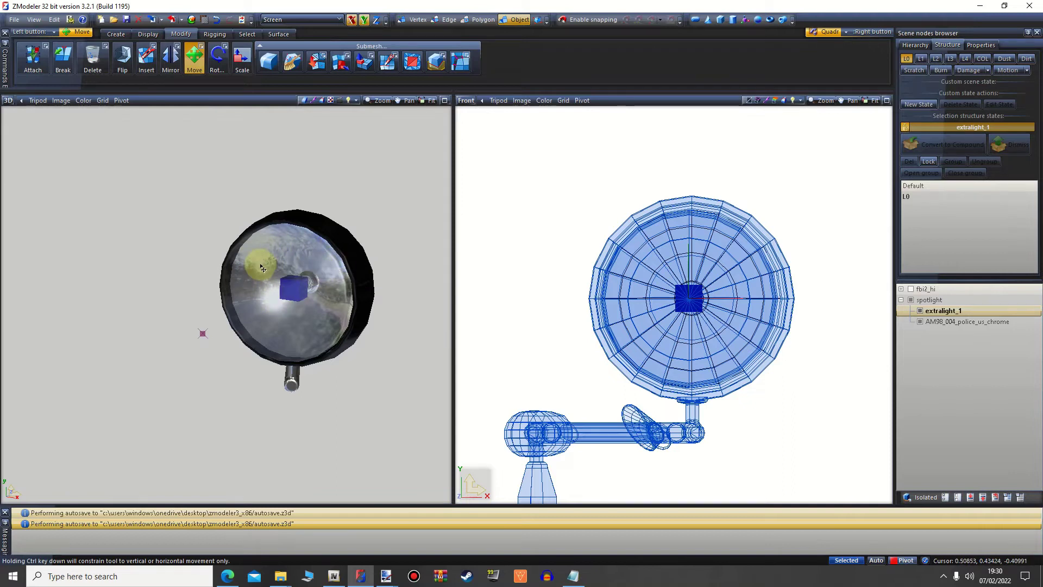
- Collapse the spotlight group, show the fbi2_hi vehicle and expand its chassis node to list the vehicle parts
left_click(902, 301)
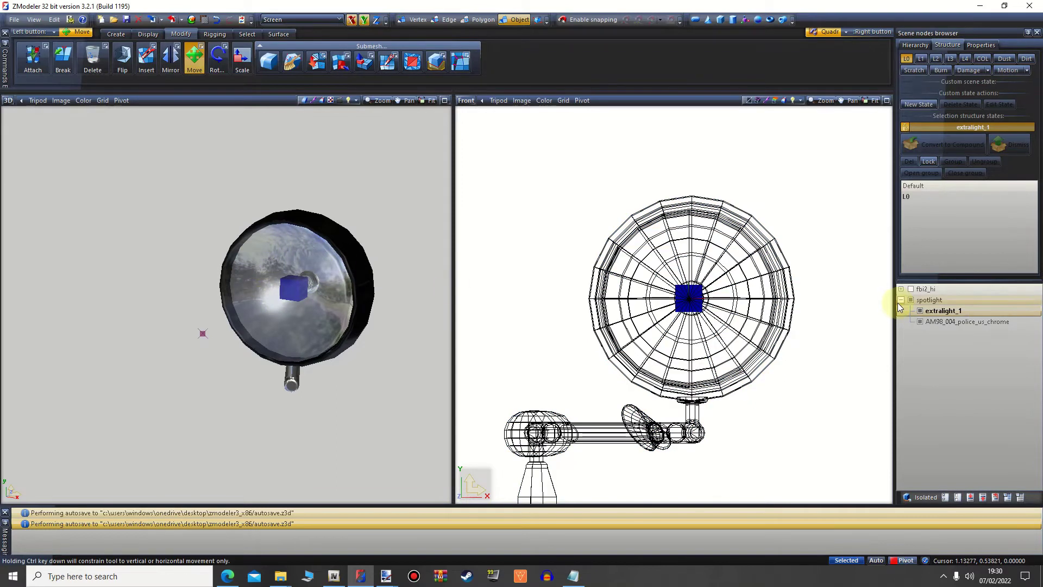
left_click(901, 301)
left_click(901, 289)
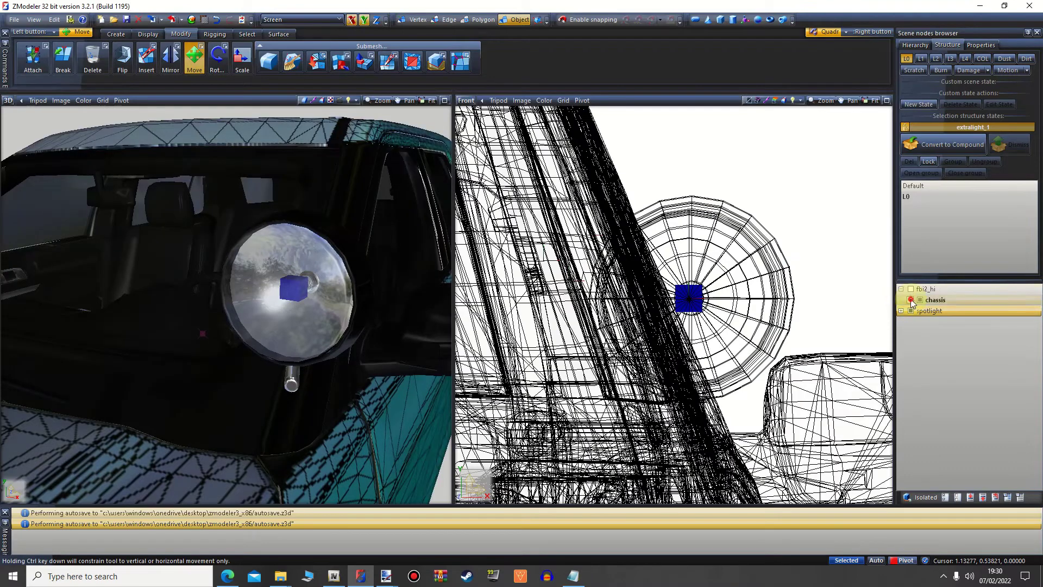
left_click(911, 300)
scroll(679, 304, "down", 5)
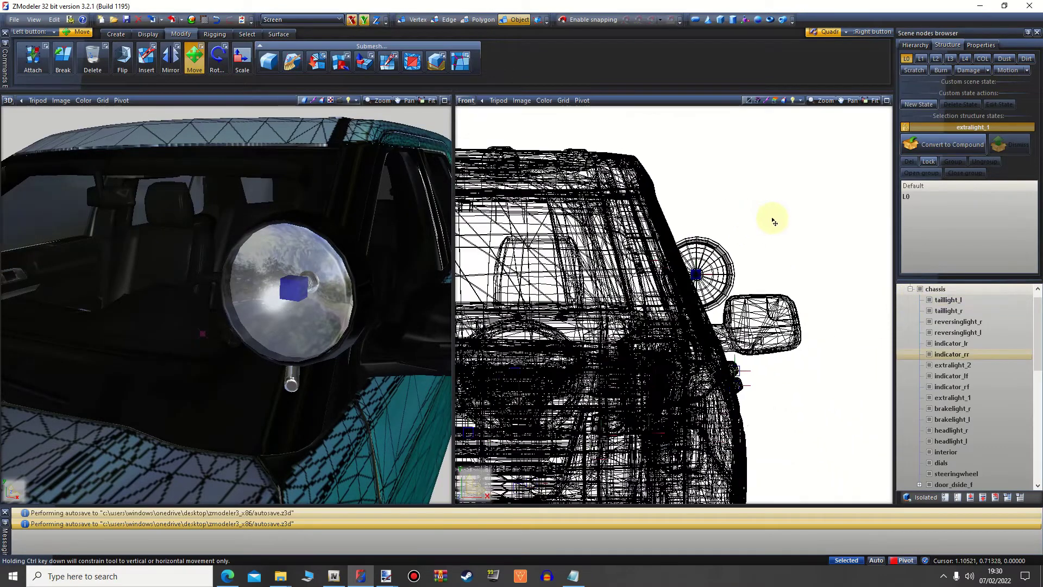
- Hide all nodes, and show only the chassis's extralight_2 and the extralight_1 lens in the spotlight group
scroll(826, 216, "down", 3)
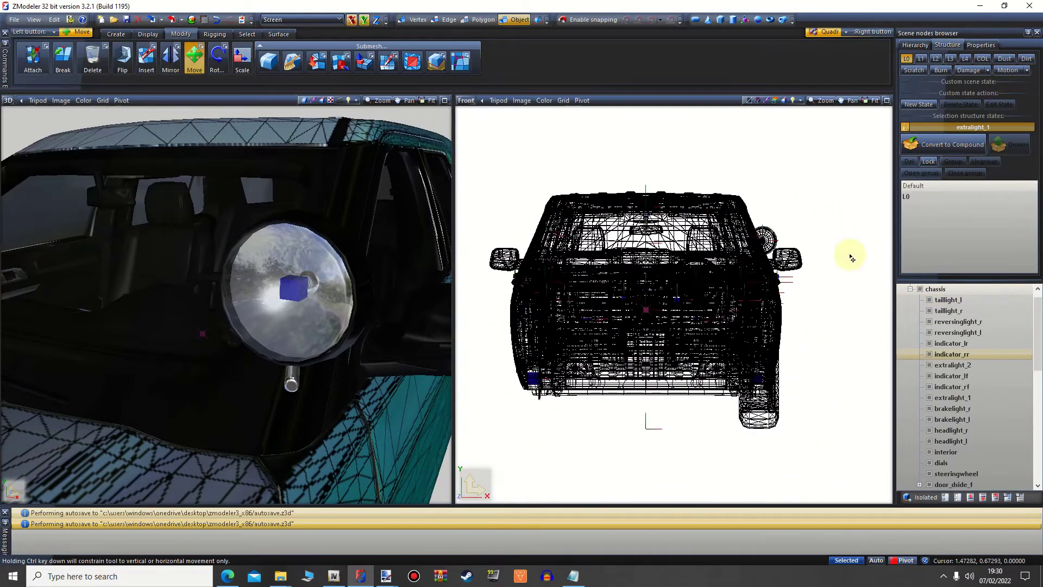
left_click(957, 499)
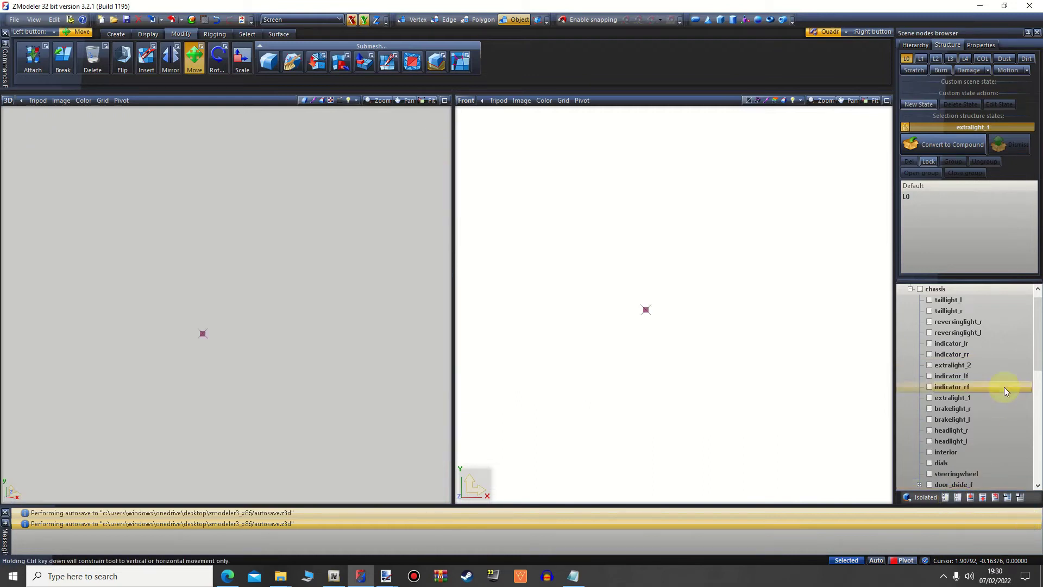
mouse_move(1036, 314)
left_mouse_down()
mouse_move(1039, 419)
mouse_move(1039, 326)
left_mouse_up()
left_click(988, 338)
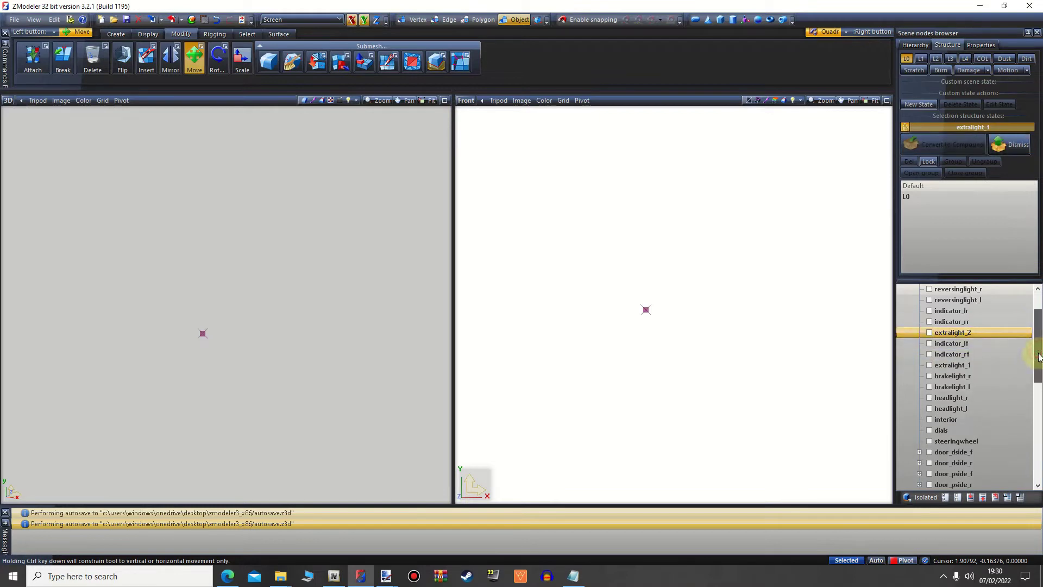
left_click_drag(1039, 357, 1039, 348)
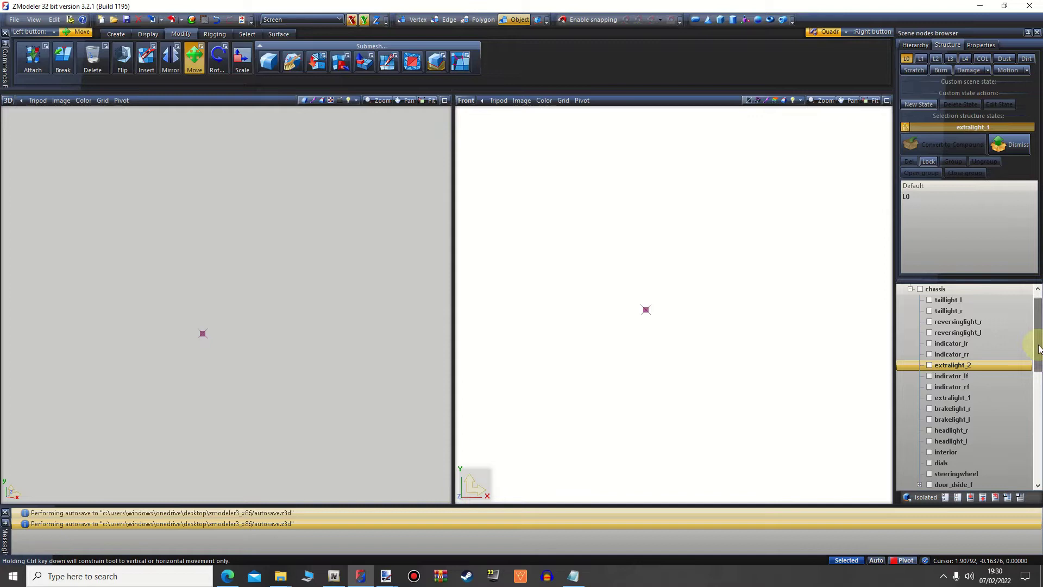
left_click(929, 364)
scroll(791, 373, "up", 1)
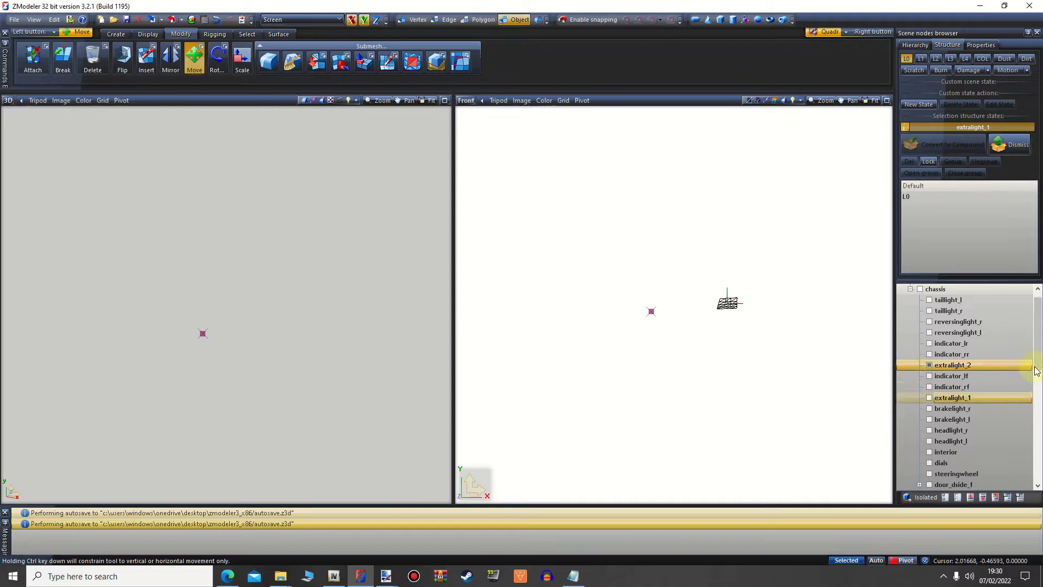
left_click_drag(1036, 371, 1036, 326)
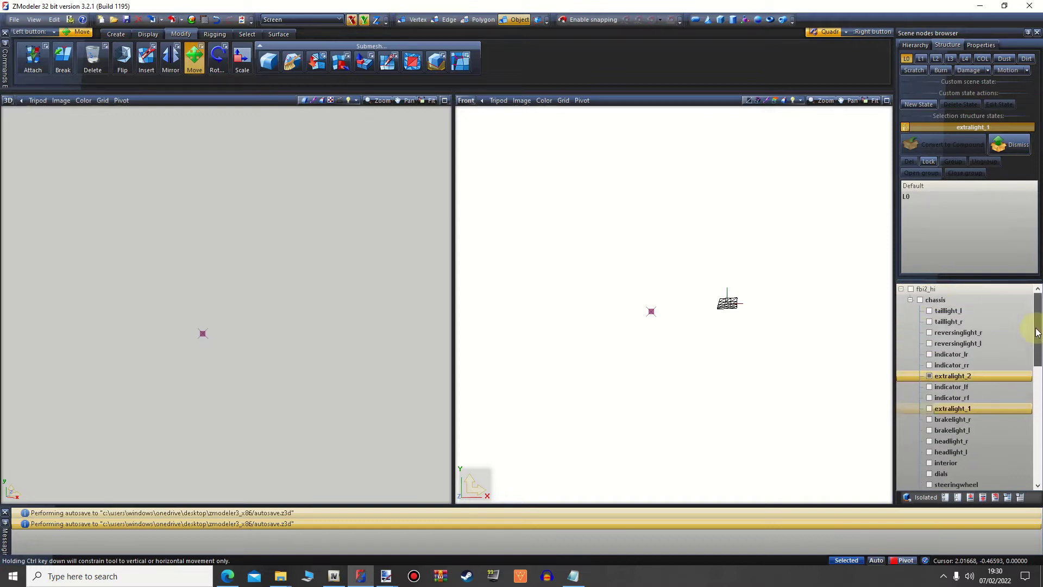
left_click(902, 289)
left_click(901, 300)
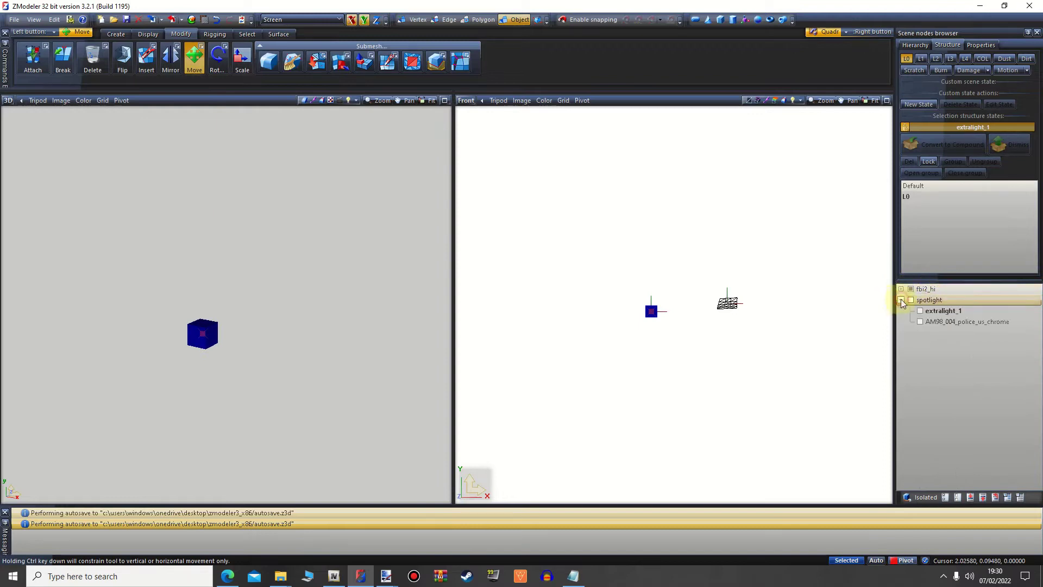
left_click(920, 311)
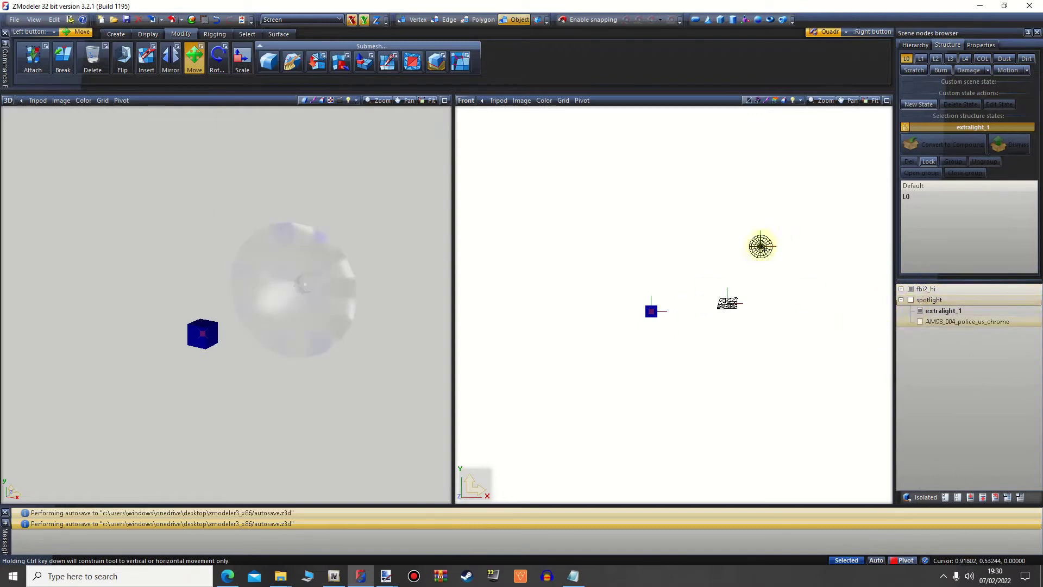
- Attach the vehicle's extralight_2 mesh to the spotlight's extralight_1 lens in the front view
left_click(907, 127)
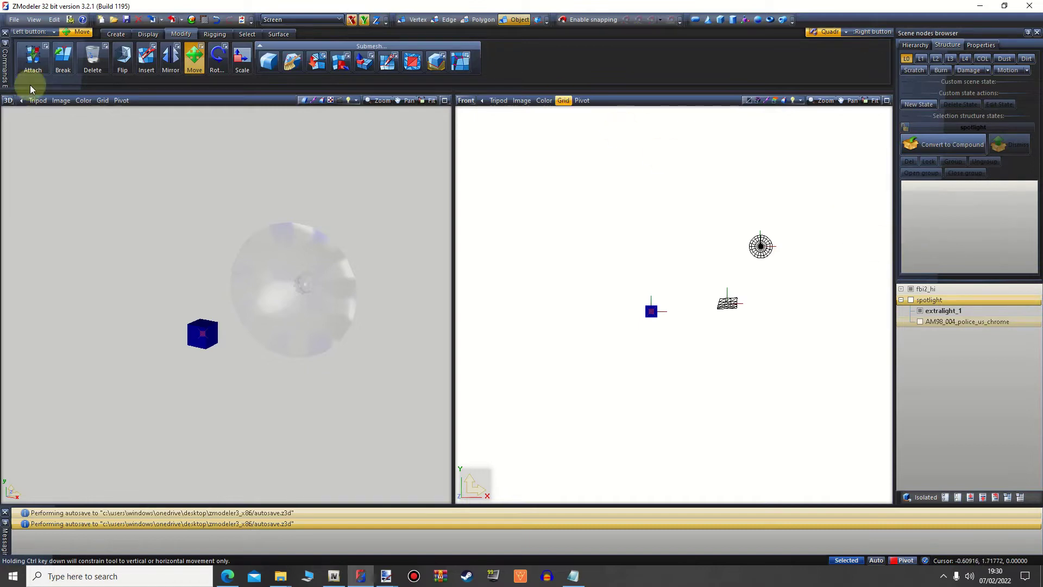
left_click(33, 64)
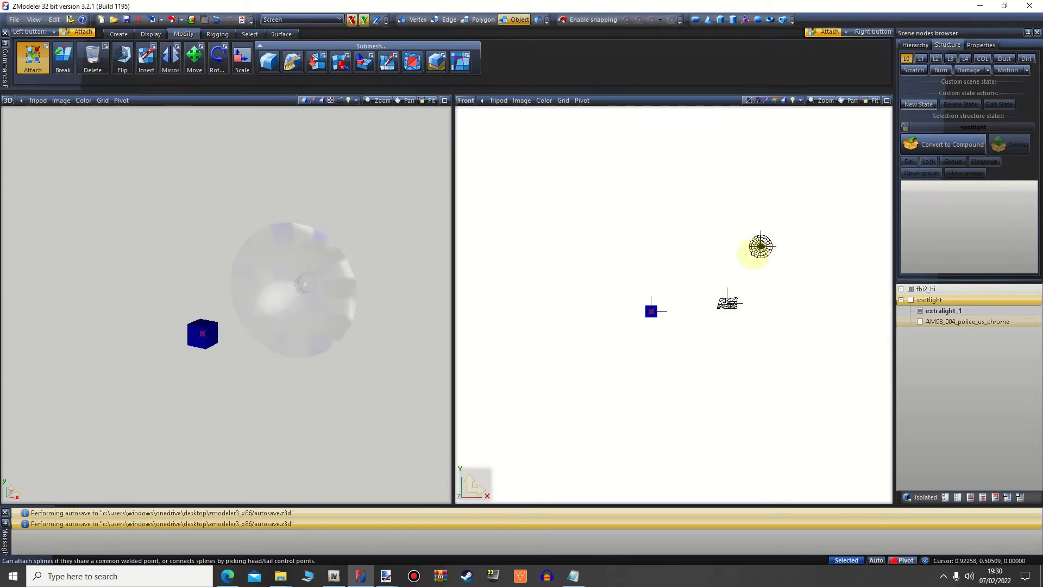
left_click(734, 303)
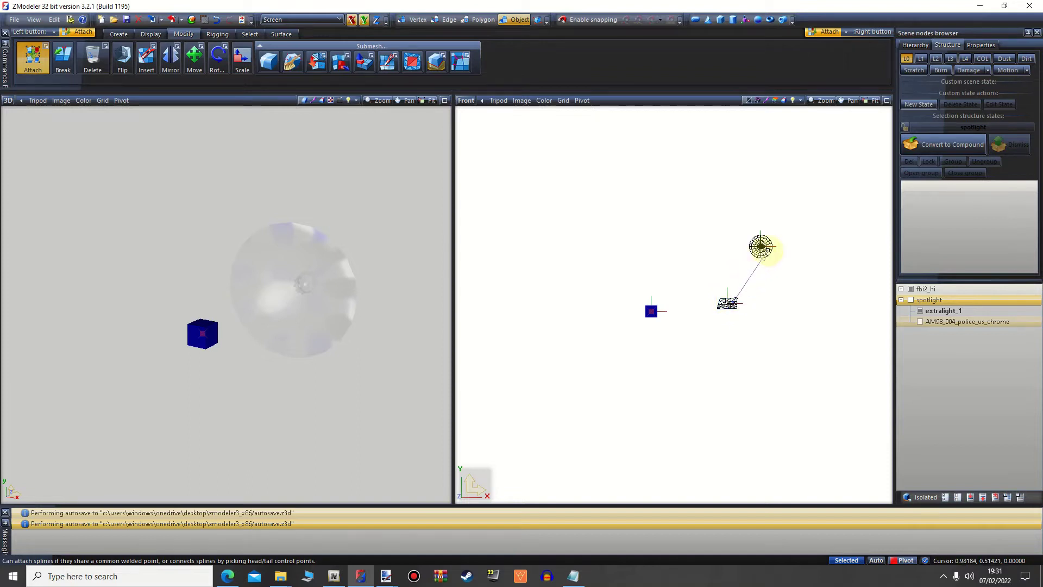
scroll(761, 245, "up", 3)
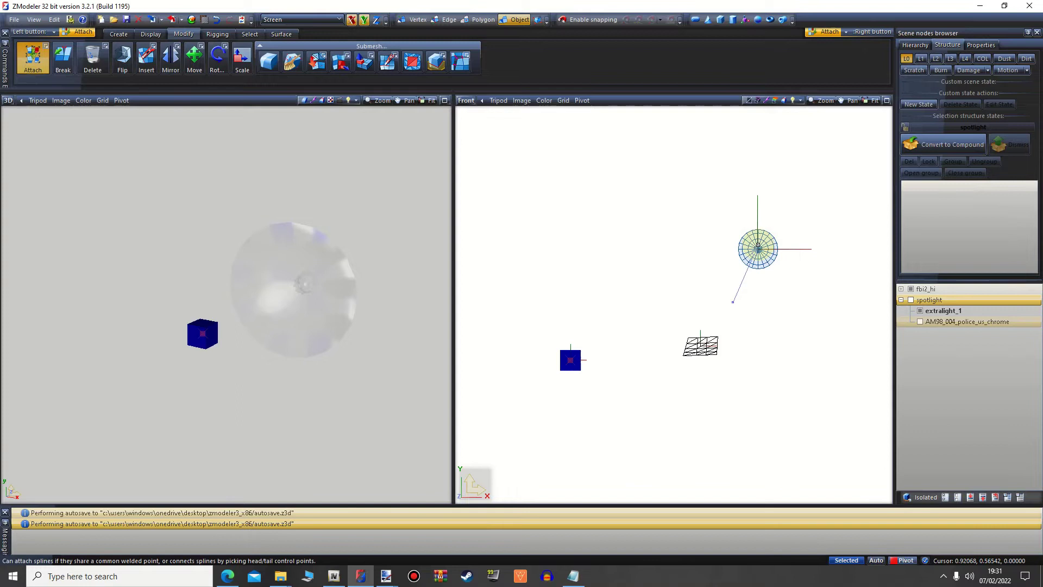
left_click(758, 245)
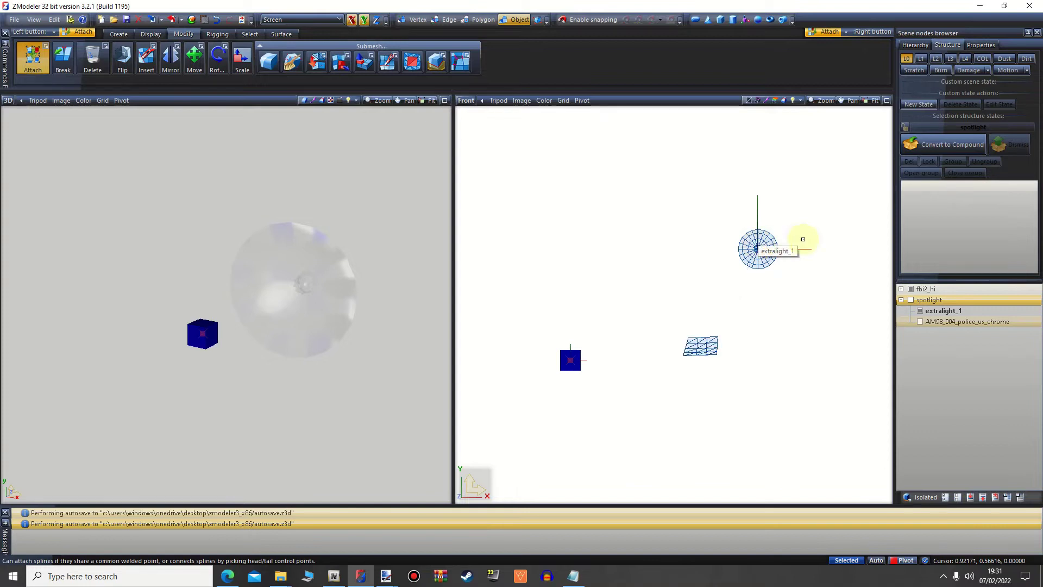
- Toggle the visibility of extralight_1 in the spotlight group to check that both light meshes belong to it
left_click(920, 311)
left_click(920, 311)
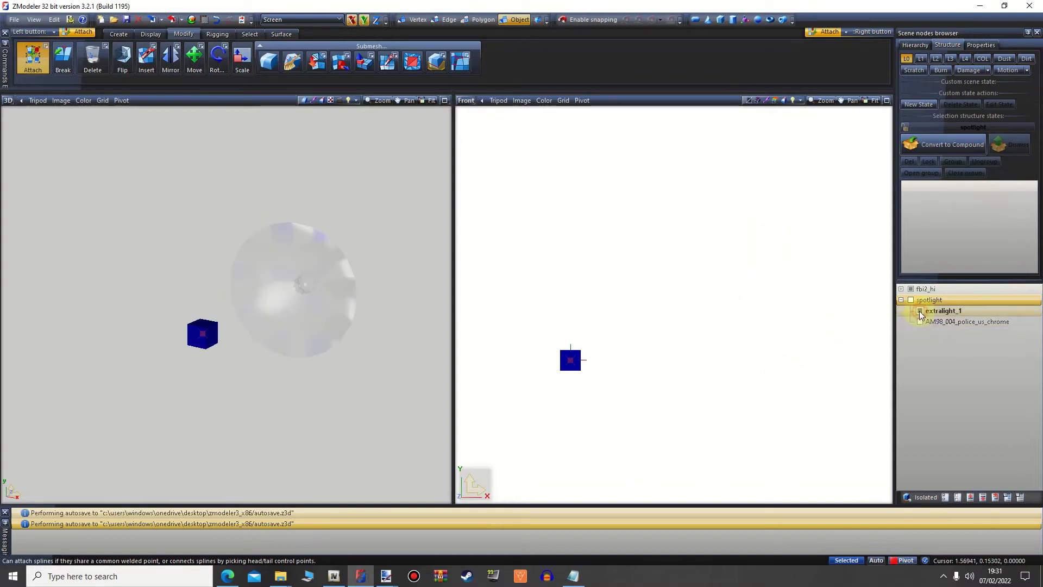
left_click(920, 311)
left_click(920, 311)
left_click(920, 312)
left_click(920, 311)
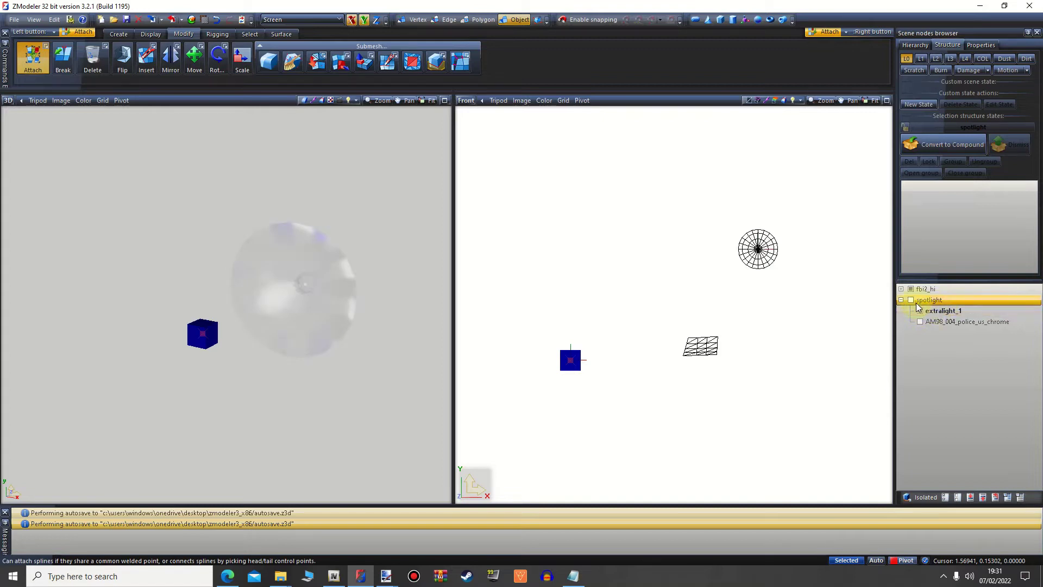
- Show the spotlight node and its AM98_004_police_us_chrome part, and collapse the group
left_click(902, 300)
left_click(911, 300)
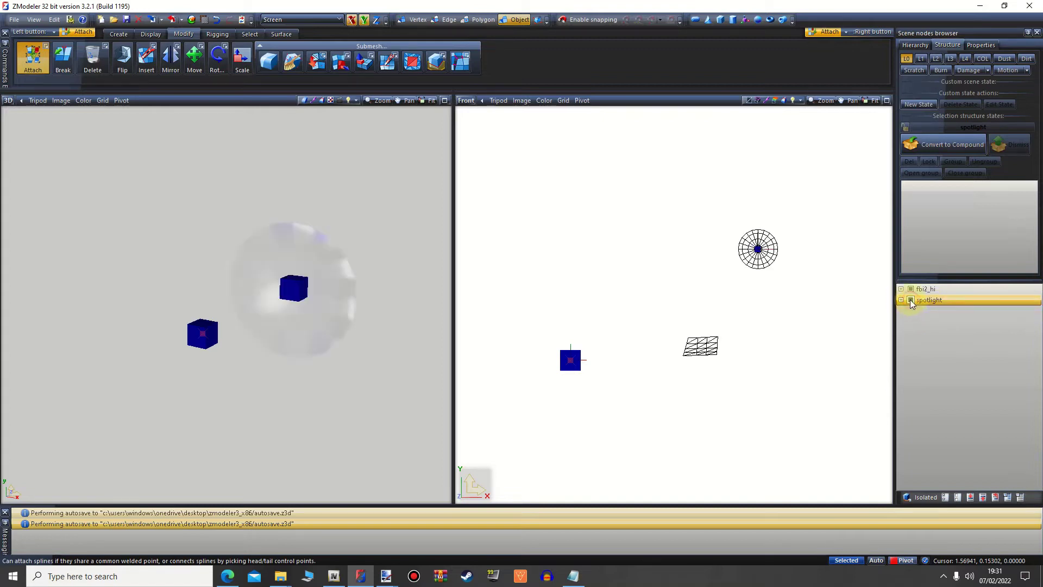
left_click(902, 300)
left_click(918, 319)
left_click(901, 300)
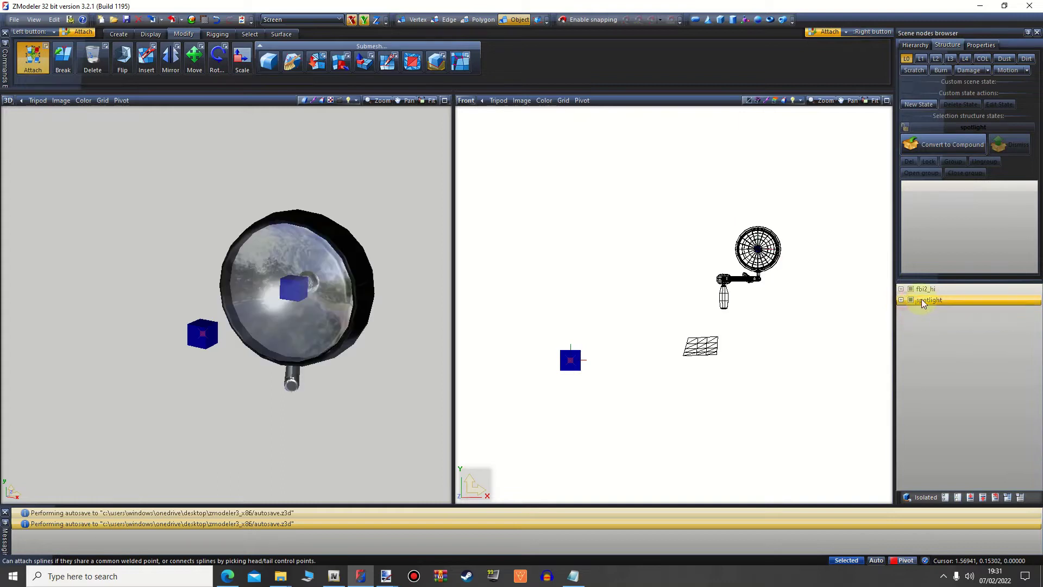
- Move the spotlight group into the fbi2_hi hierarchy as a child of chassis, above taillight_l
left_click_drag(926, 287, 931, 291)
left_click(901, 300)
left_click(929, 289)
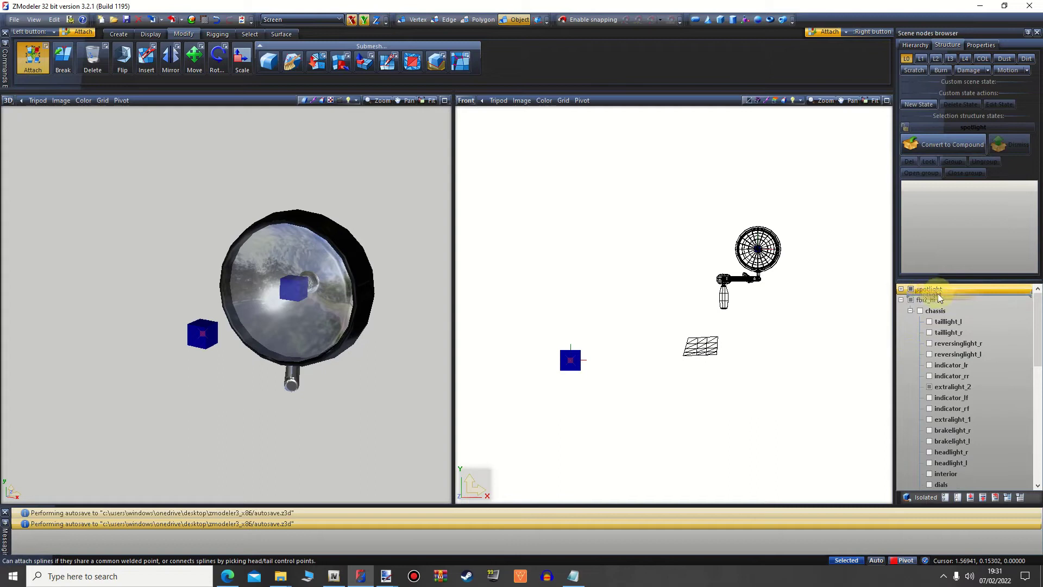
left_click_drag(940, 298, 951, 323)
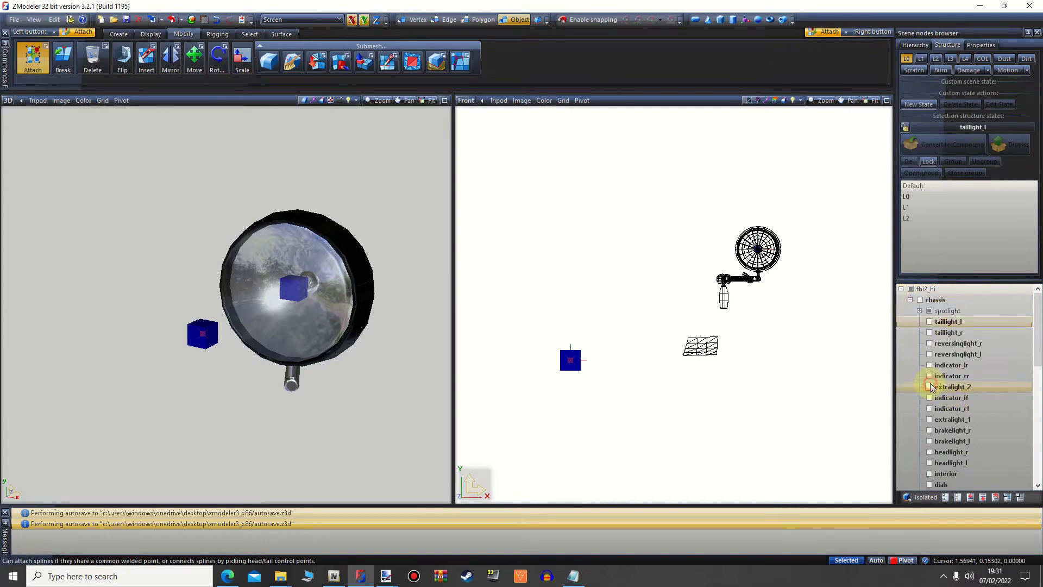
- Delete the leftover extralight_2 node from the chassis
left_click(953, 387)
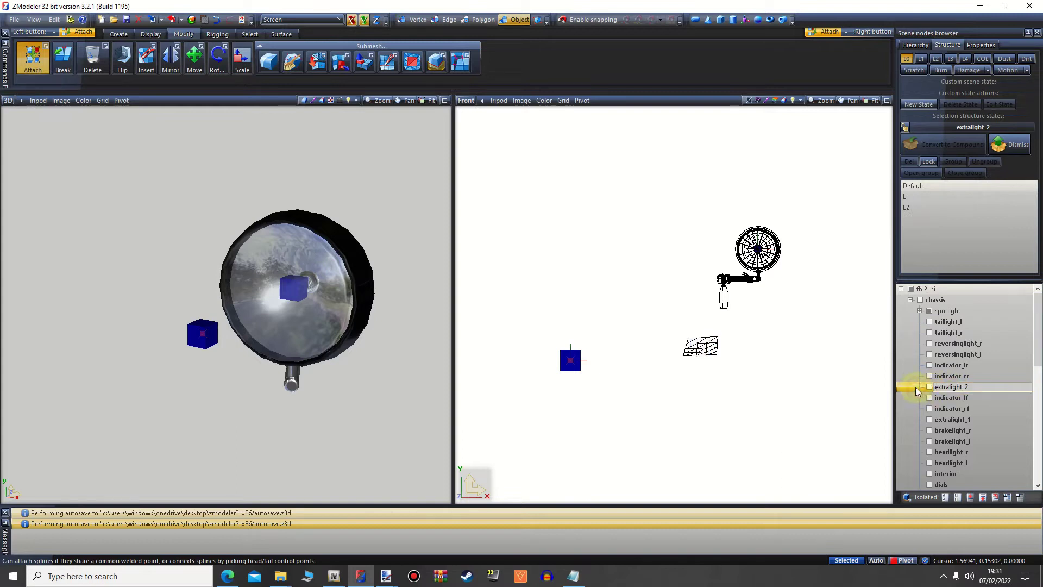
right_click(917, 391)
mouse_move(949, 407)
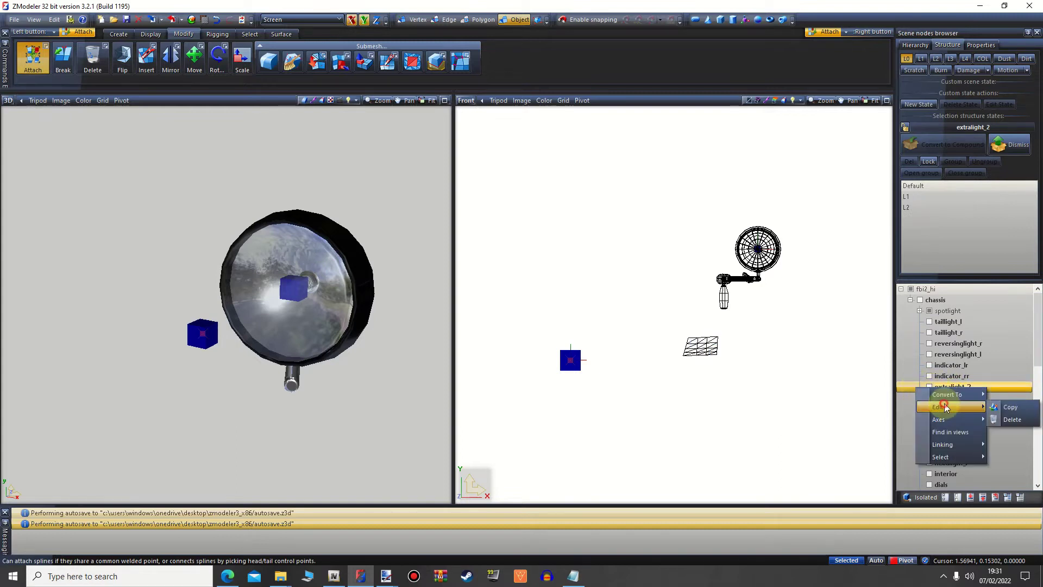
left_click(1017, 420)
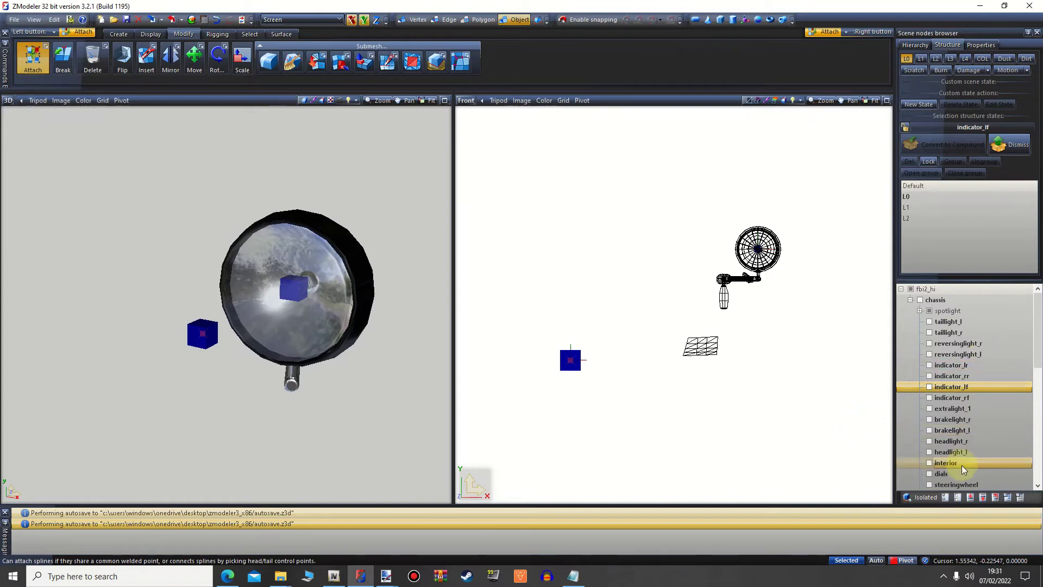
- Show all vehicle nodes and inspect the mounted spotlight from the front of the whole vehicle
left_click(945, 497)
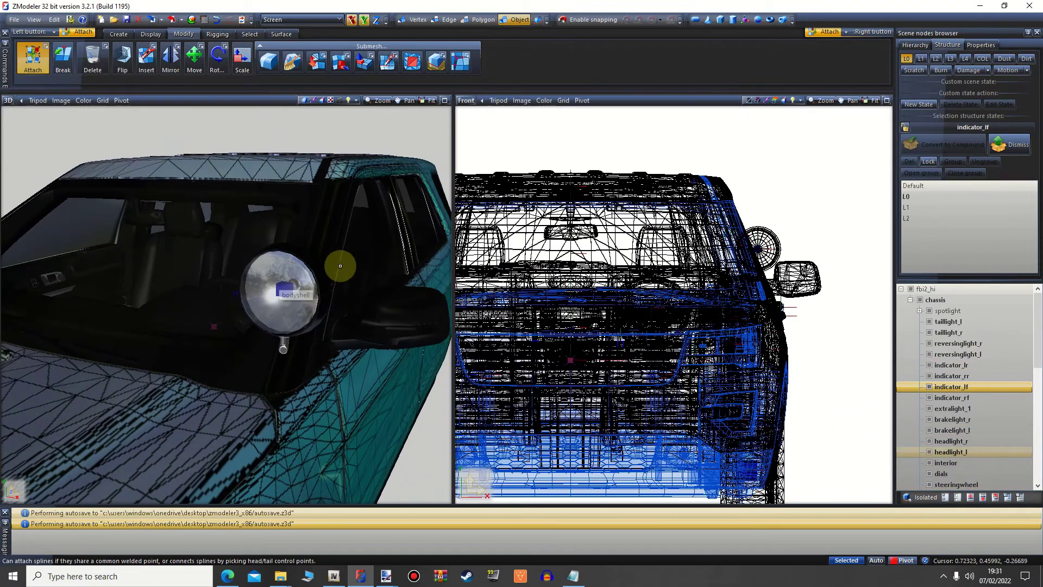
scroll(340, 266, "down", 5)
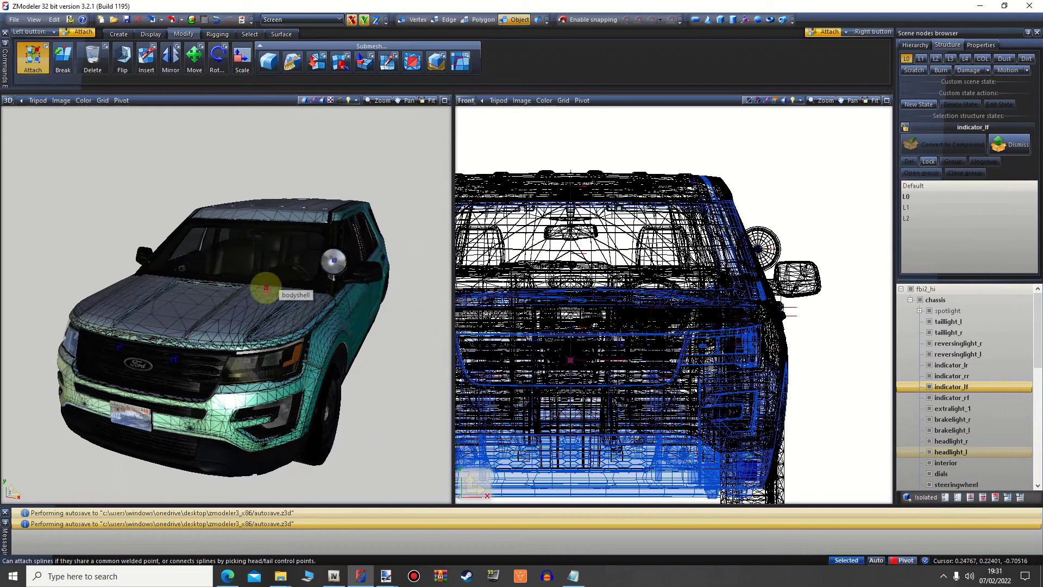
mouse_move(238, 341)
middle_mouse_down()
mouse_move(147, 348)
mouse_move(200, 336)
mouse_move(244, 342)
middle_mouse_up()
left_click(490, 361)
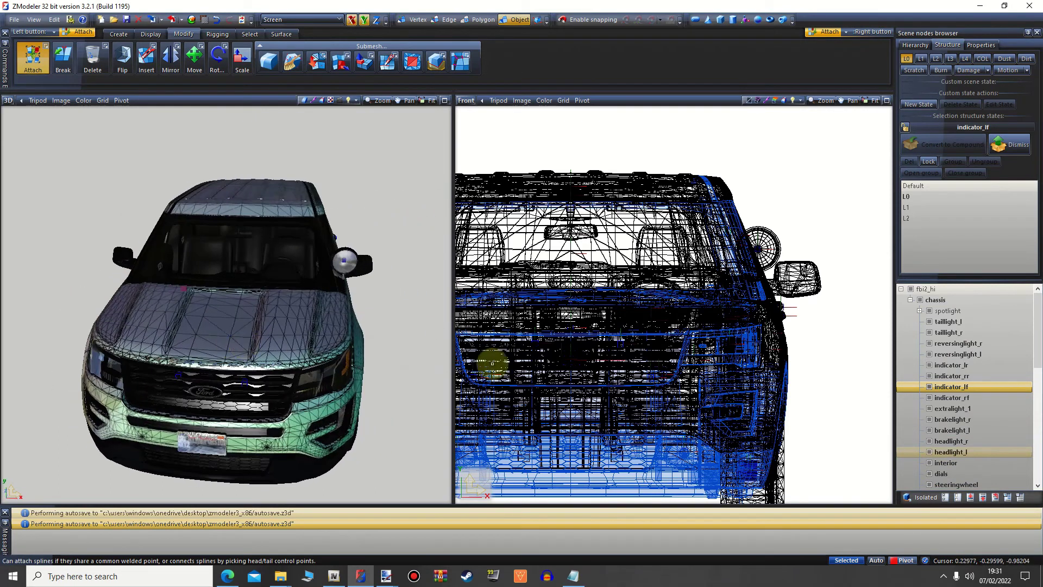
- Collapse fbi2_hi and export the model as fbi2 in GTA Rage format to the tutorial folder on the Desktop
left_click(901, 289)
left_click(171, 20)
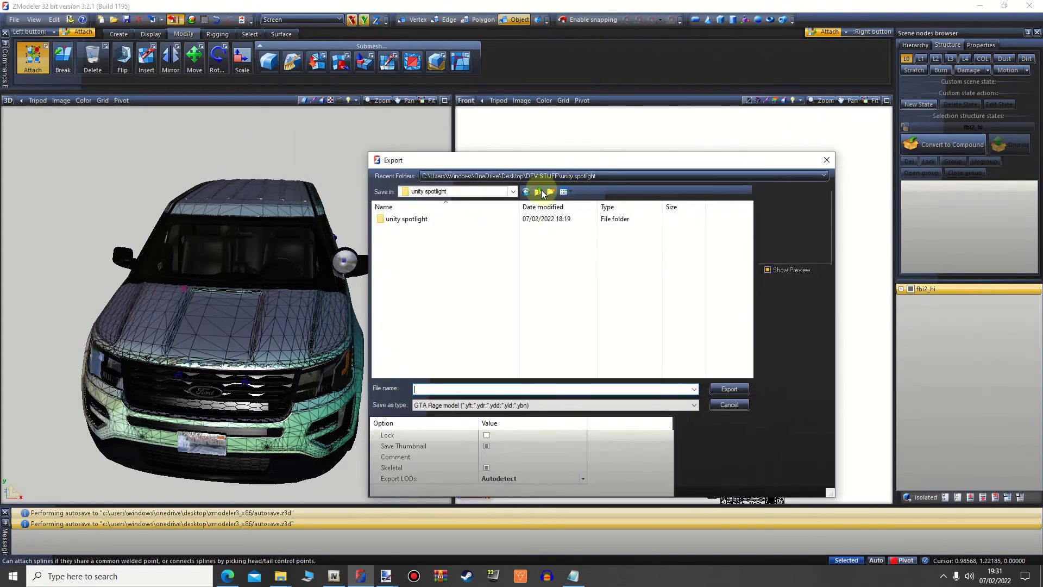
left_click(542, 192)
scroll(445, 293, "down", 8)
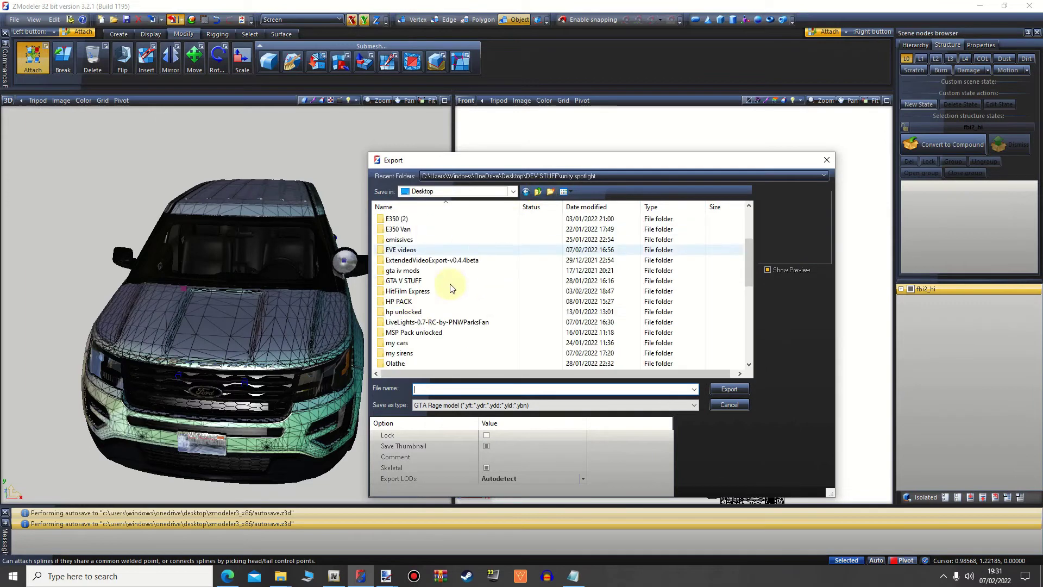
scroll(425, 319, "down", 4)
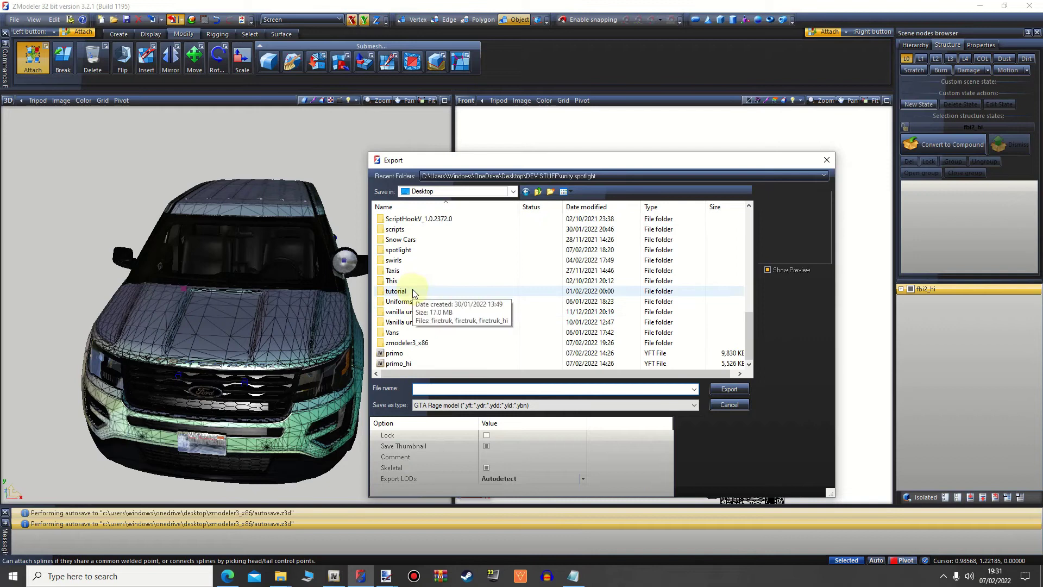
double_click(413, 290)
left_click(444, 390)
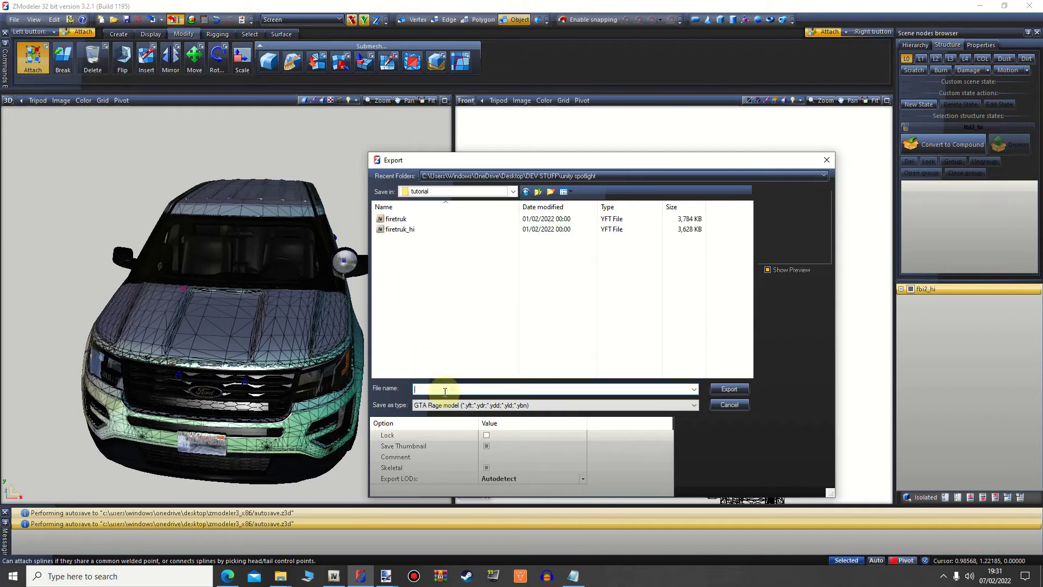
type("fbi2")
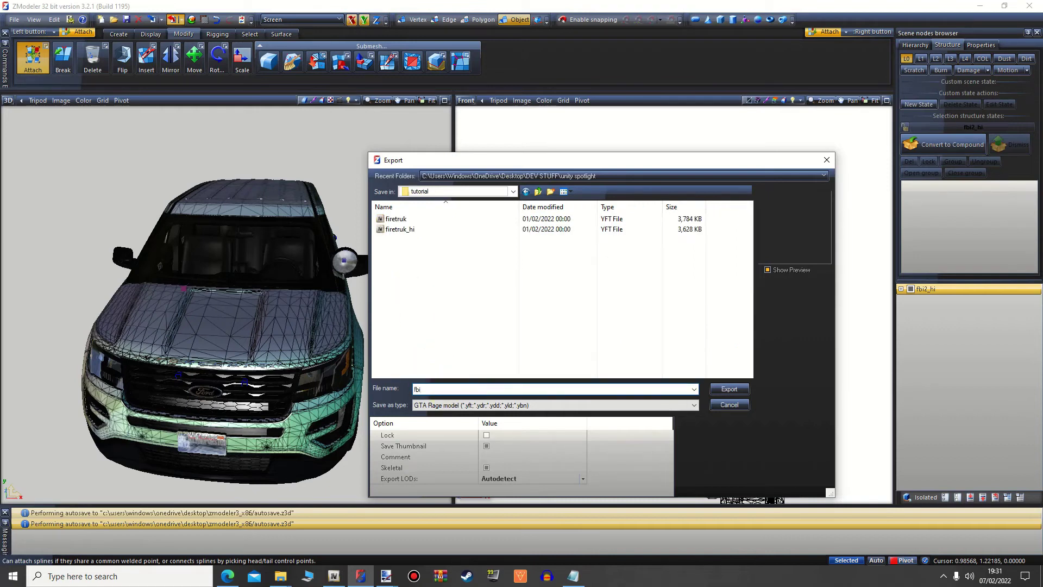
left_click(740, 389)
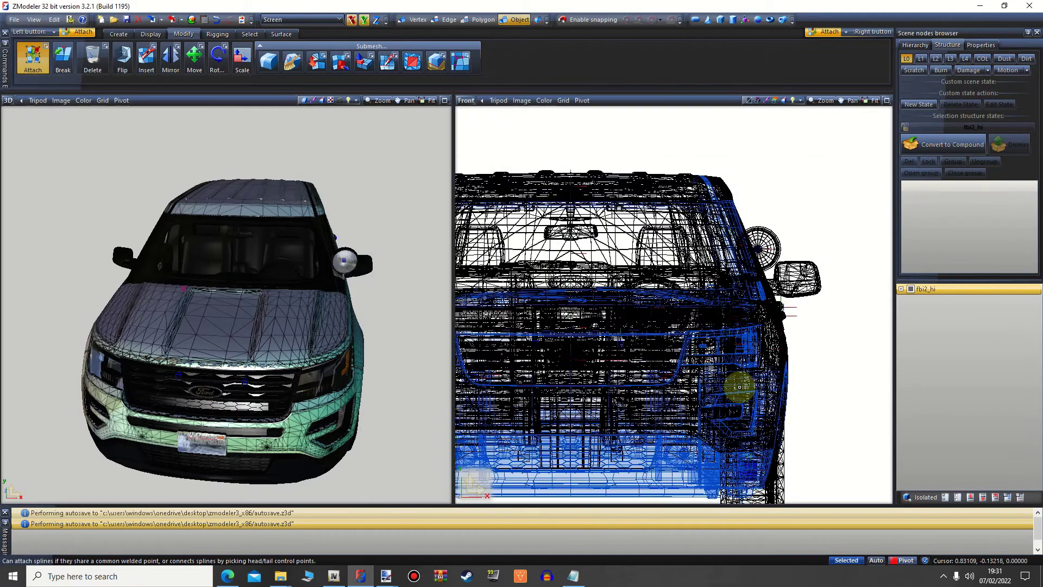
- Export the model again to the tutorial folder under the file name fbi2_hi
left_click(173, 21)
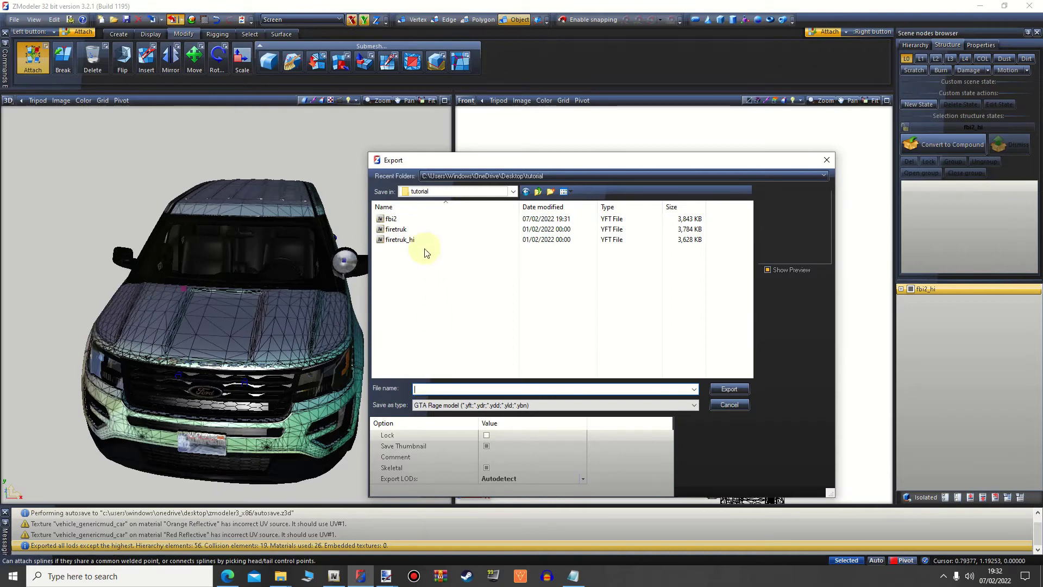
left_click(390, 219)
double_click(444, 389)
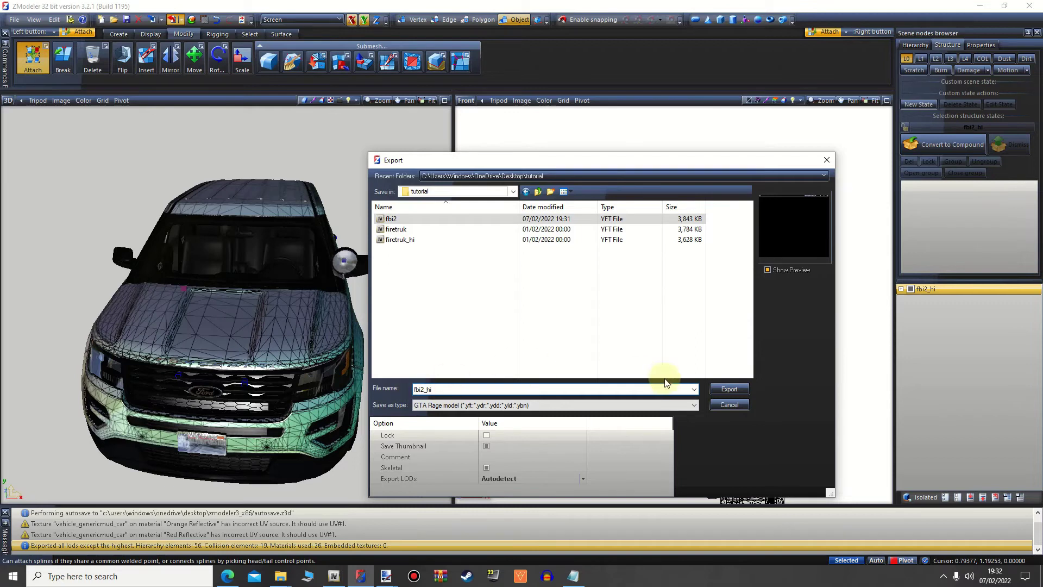
left_click(725, 389)
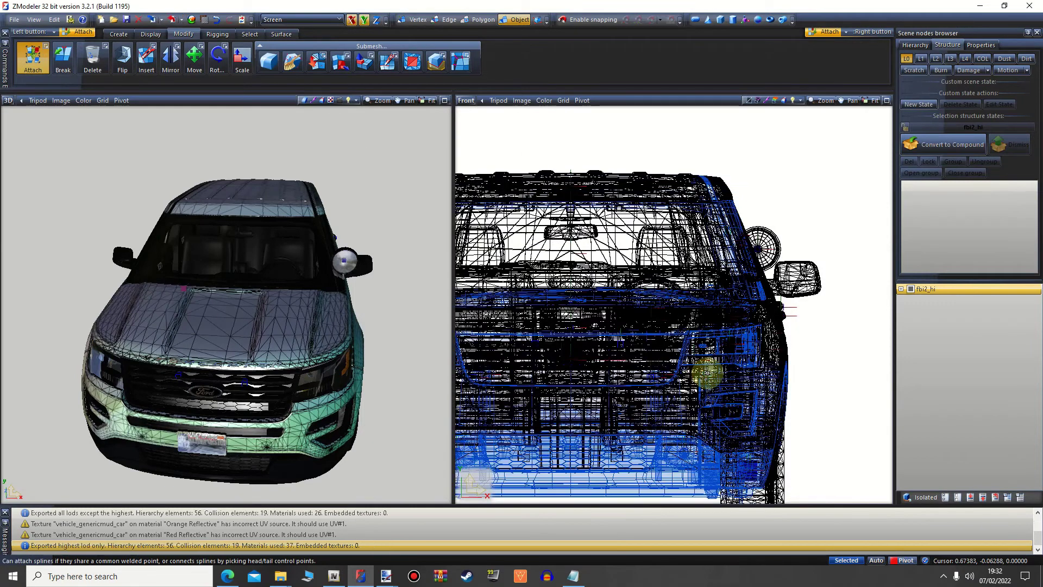
- Switch to OpenIV and open the vehicles.rpf favourite from the patchday26ng mods archive
left_click(980, 6)
left_click(1003, 68)
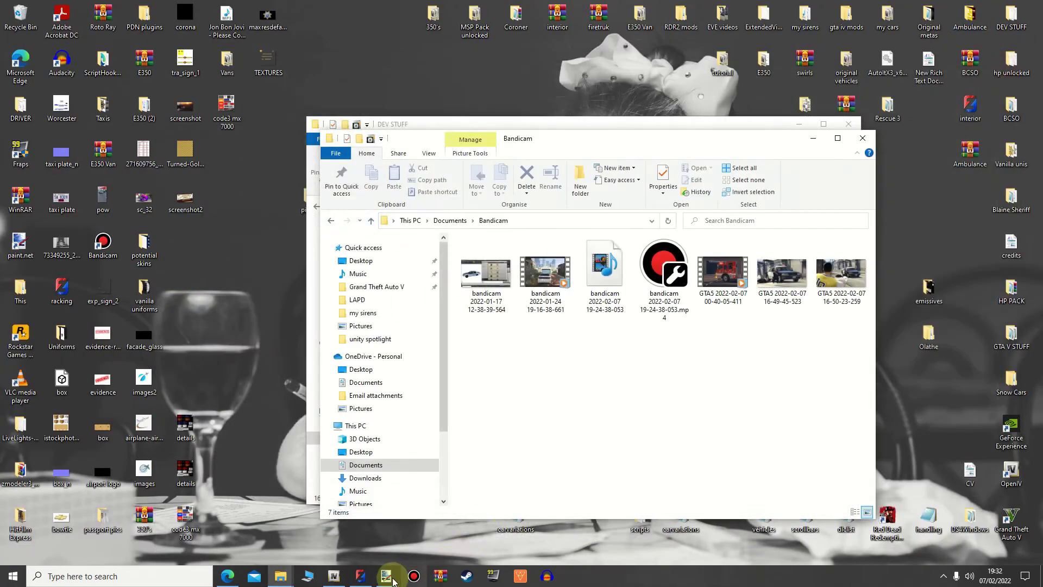
left_click(334, 576)
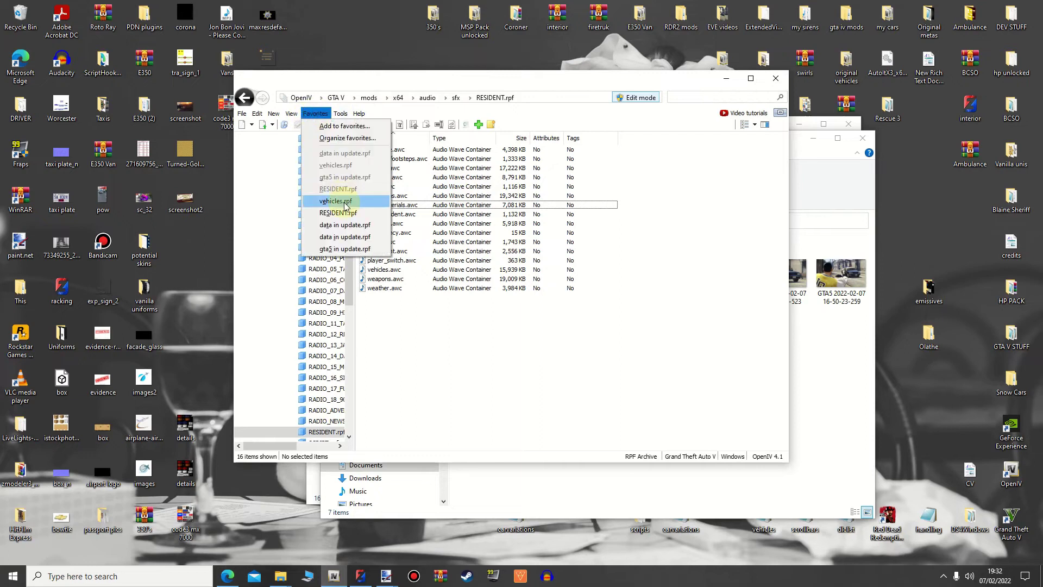
left_click(334, 204)
left_click_drag(511, 85, 323, 84)
- Preview fbi2.yft in the model viewer, inspect the vehicle and close the viewer
left_click(266, 222)
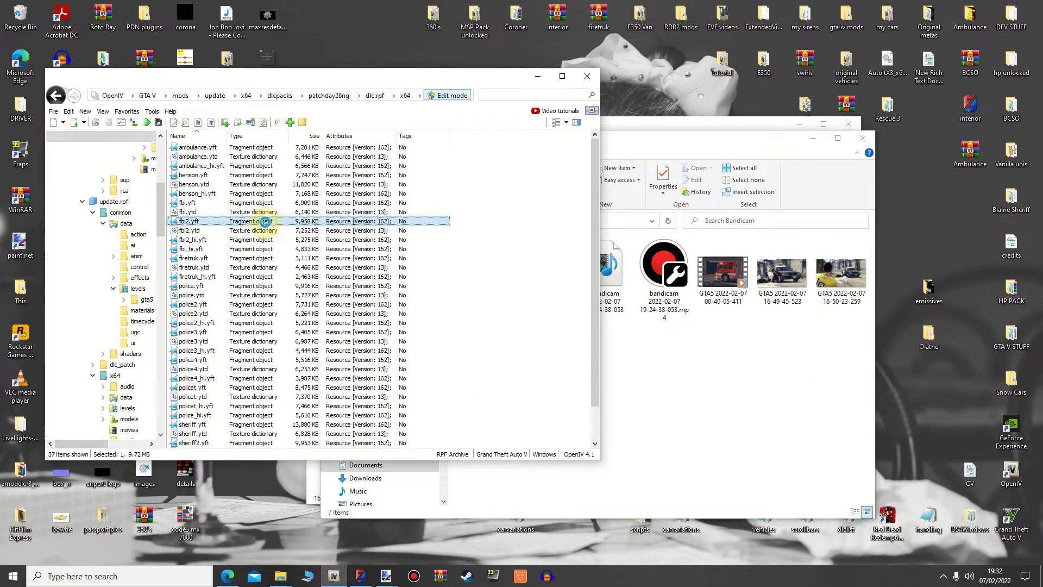
double_click(267, 221)
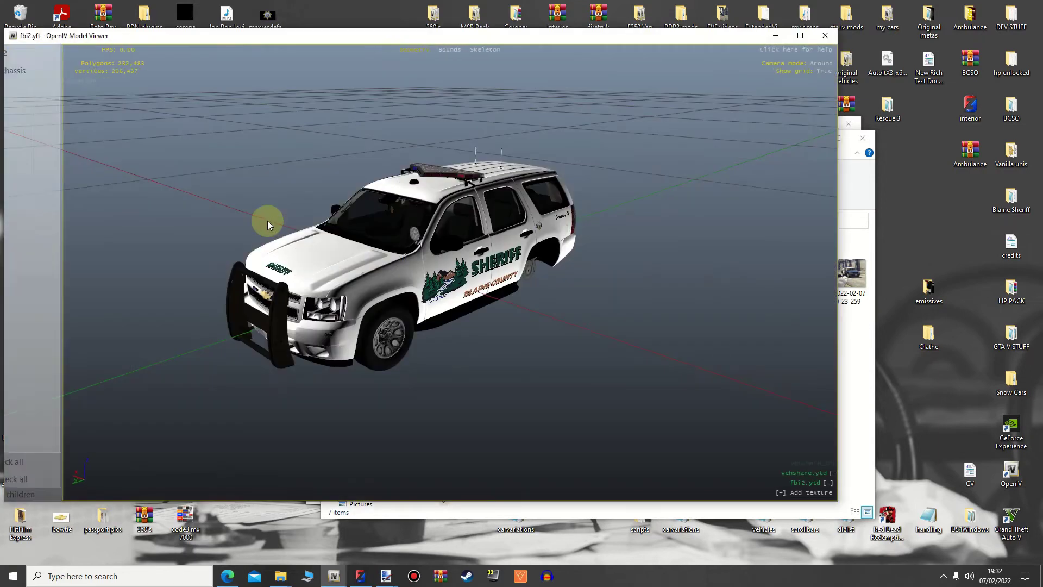
left_click_drag(433, 219, 519, 212)
left_click(825, 35)
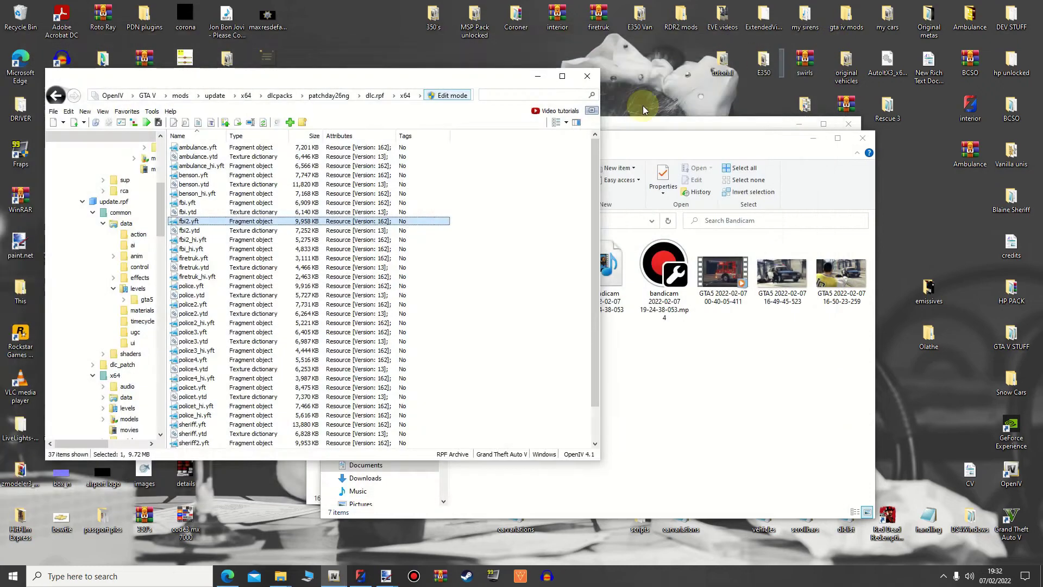
- Preview sheriff2.yft from the archive in the model viewer and close the viewer
left_click_drag(592, 152, 592, 261)
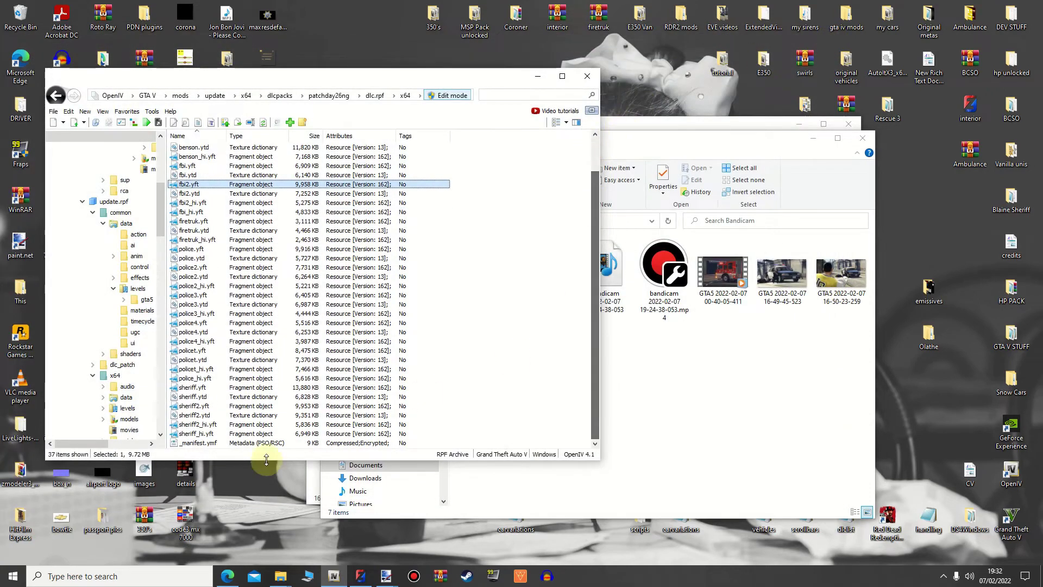
left_click(243, 405)
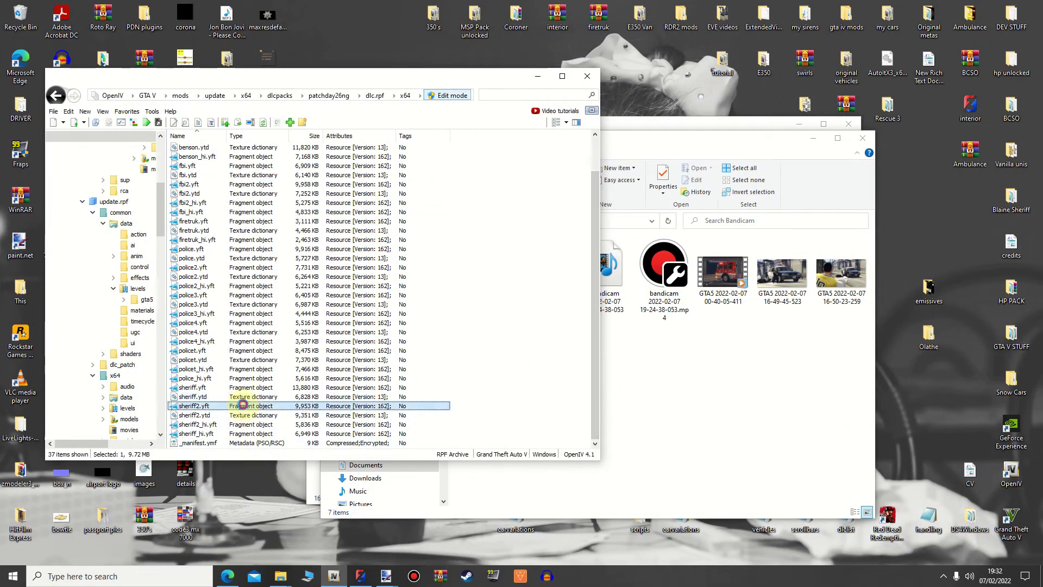
double_click(243, 405)
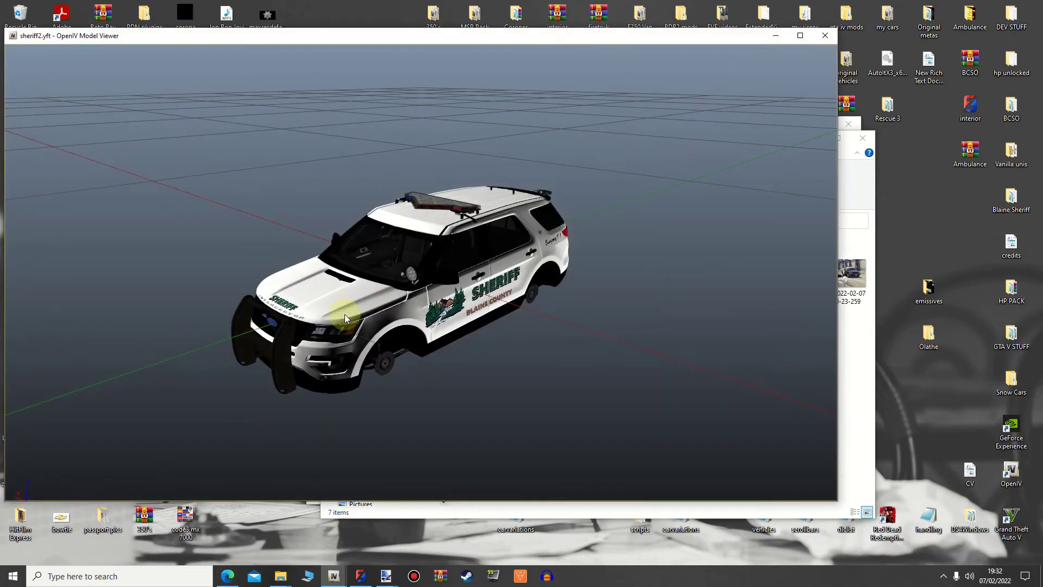
left_click(829, 36)
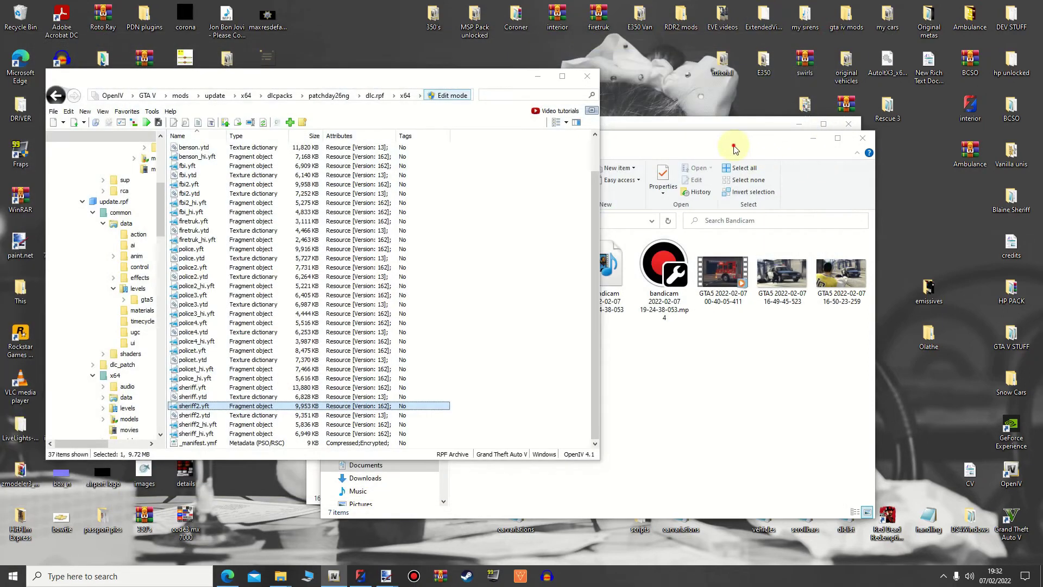
- Close the Bandicam and DEV STUFF folder windows and reposition the OpenIV window beside free desktop space
left_click_drag(734, 145, 846, 153)
left_click(982, 148)
left_click_drag(789, 130, 979, 143)
left_click(1023, 136)
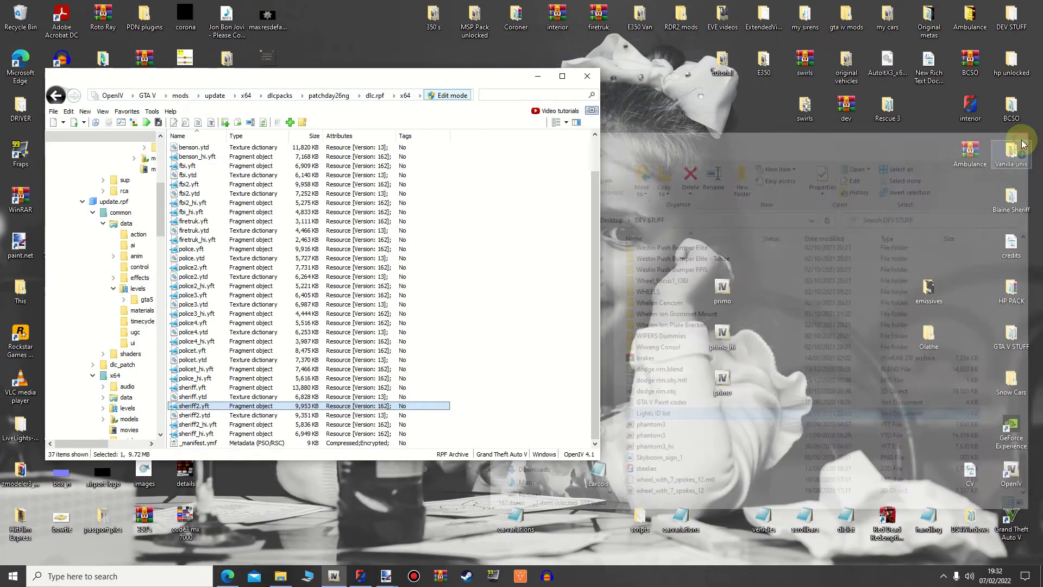
left_click_drag(343, 75, 315, 136)
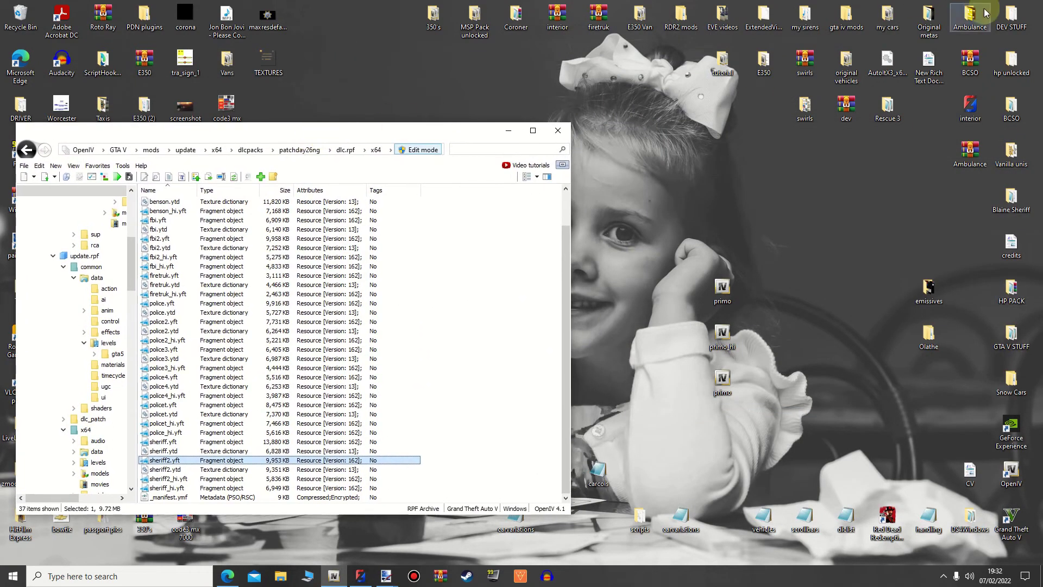
double_click(1011, 16)
scroll(687, 307, "down", 6)
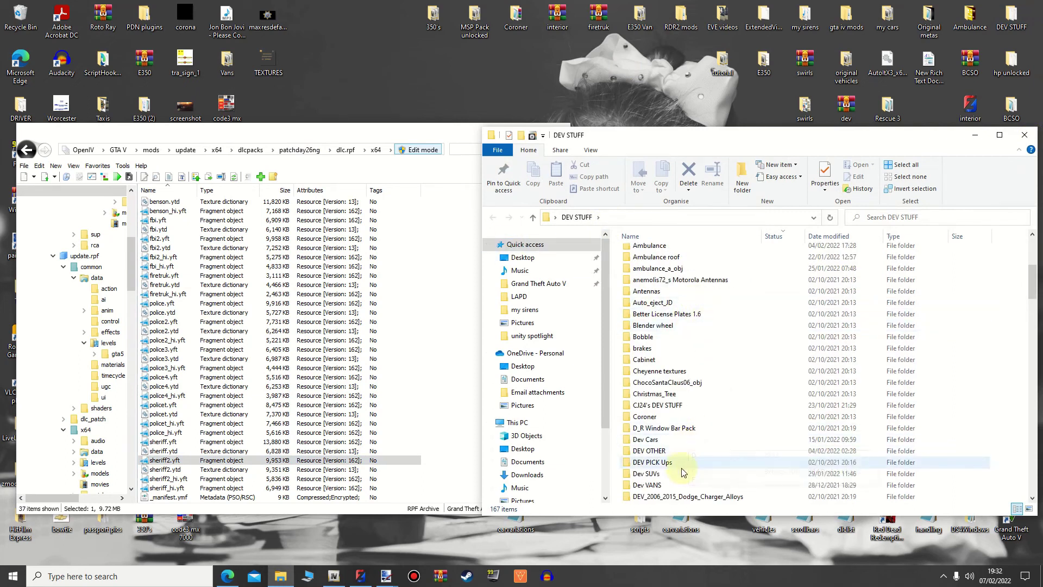
double_click(649, 474)
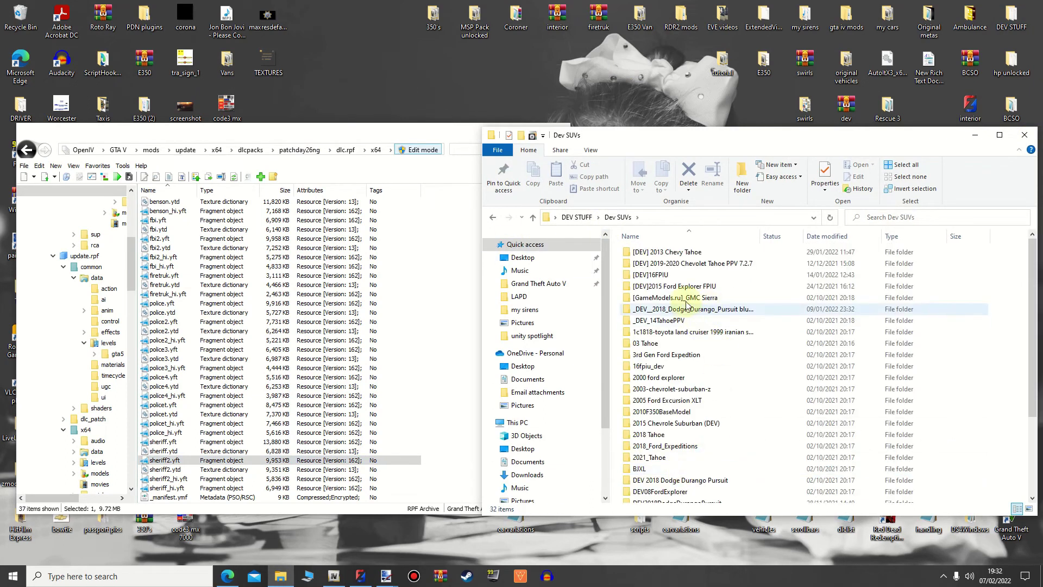
double_click(687, 275)
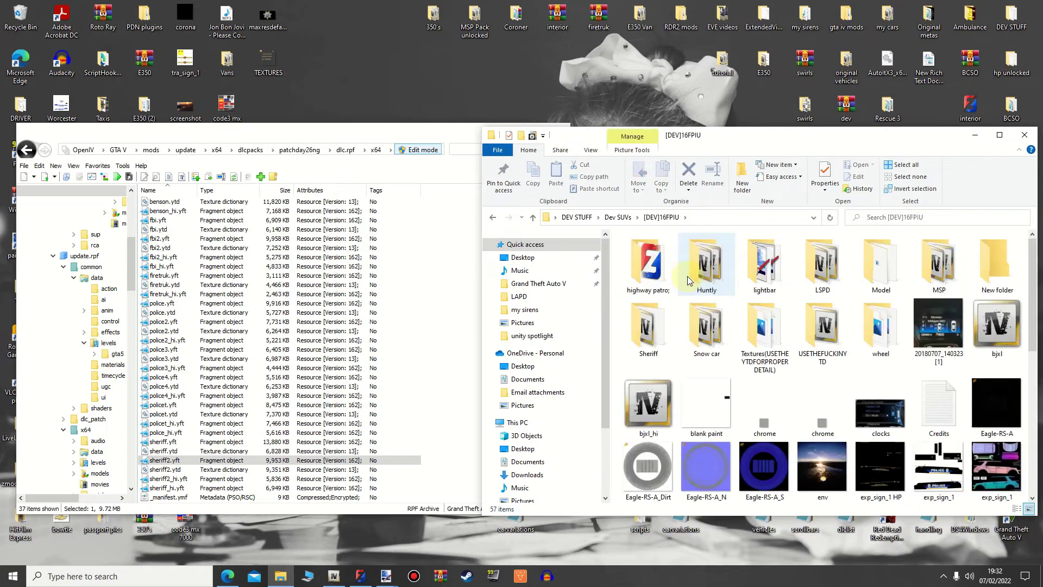
left_click(1024, 135)
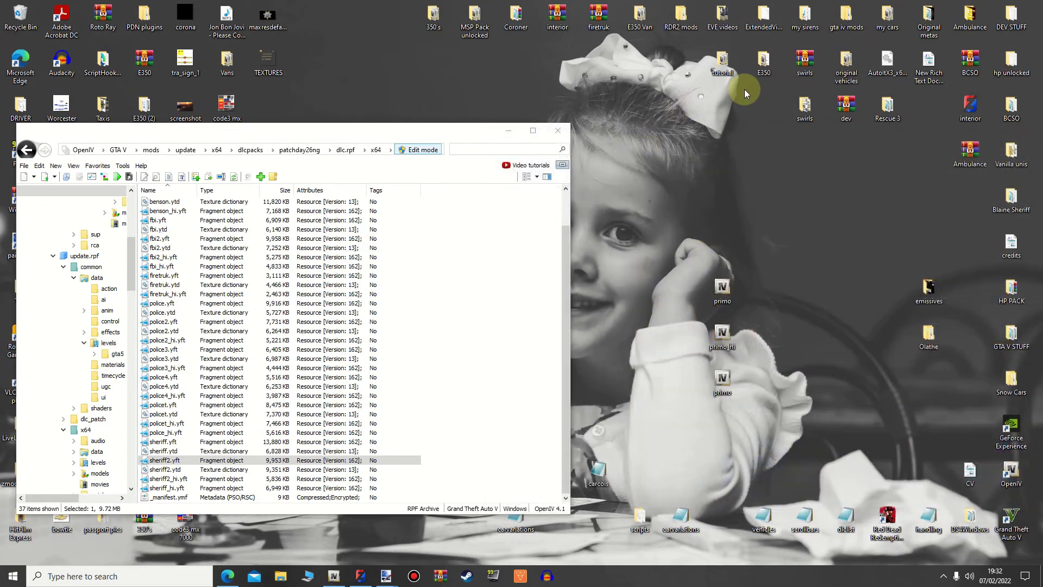
- Open the tutorial folder on the Desktop that holds the exported fbi2 files
double_click(723, 69)
left_click(625, 252)
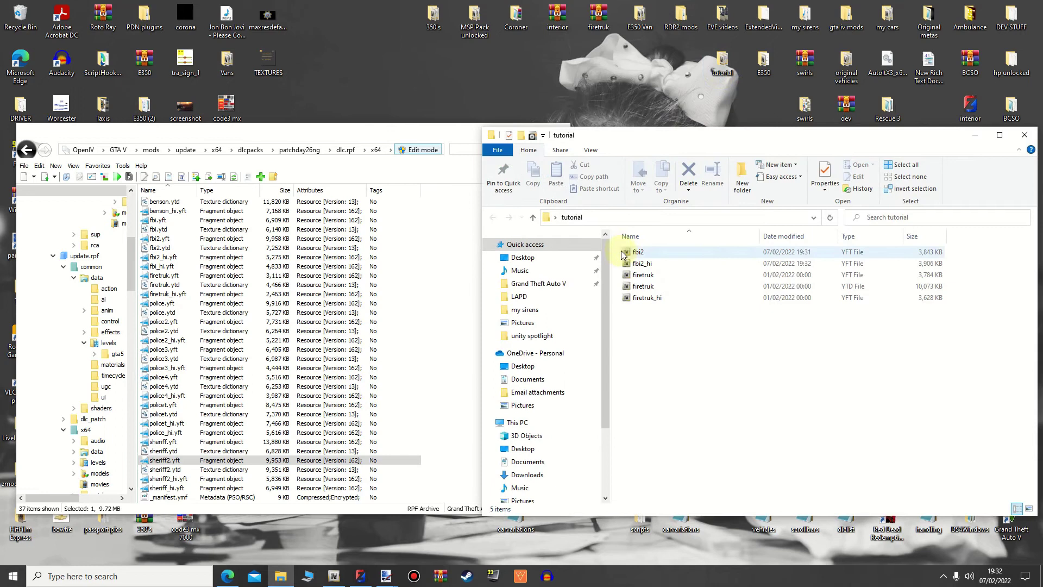
left_click_drag(639, 262, 614, 271)
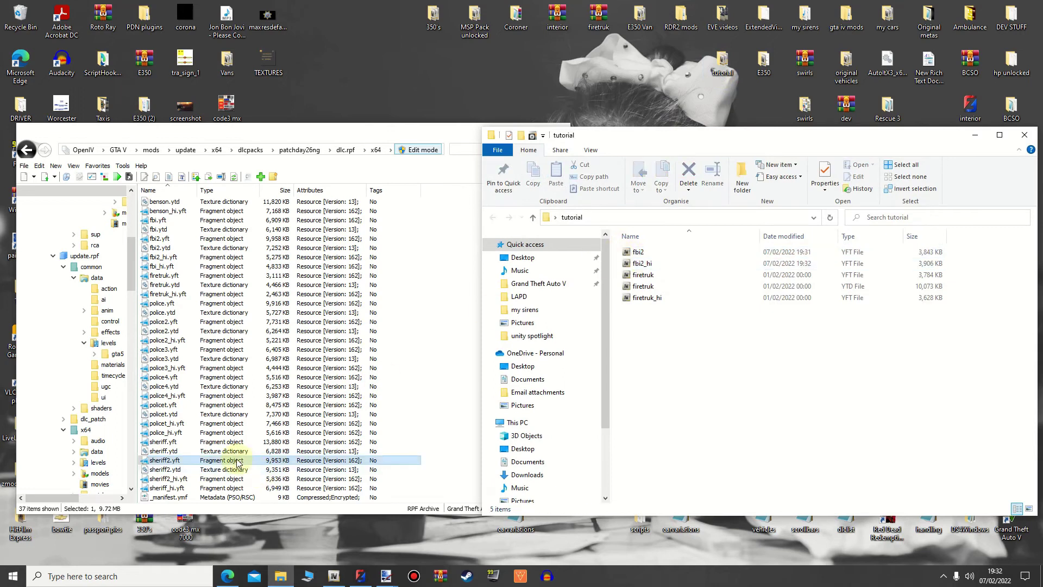
- Rename the exported fbi2 model as sheriff2 and copy it into vehicles.rpf, replacing sheriff2.yft
left_click(643, 253)
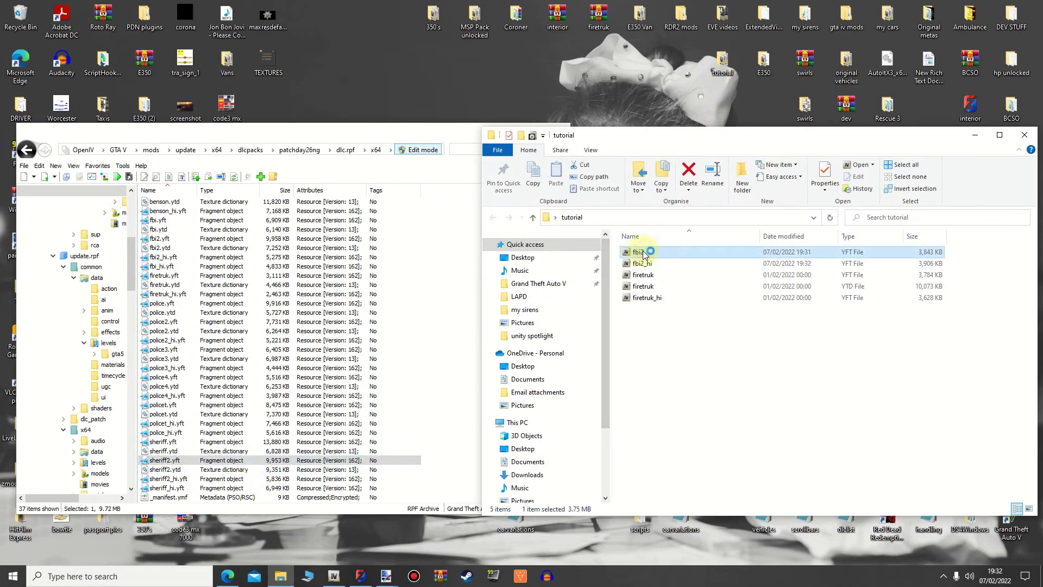
double_click(640, 252)
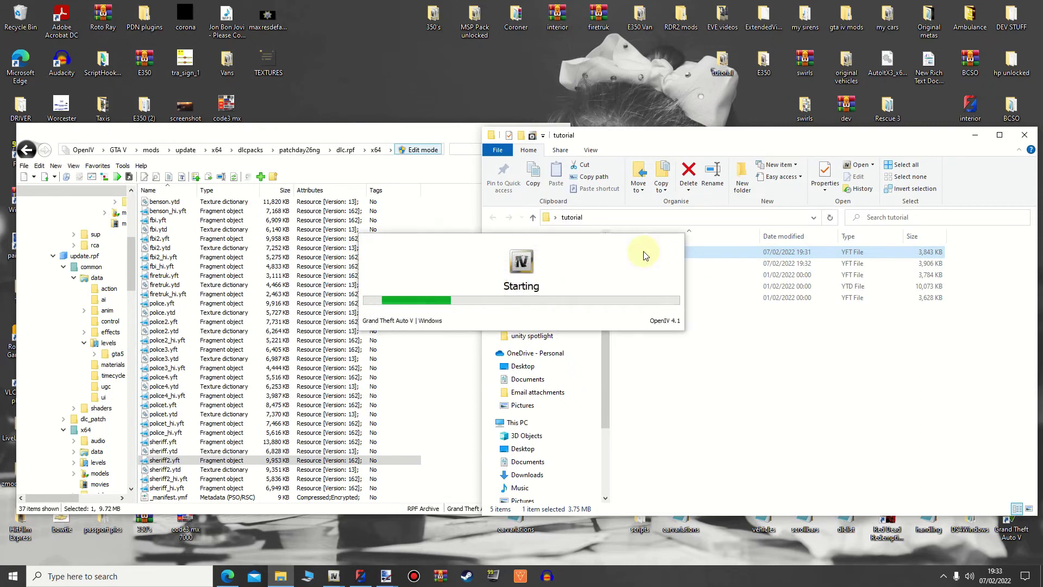
left_click(647, 241)
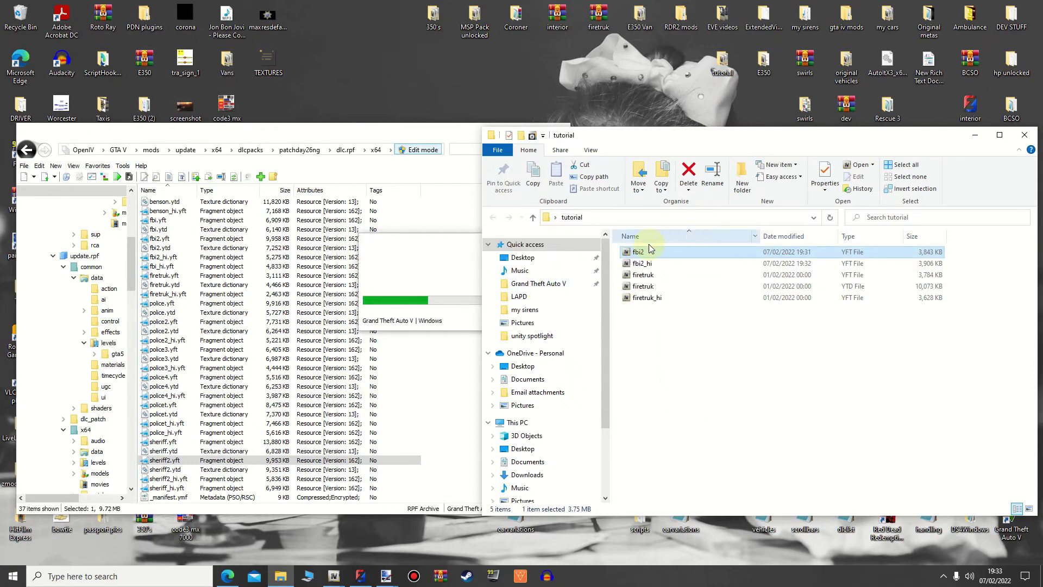
left_click(649, 251)
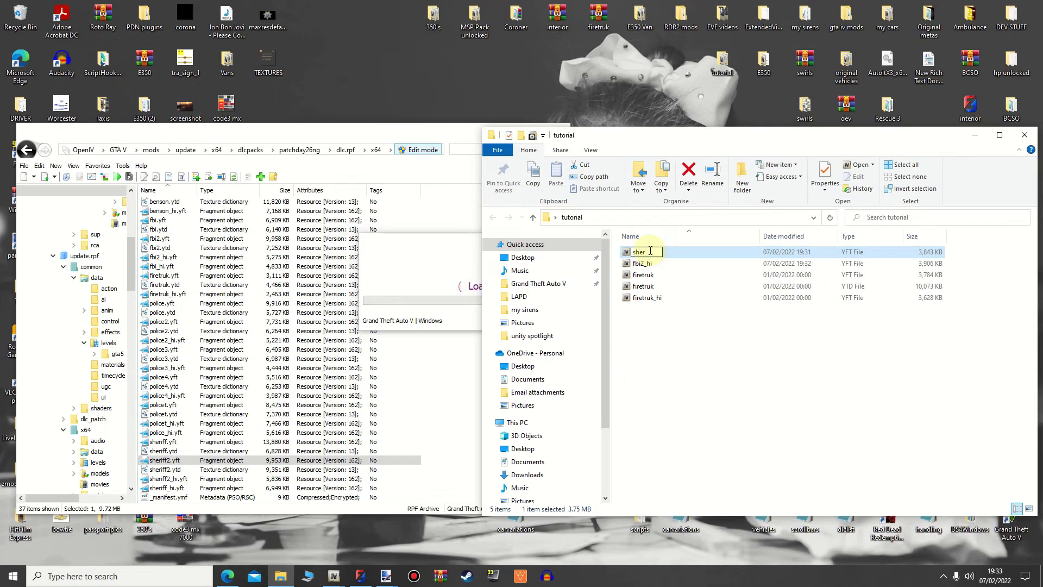
type("sheriff2")
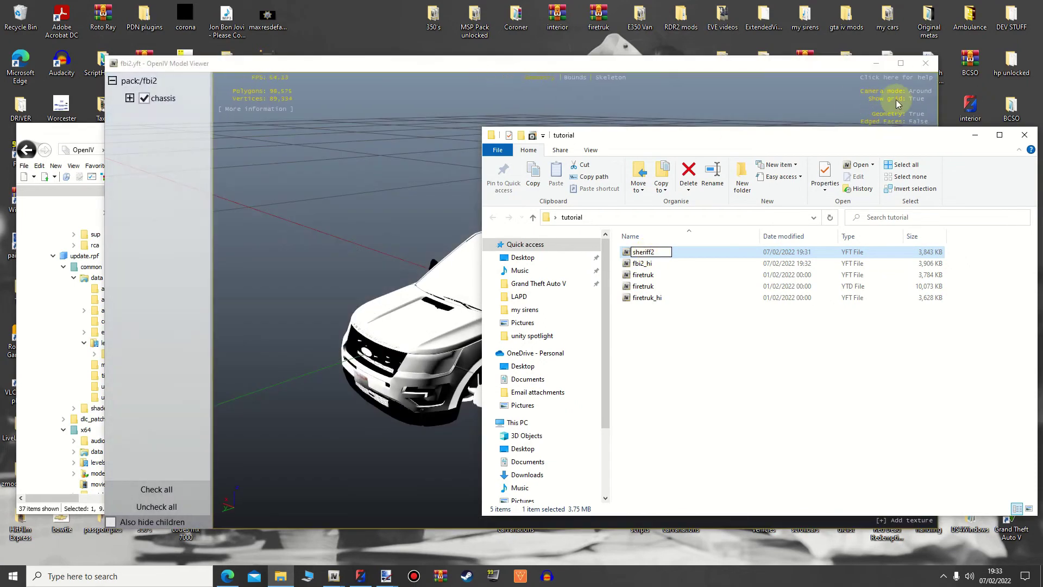
left_click(925, 64)
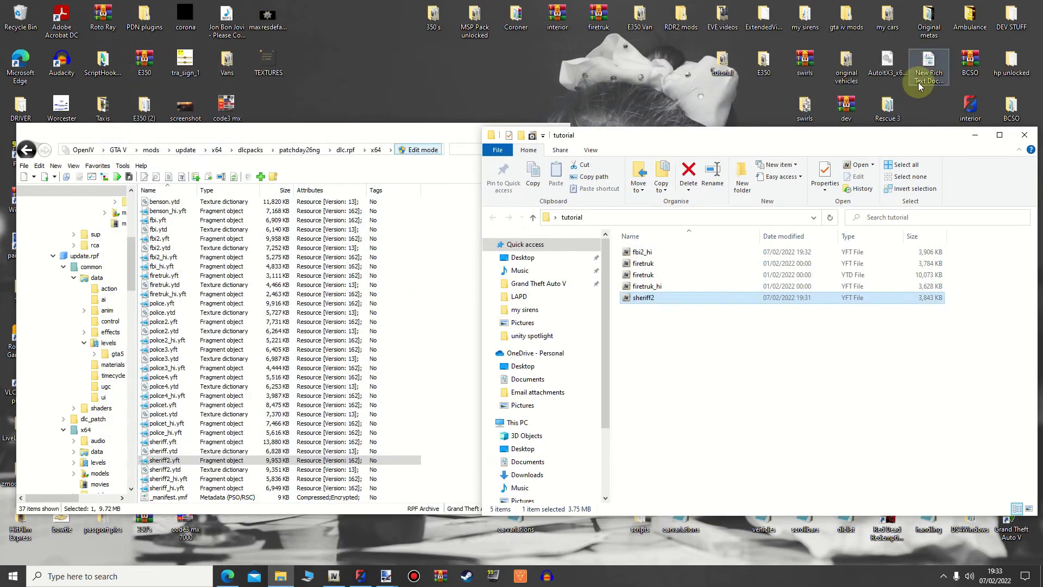
left_click(656, 298)
left_click_drag(657, 298, 462, 439)
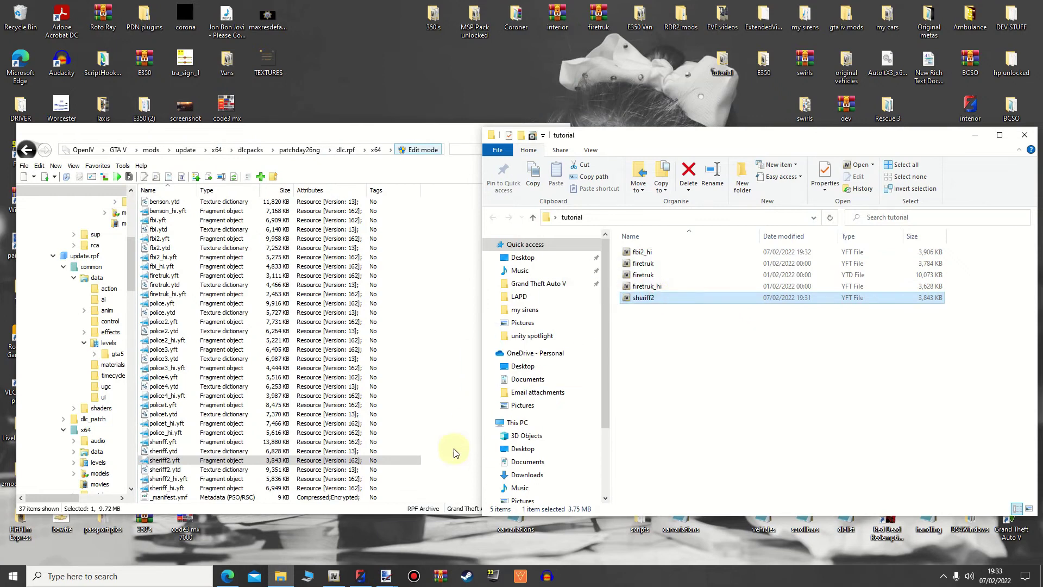
- Rename the exported fbi2_hi model as sheriff2_hi and copy it into vehicles.rpf, replacing sheriff2_hi.yft
left_click(657, 256)
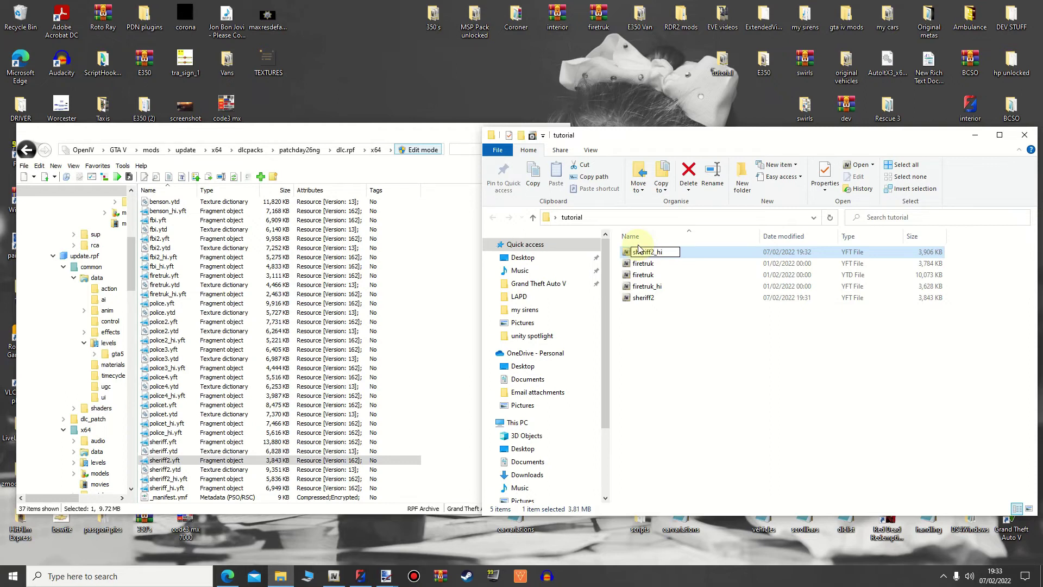
left_click(689, 413)
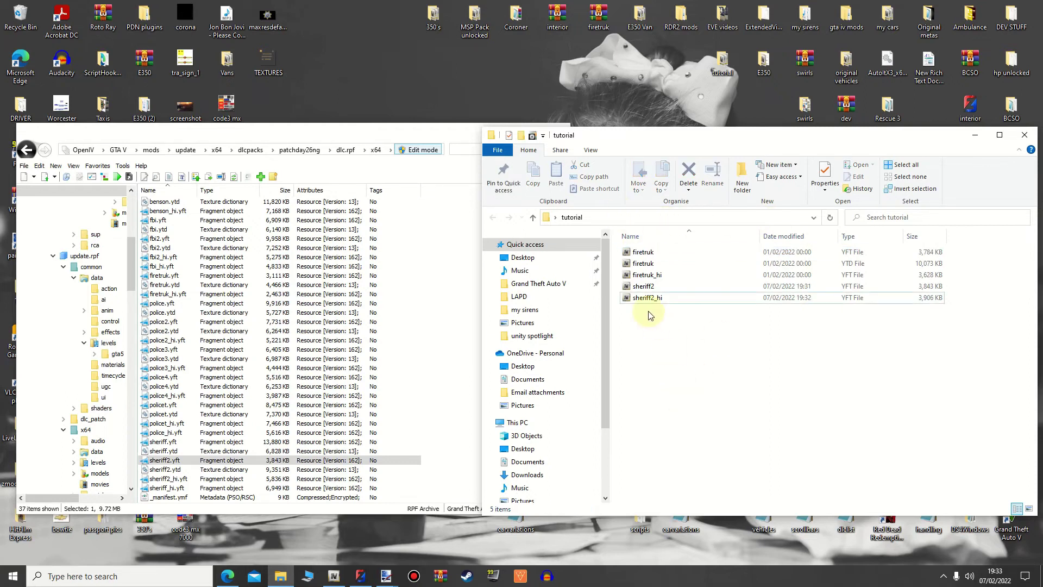
left_click(648, 300)
left_click_drag(589, 307, 469, 405)
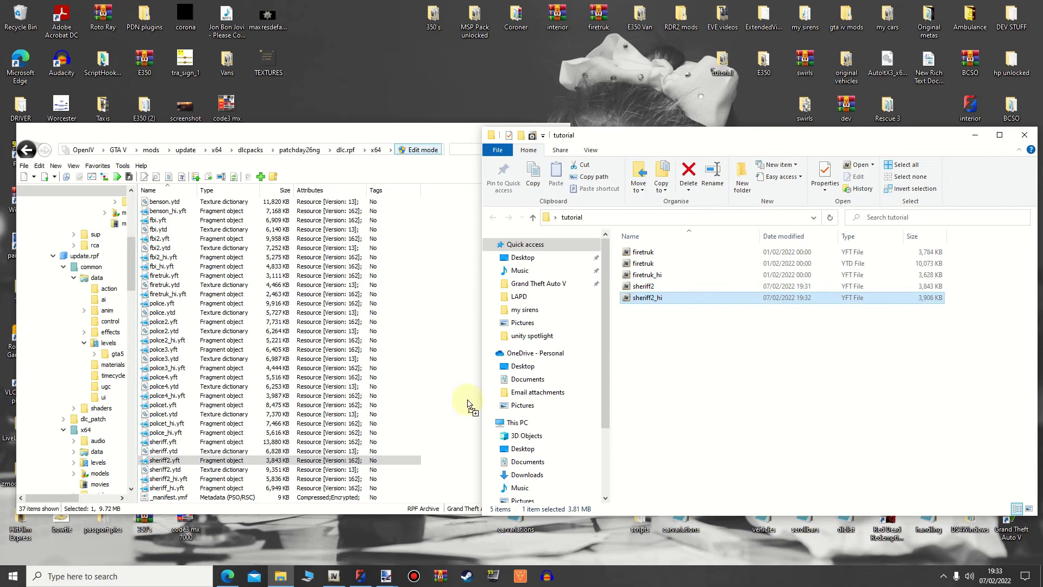
- Preview the replaced sheriff2.yft in the model viewer, then close the viewer and the tutorial folder
left_click(216, 462)
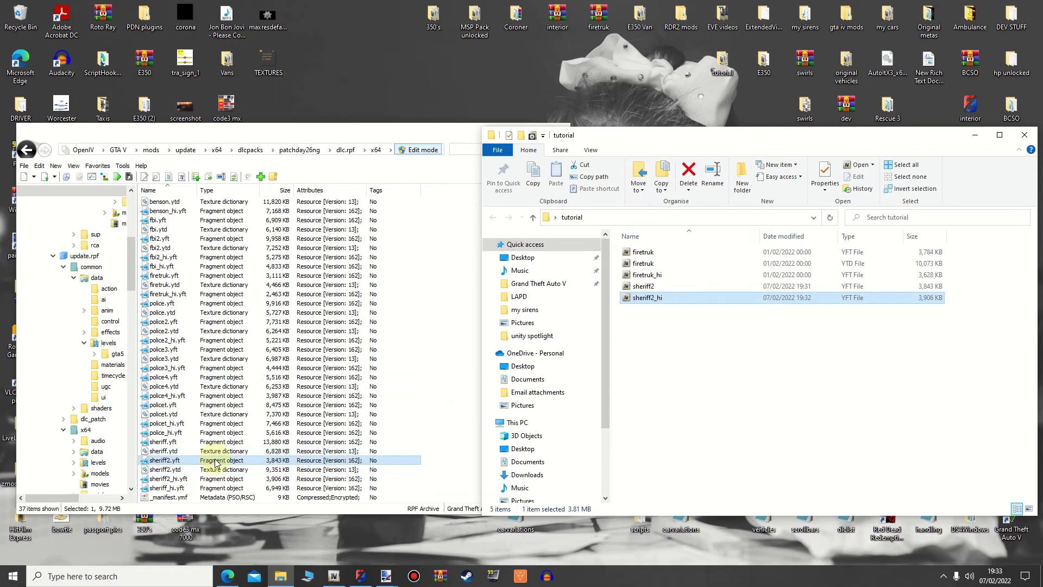
left_click(216, 461)
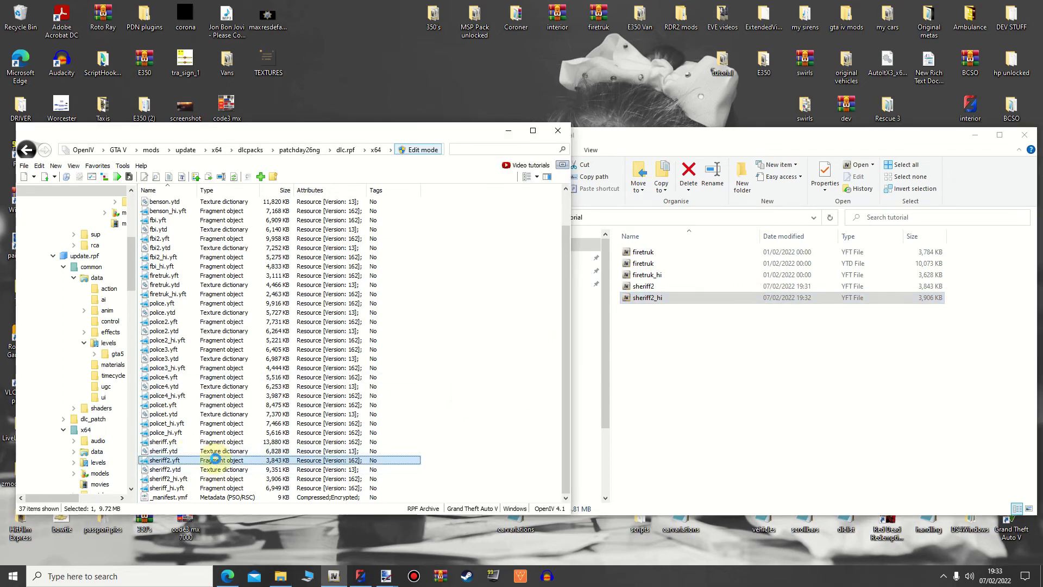
double_click(216, 460)
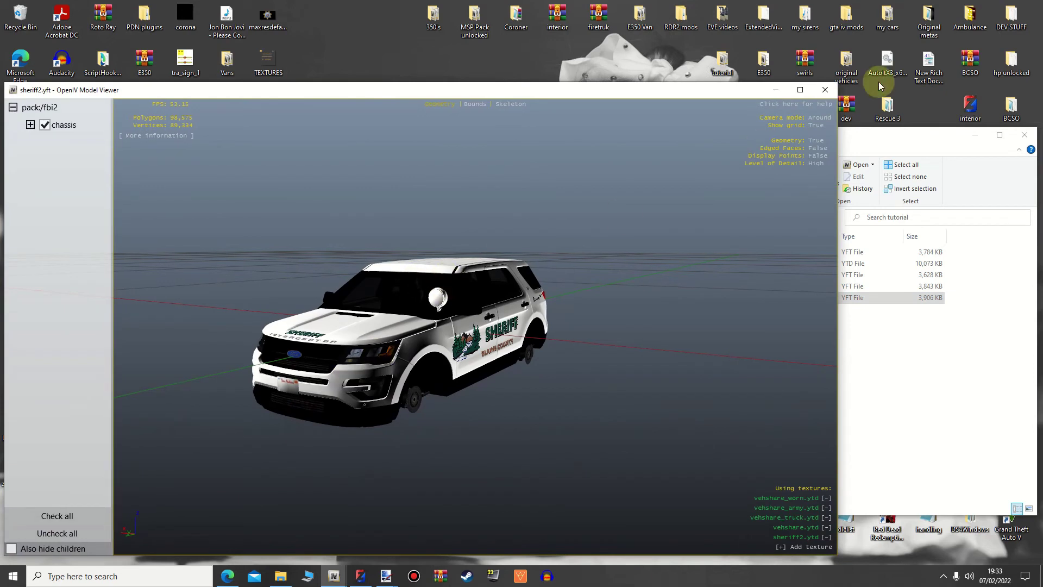
left_click(834, 91)
left_click_drag(843, 140, 726, 186)
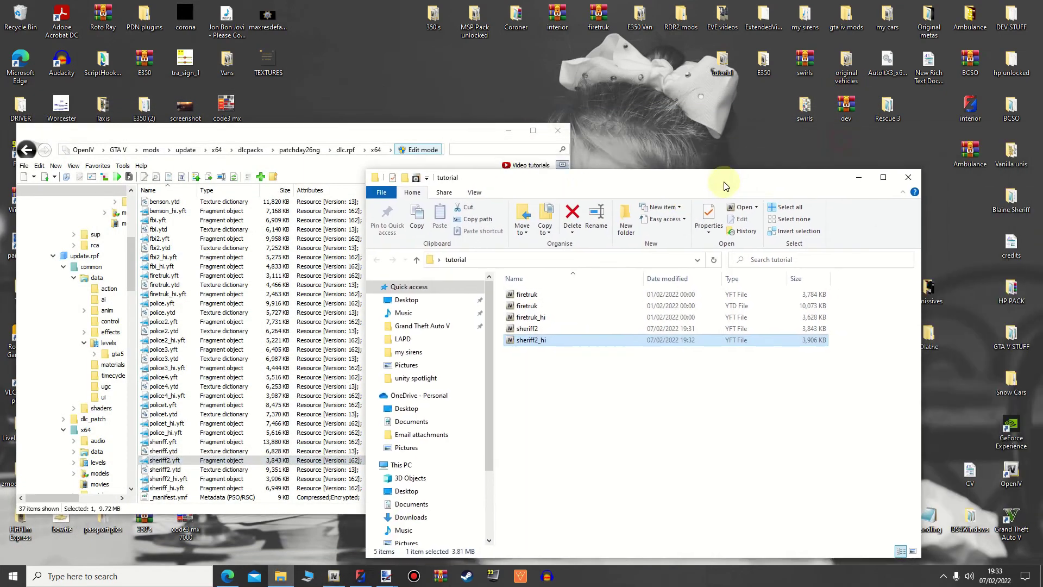
left_click(908, 178)
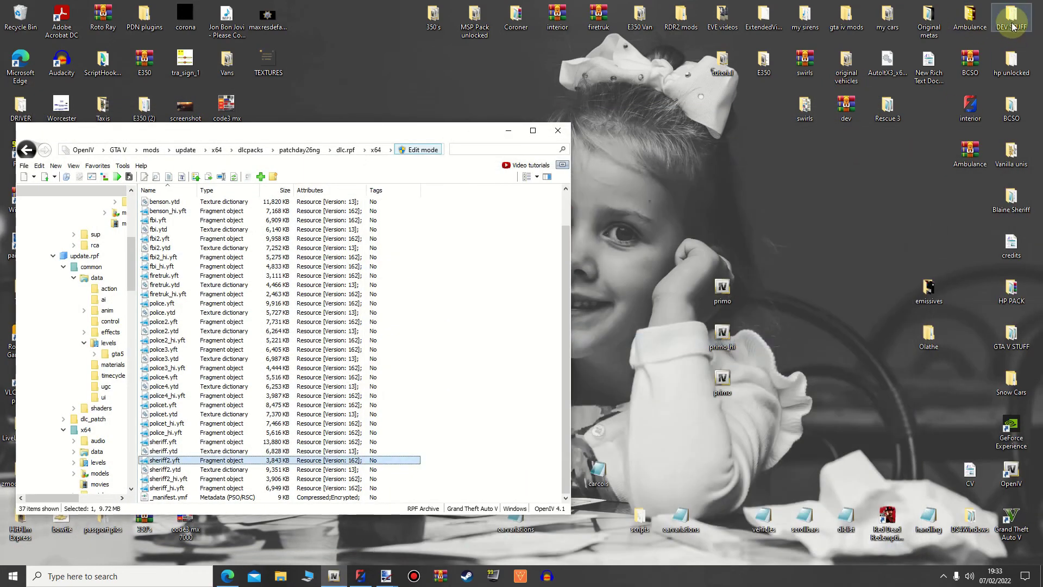
- Open the inner unity spotlight folder within DEV STUFF, which holds the spotlight texture files
double_click(1012, 21)
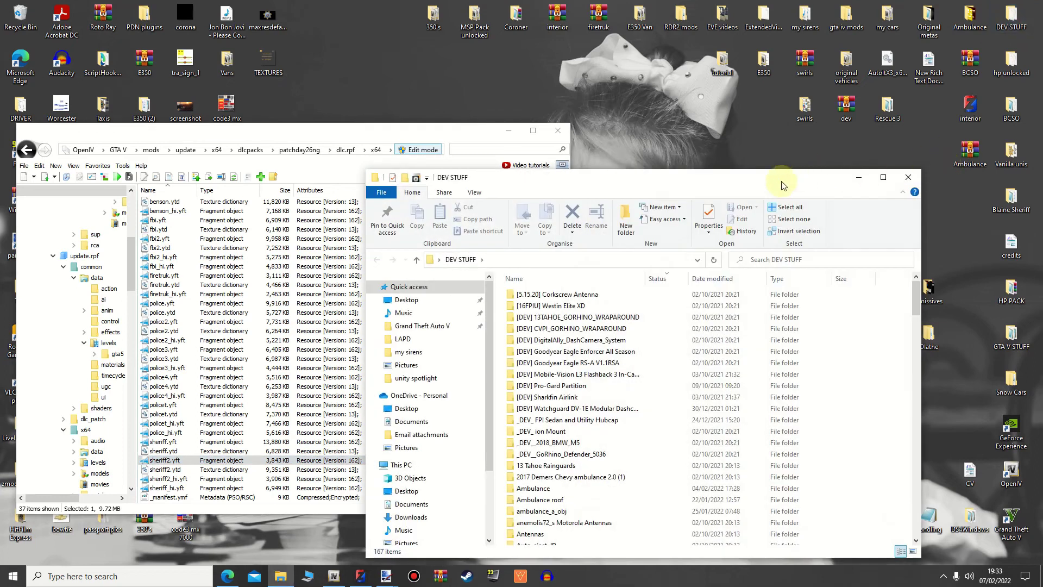
left_click_drag(781, 185, 881, 86)
scroll(691, 344, "down", 20)
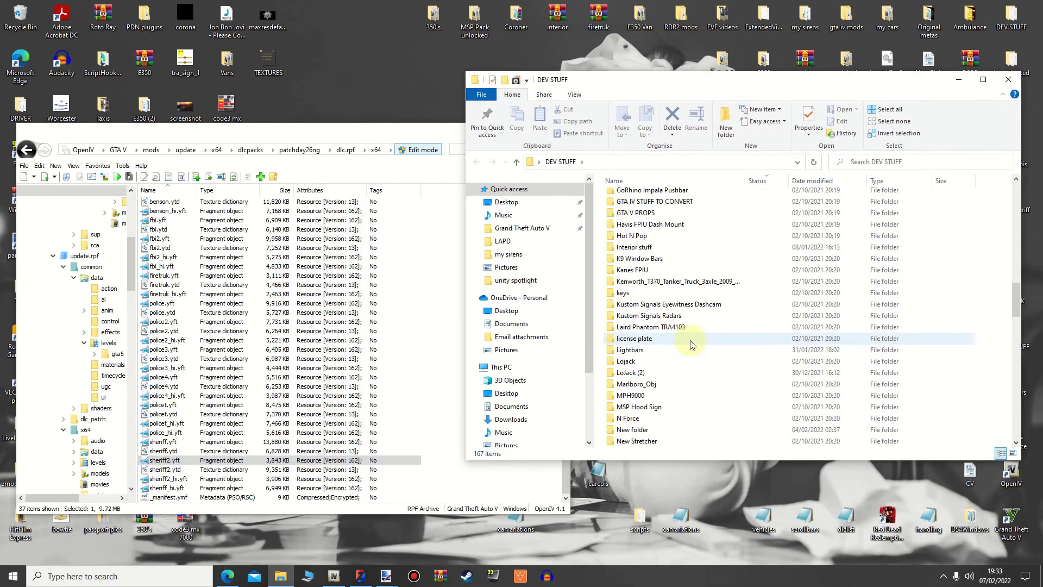
scroll(691, 346, "down", 15)
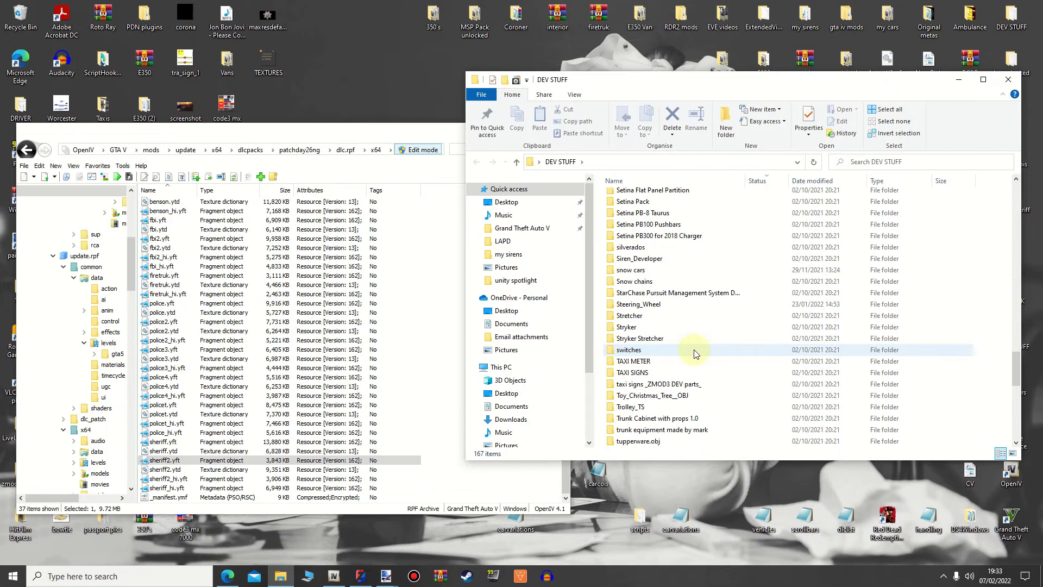
scroll(696, 354, "down", 2)
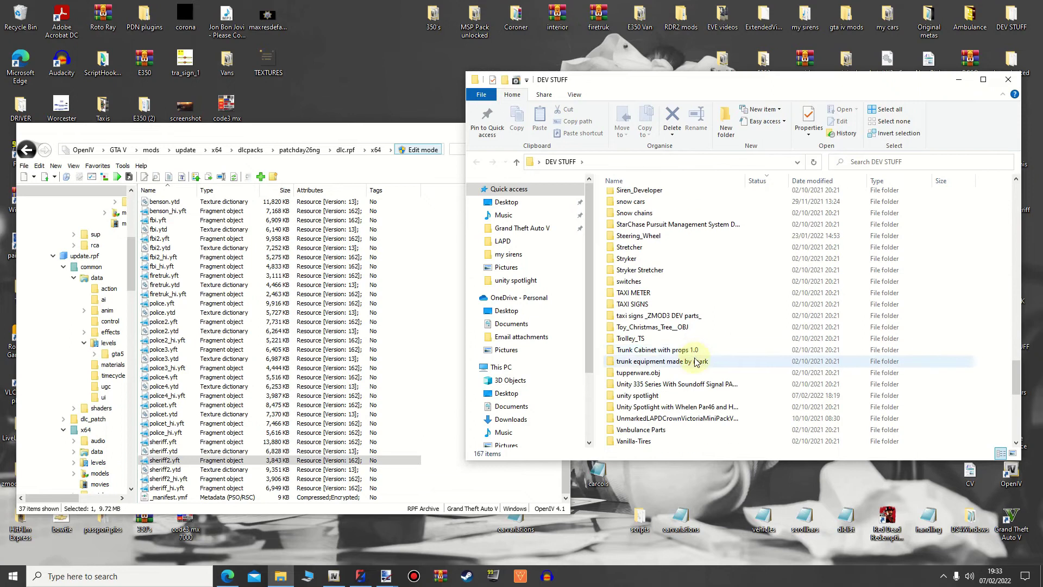
double_click(668, 397)
double_click(652, 198)
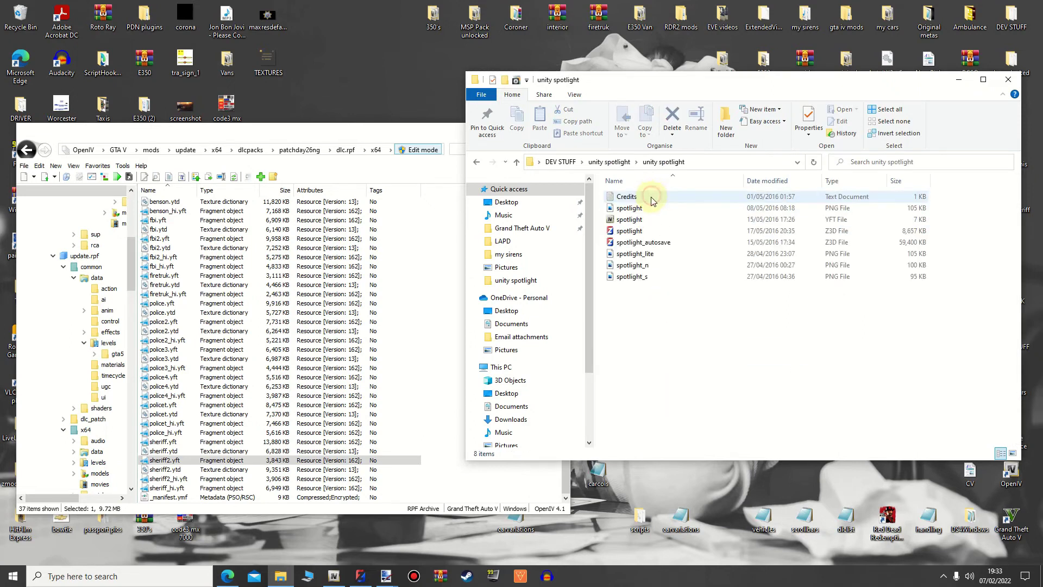
- Open sheriff2.ytd in the texture editor and import the textures spotlight_lite, spotlight_n, spotlight_s and spotlight
left_click(206, 470)
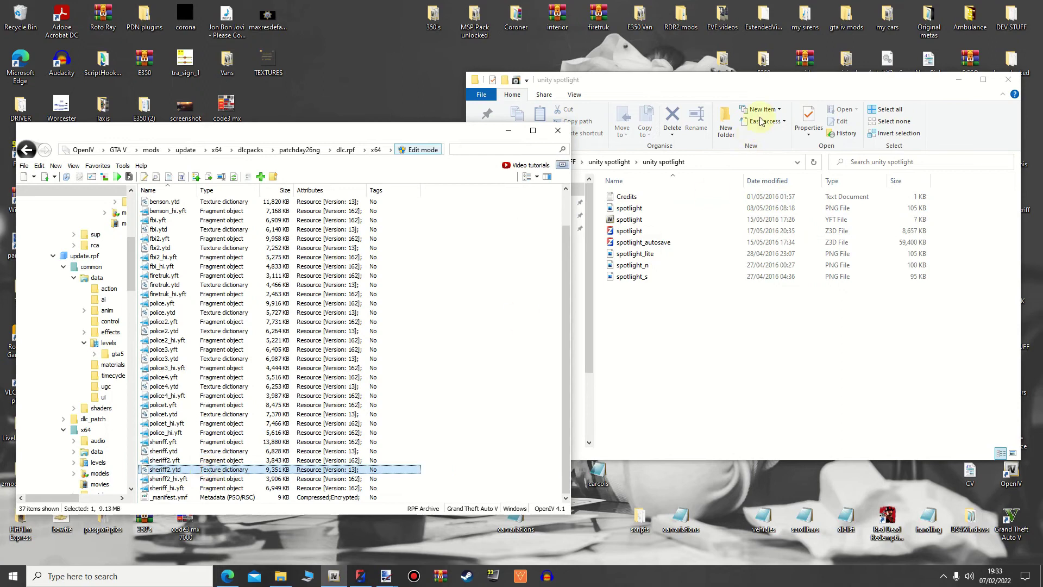
left_click(788, 83)
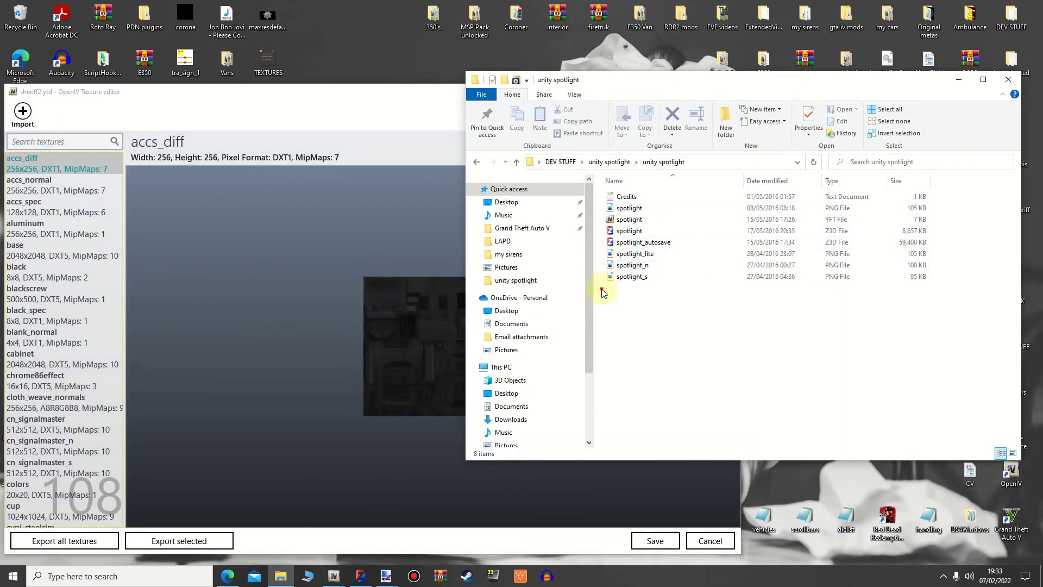
left_click_drag(602, 294, 406, 338)
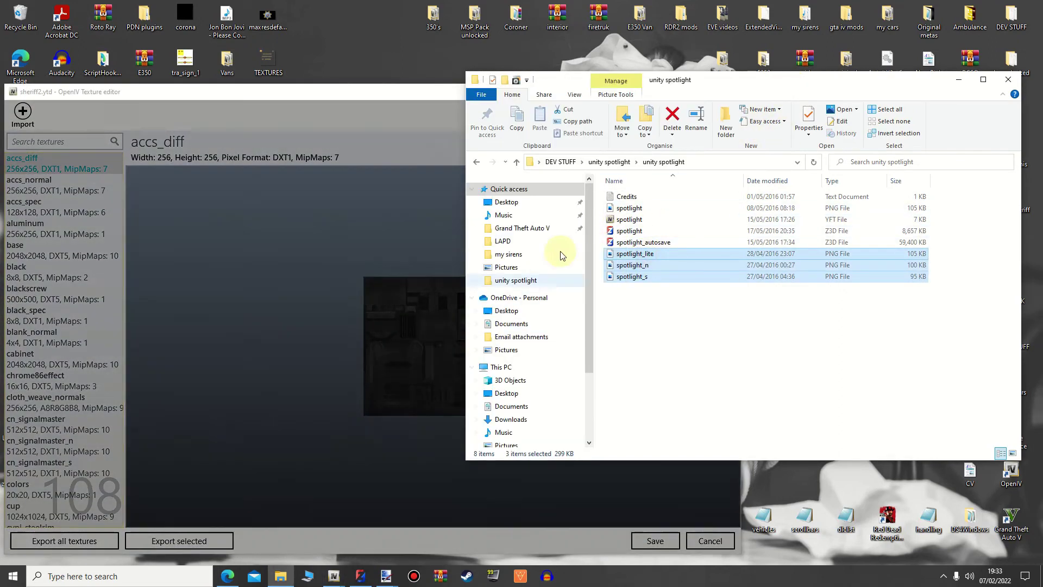
left_click(411, 379)
left_click(864, 80)
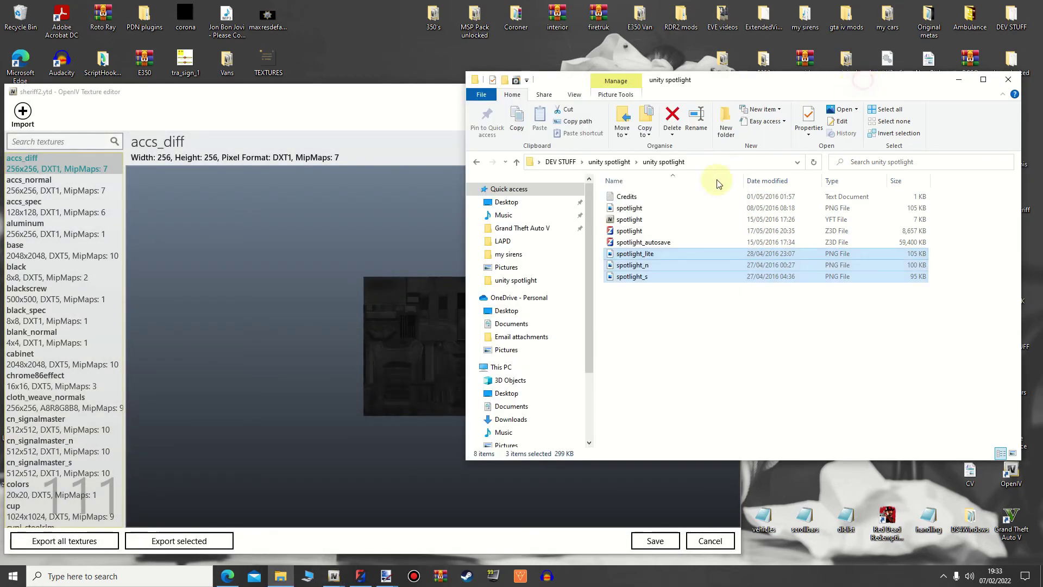
left_click_drag(629, 208, 409, 292)
left_click(408, 380)
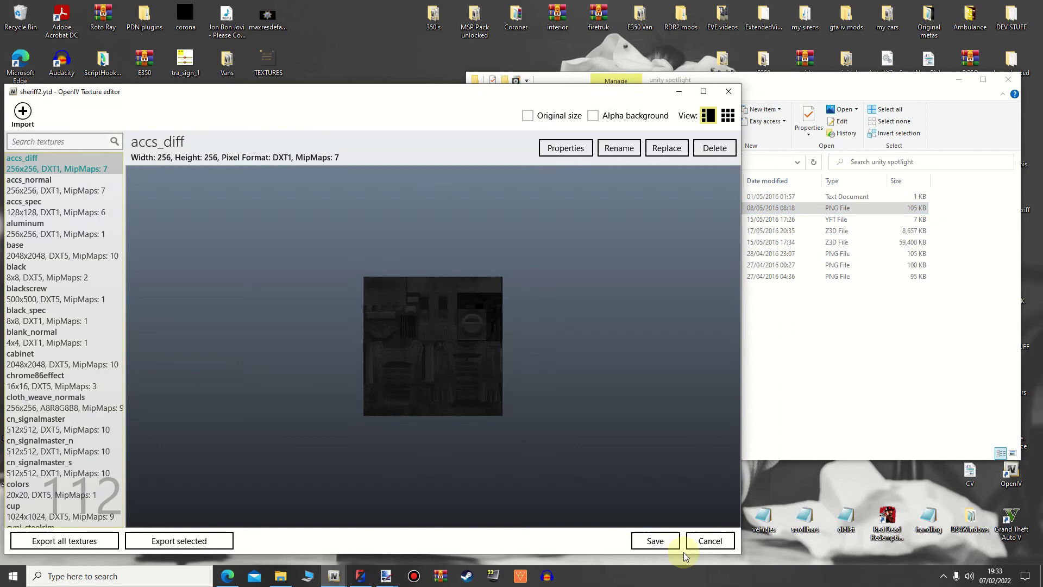
- Close the unity spotlight folder and empty the Recycle Bin
left_click(1011, 78)
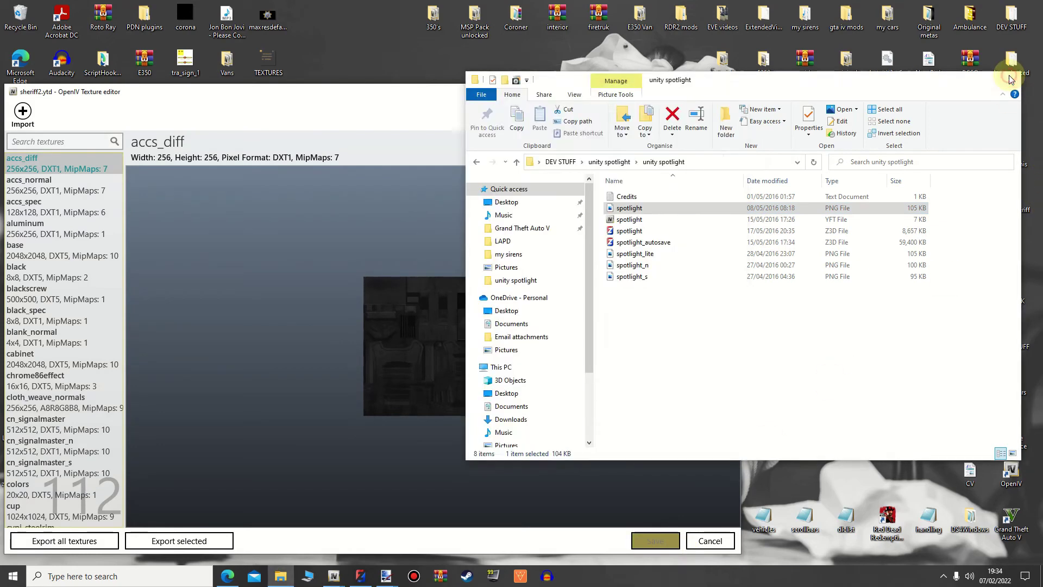
right_click(24, 16)
left_click(52, 37)
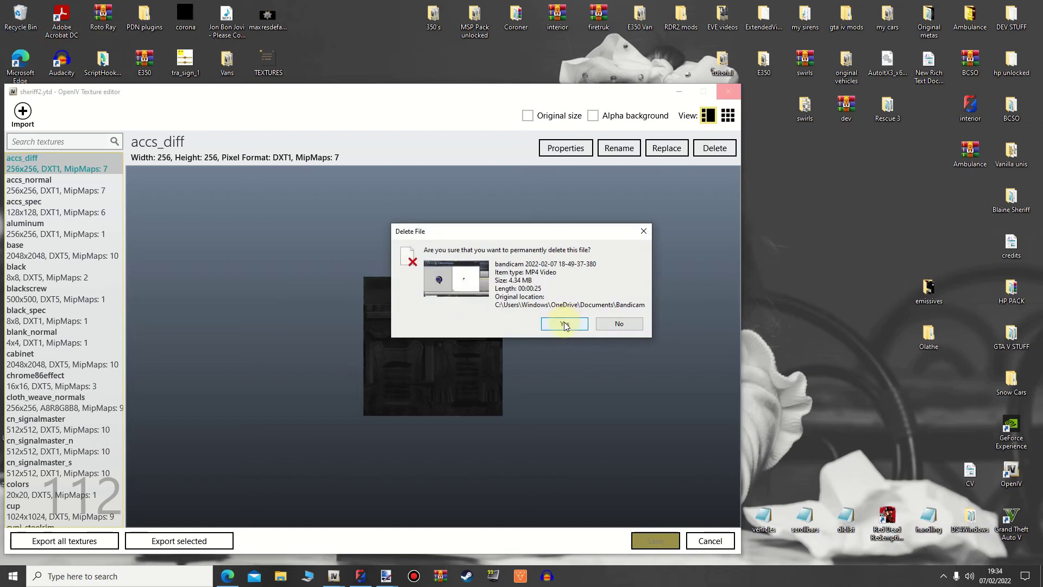
left_click(566, 321)
- Save the imported spotlight textures in sheriff2.ytd
left_click_drag(396, 93, 544, 80)
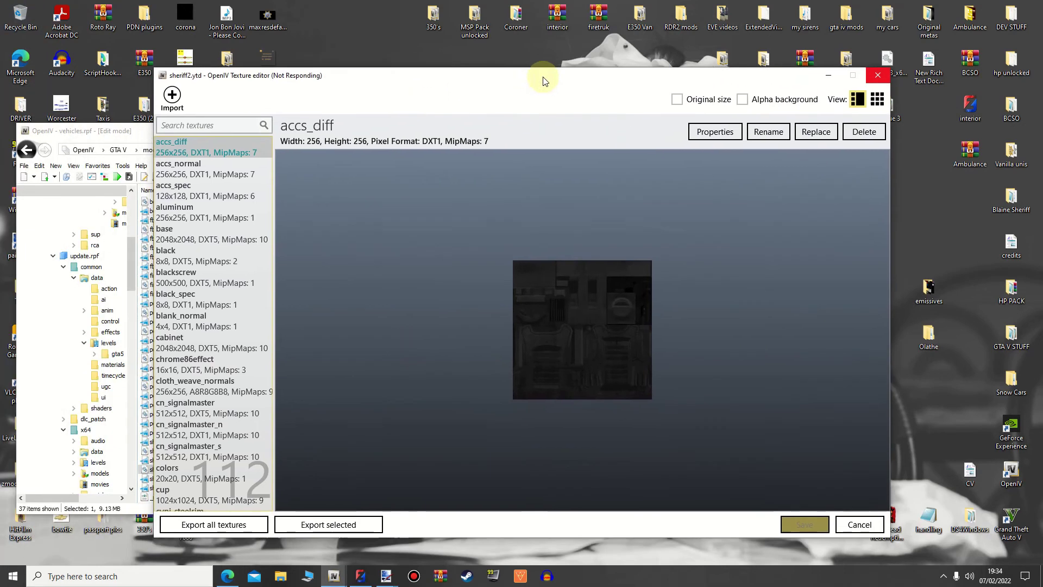
left_click(784, 518)
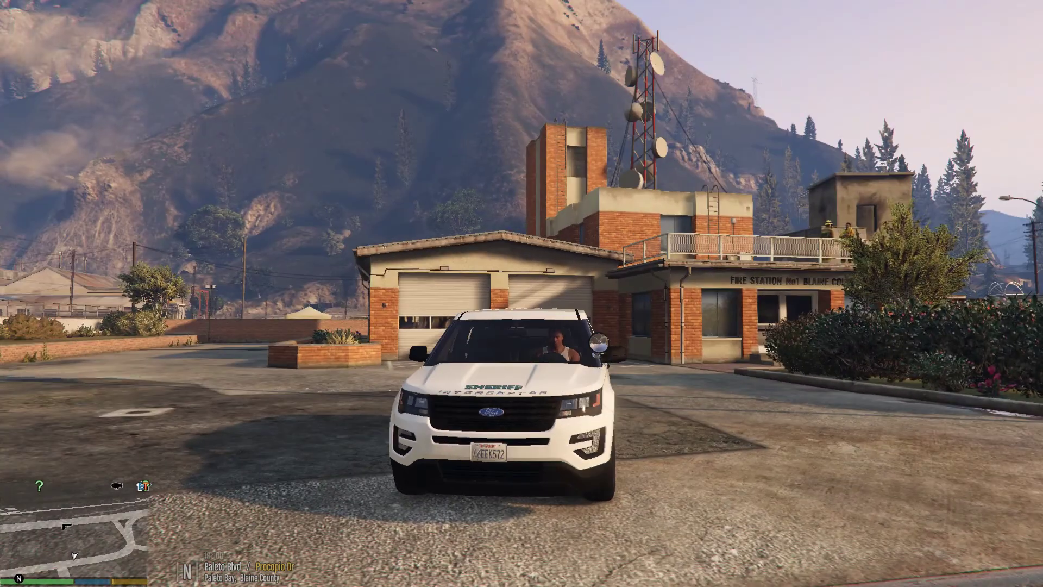
- Switch to GTA V and set the game time to evening through the trainer's time options, then close the trainer
key("F4")
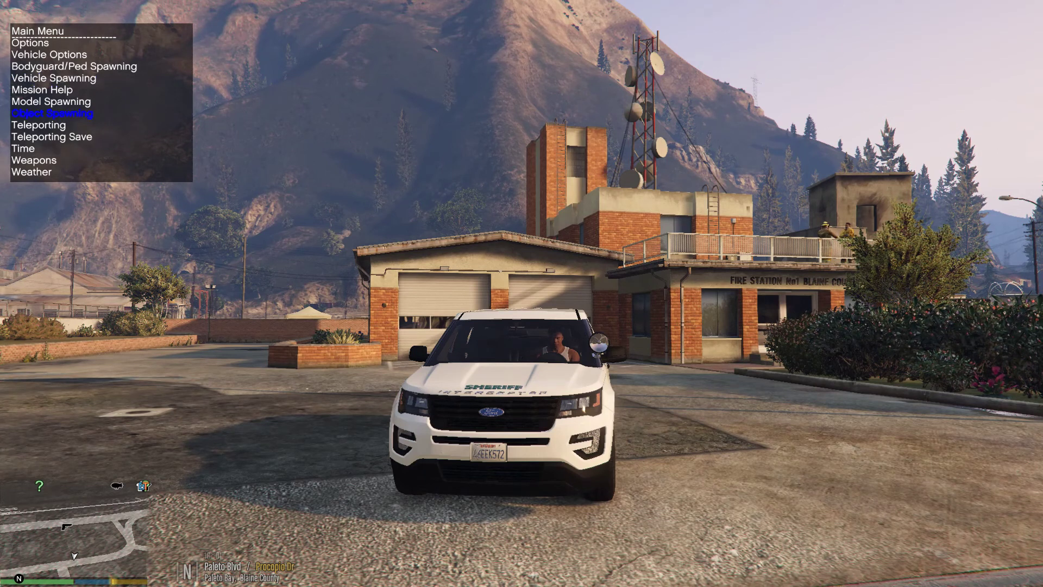
key("KP_5")
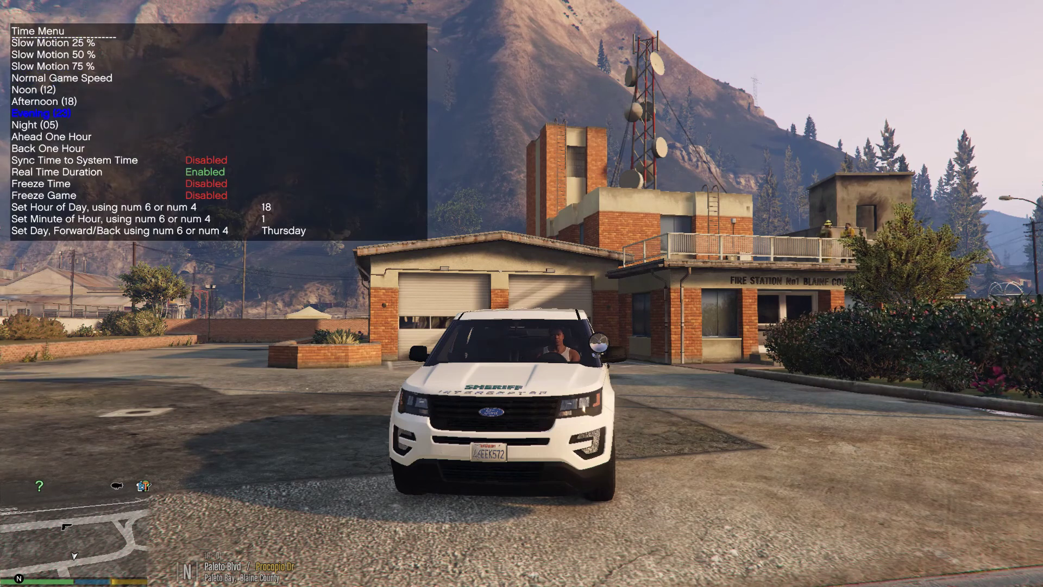
key("KP_5")
key("KP_0")
key("KP_0")
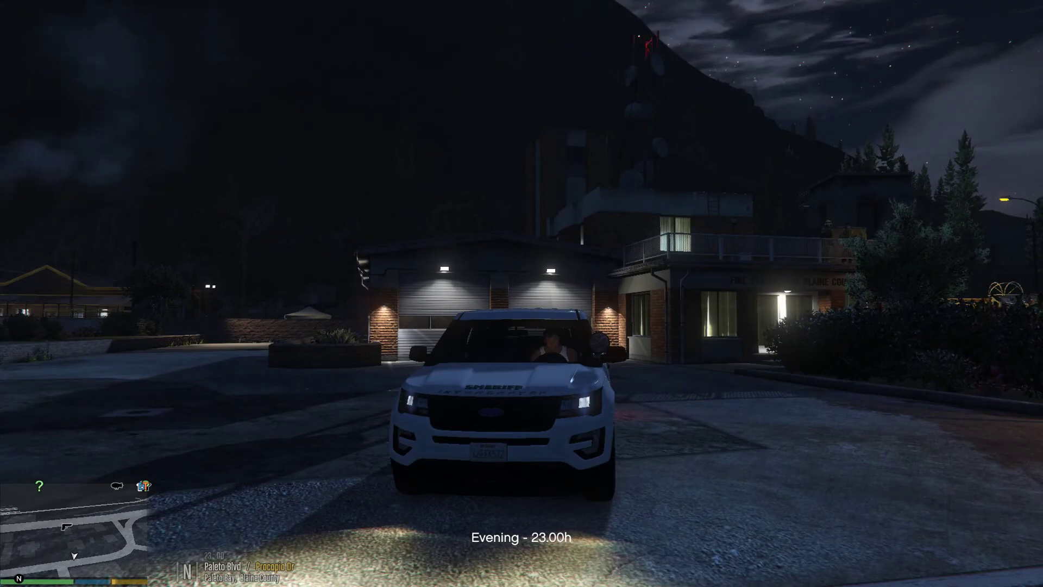
- Toggle the sheriff vehicle's headlights and get into the driver's seat to test it at night
key("h")
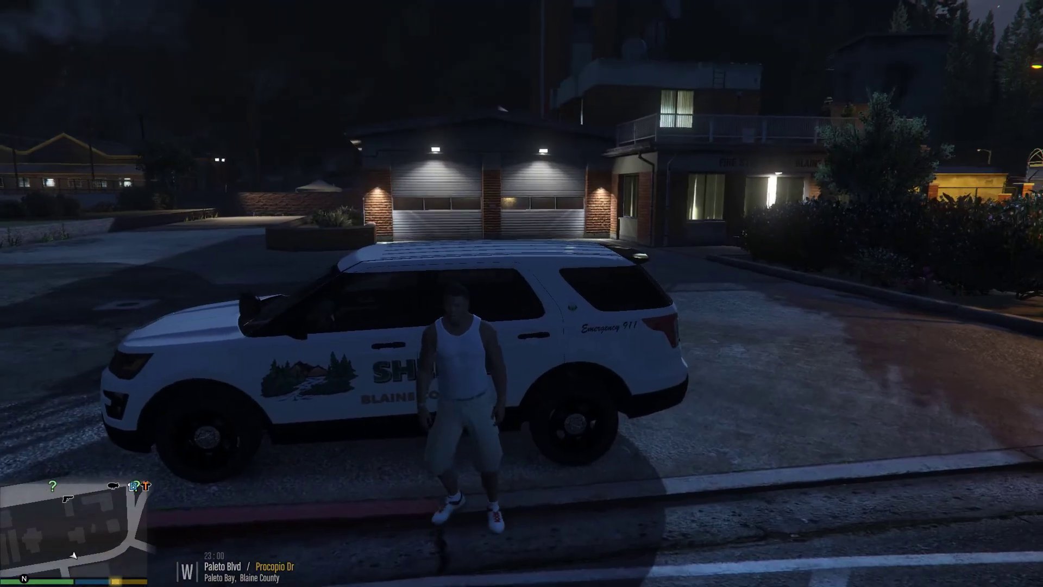
key("f")
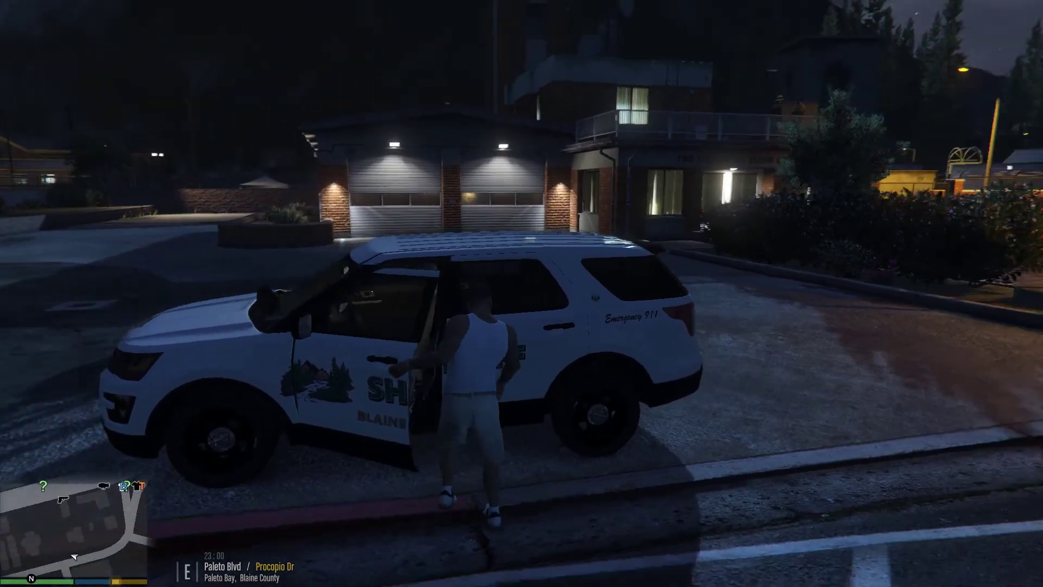